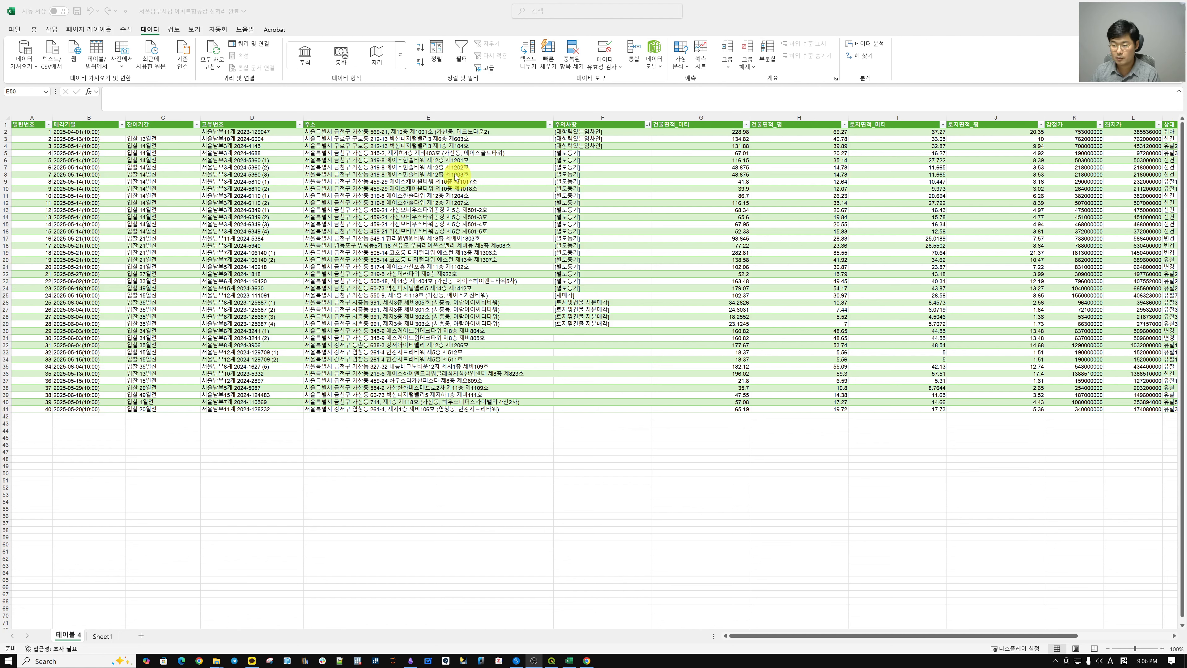
Step: Examine the addresses in the 주소 column of the auction property table
drag(398, 122, 394, 414)
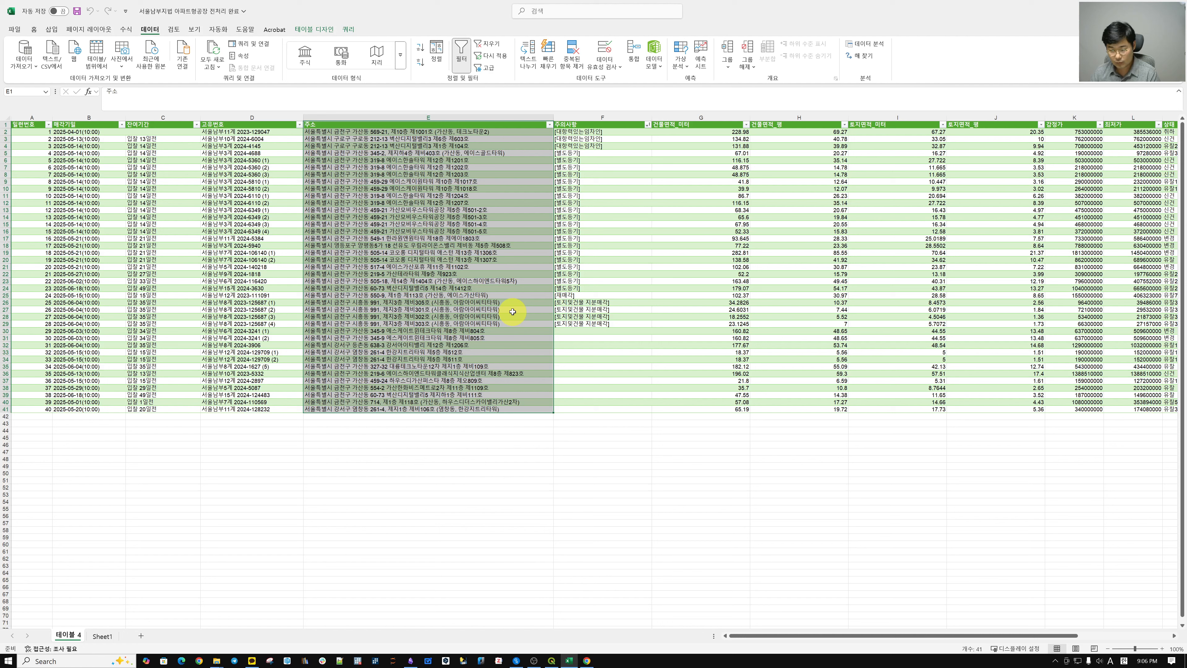
click(443, 133)
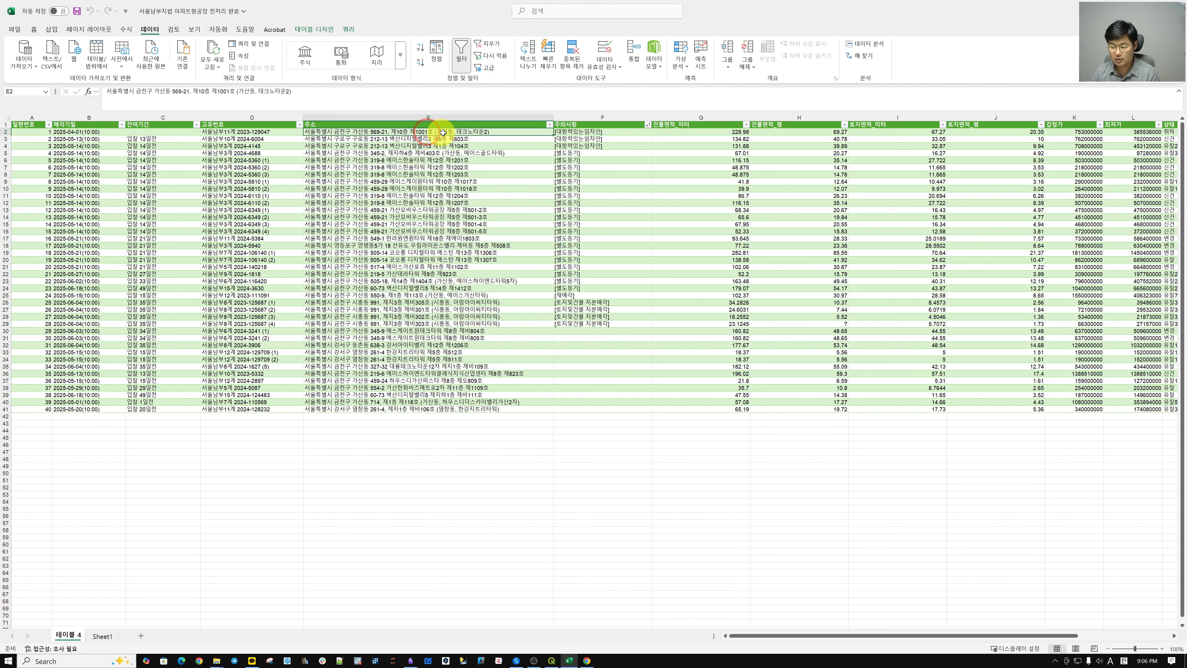
drag(443, 152, 456, 408)
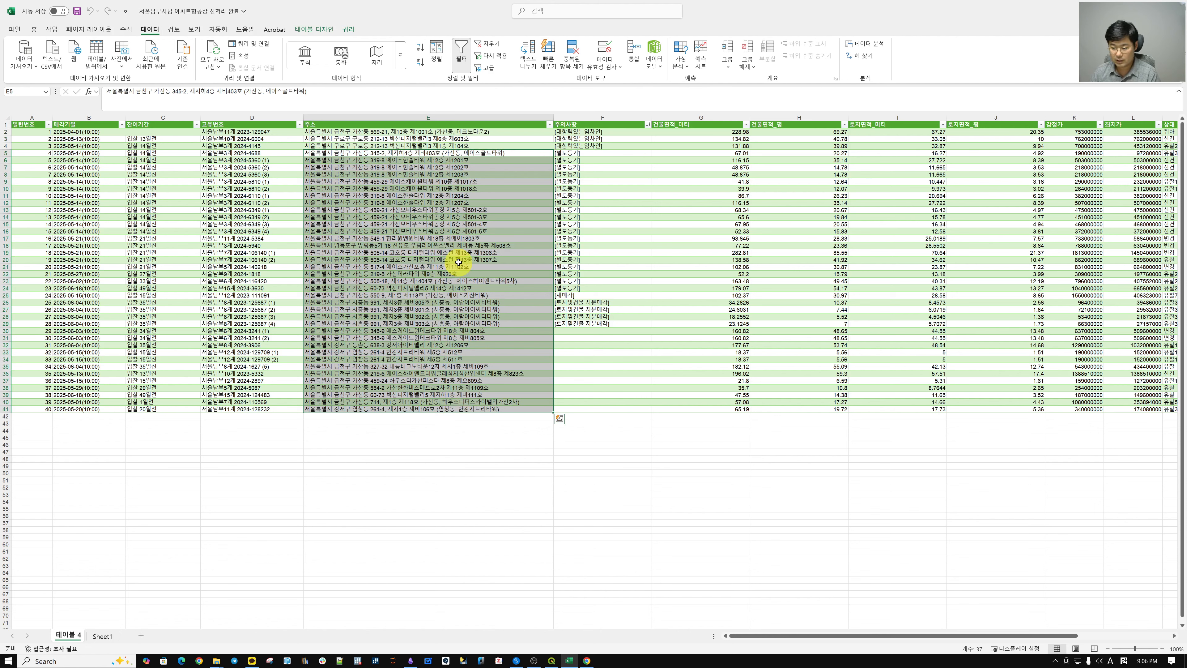
click(459, 262)
click(418, 175)
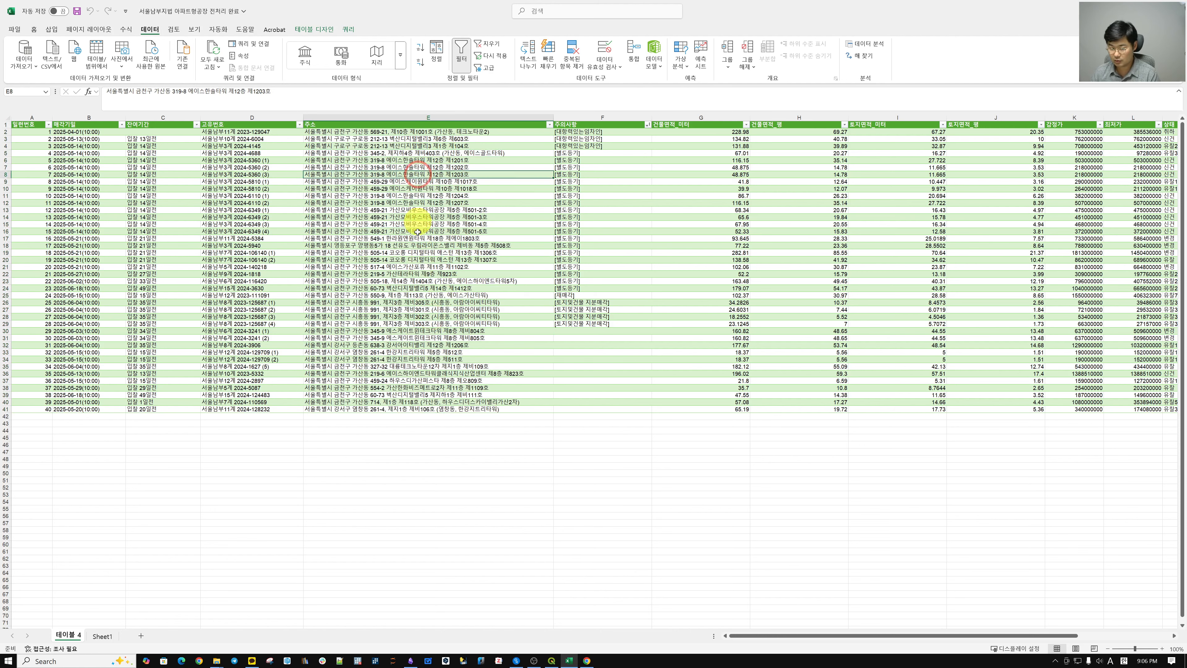
click(417, 259)
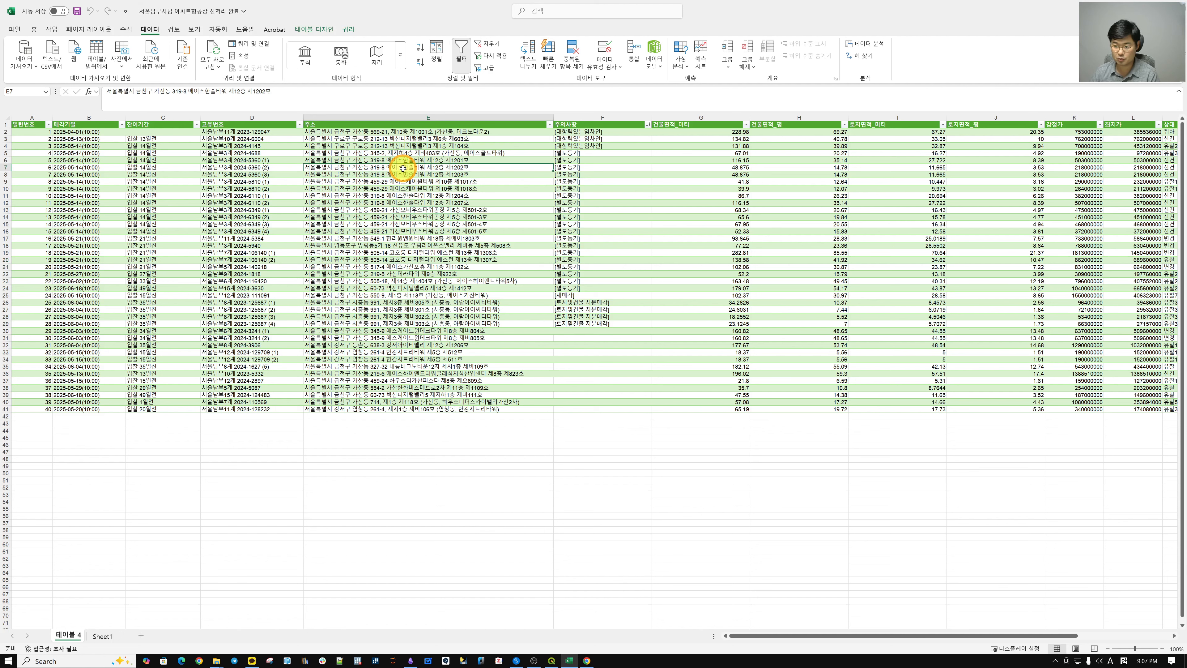
click(431, 268)
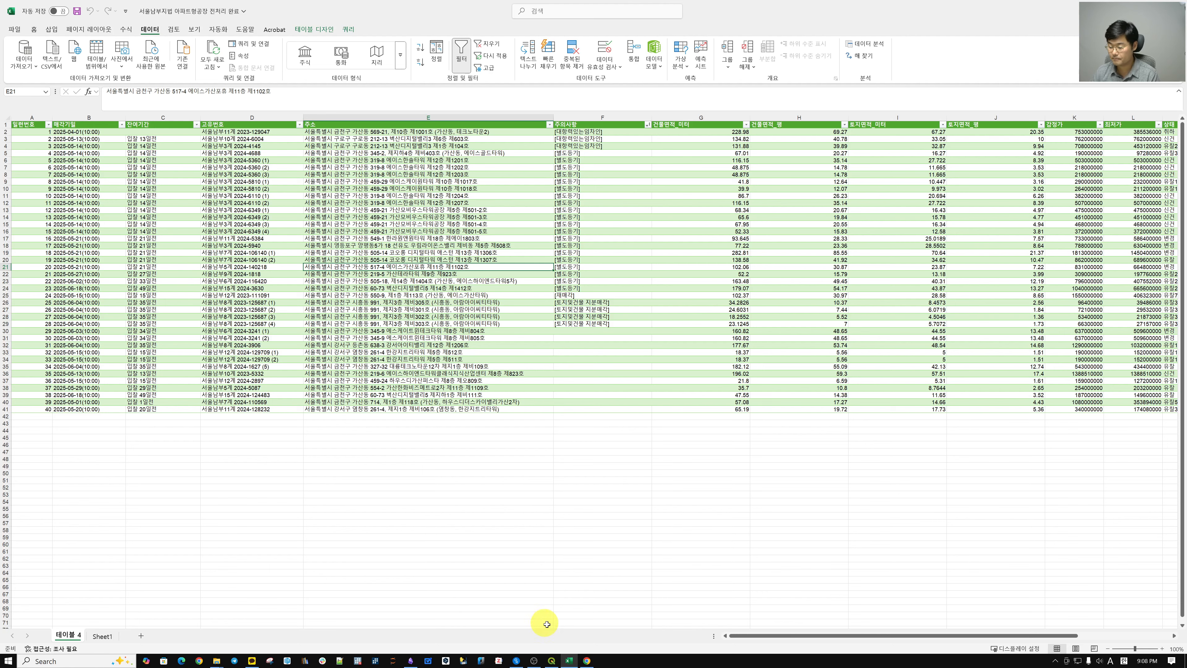
Step: Switch to the GEOSERVICE-WEB login page in Chrome
click(587, 661)
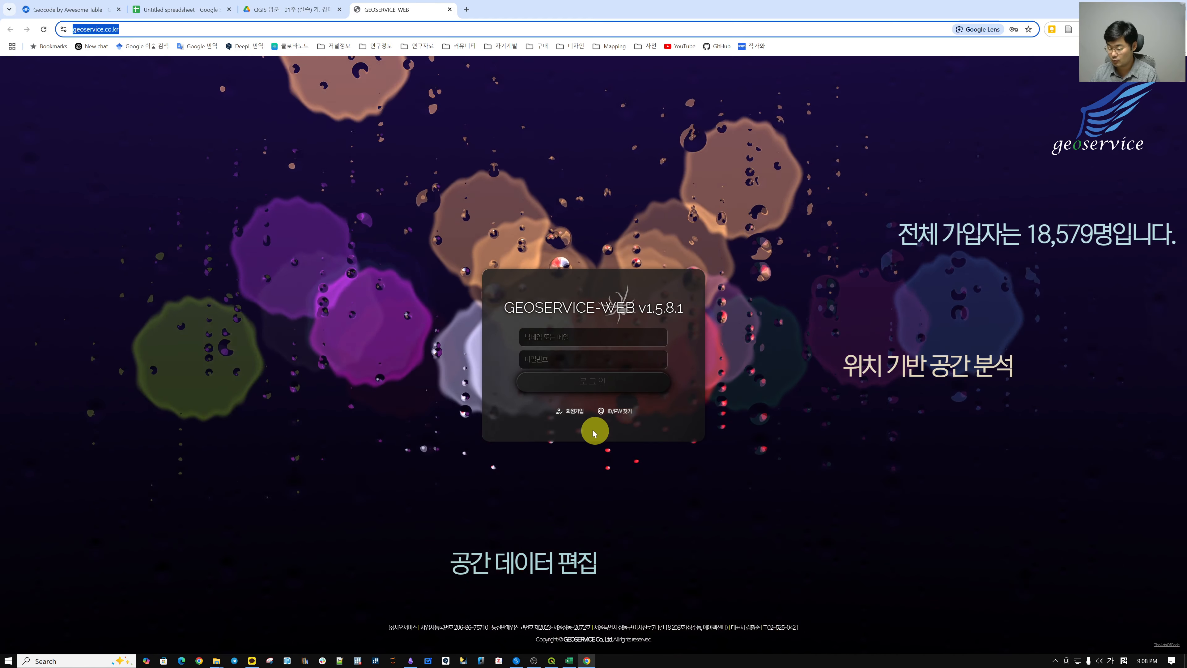
Step: Start an account sign-up, accept all the terms, go on to the nickname and real-name page, and reload the site
click(571, 413)
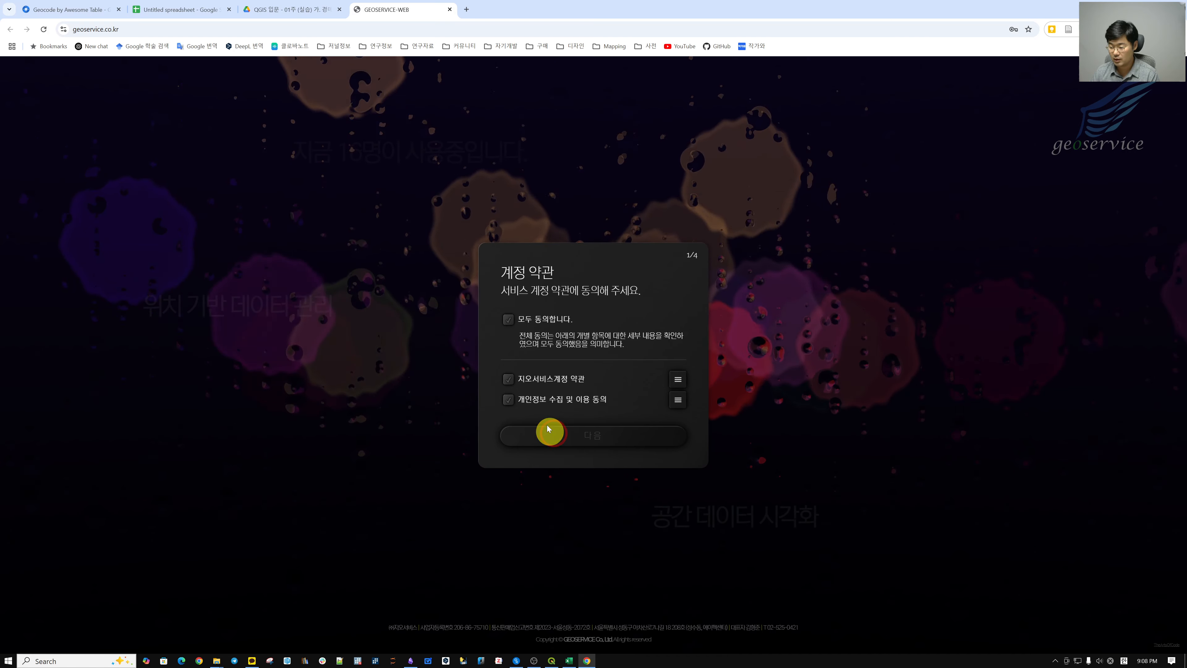
click(509, 321)
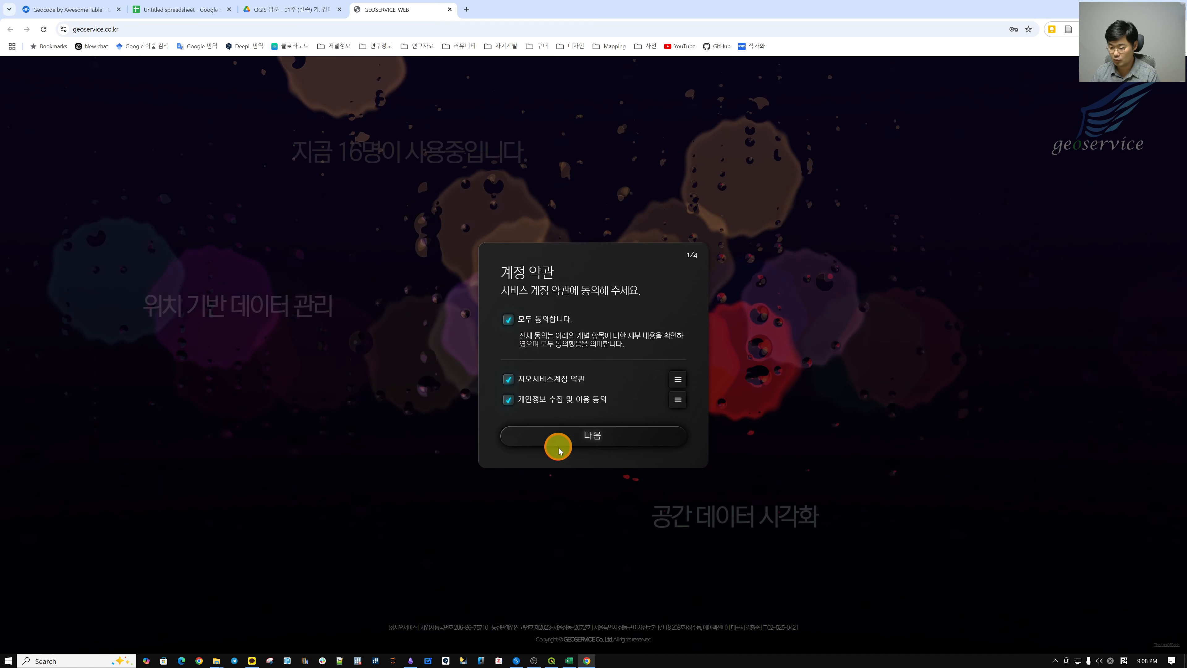
click(566, 440)
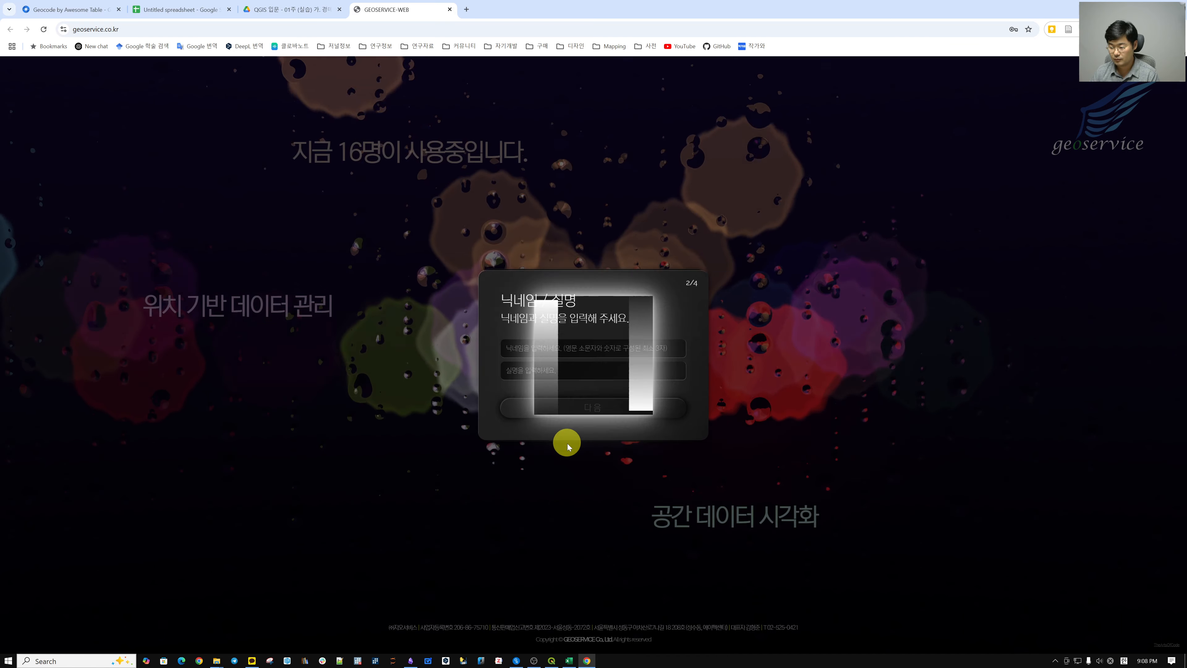
click(565, 350)
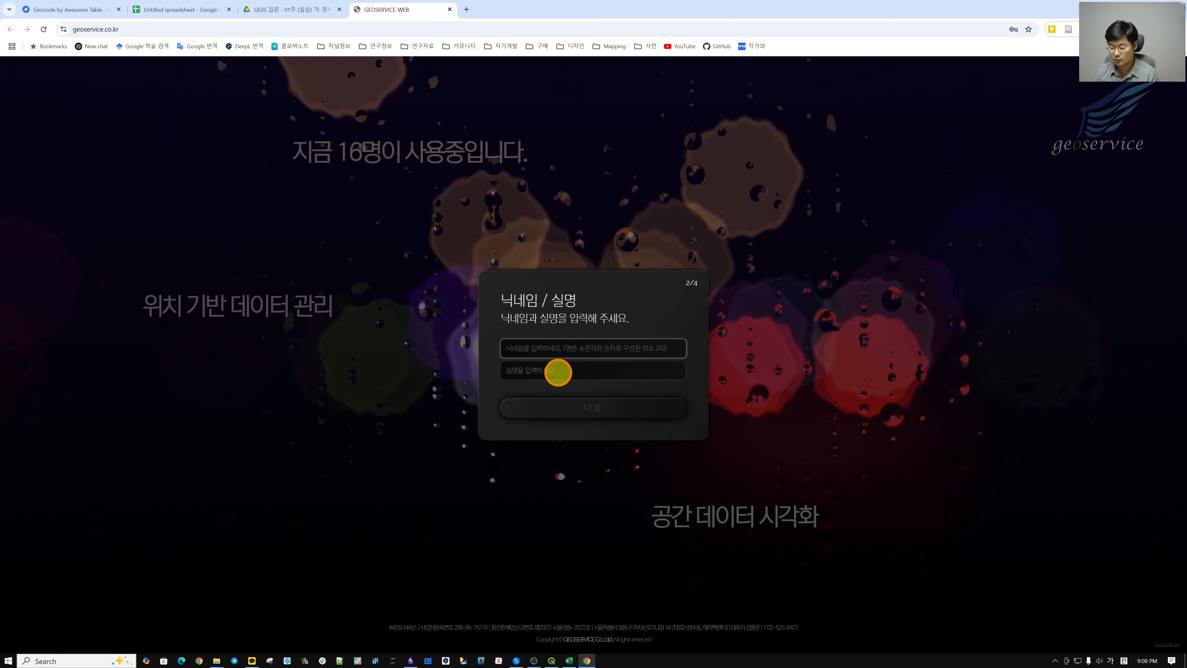
click(557, 371)
click(387, 249)
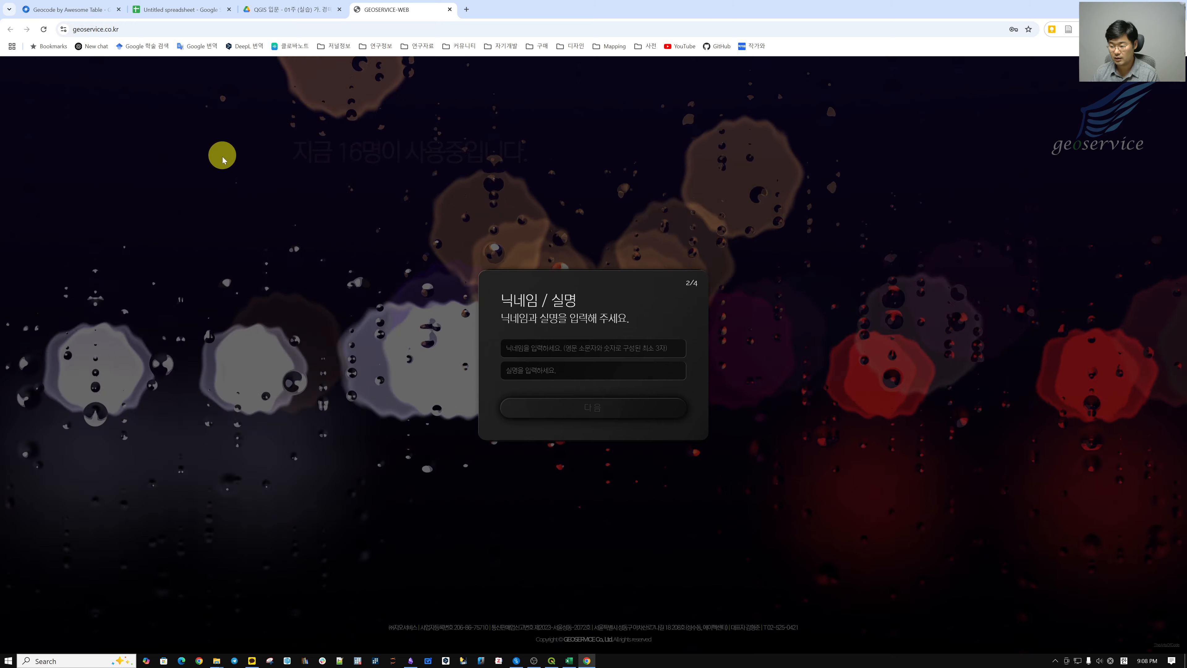
click(44, 29)
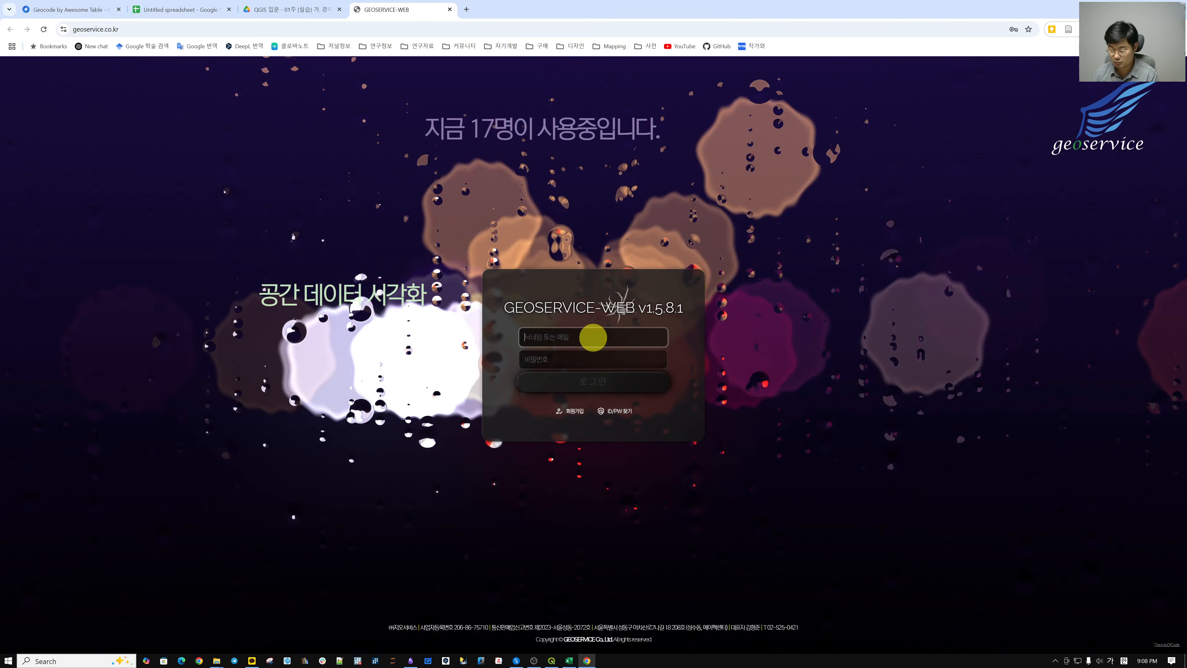
Step: Log in with the saved account credentials, entering the Windows Security PIN to release them, and dismiss the service notice
click(594, 335)
click(610, 369)
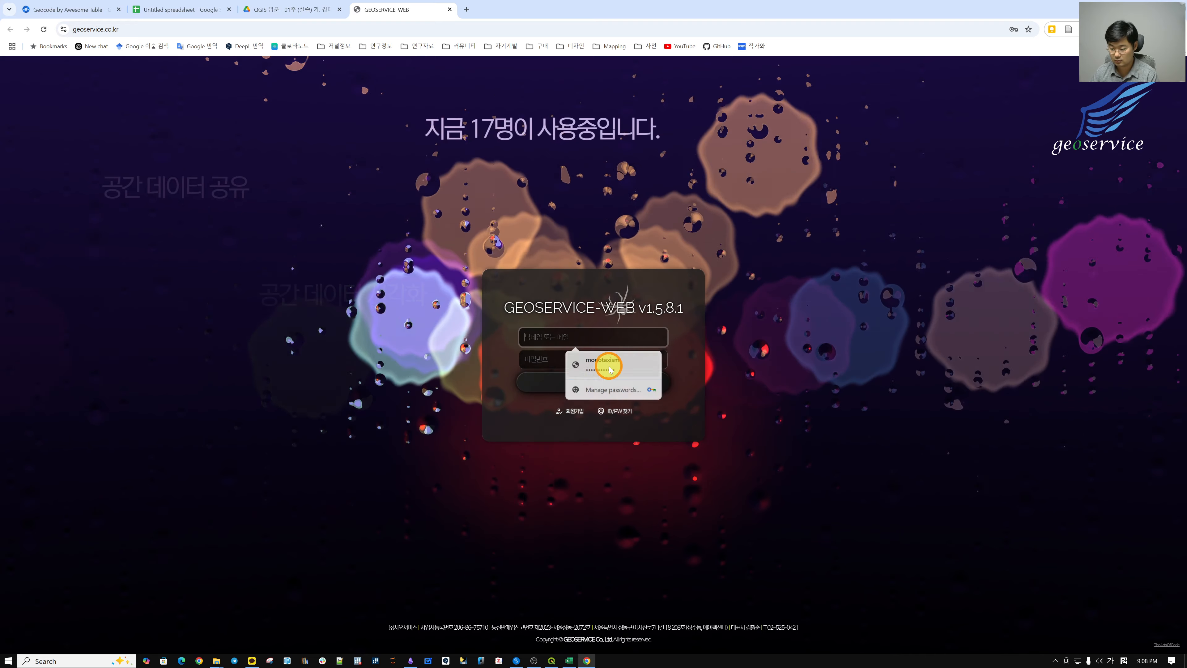
text(••••)
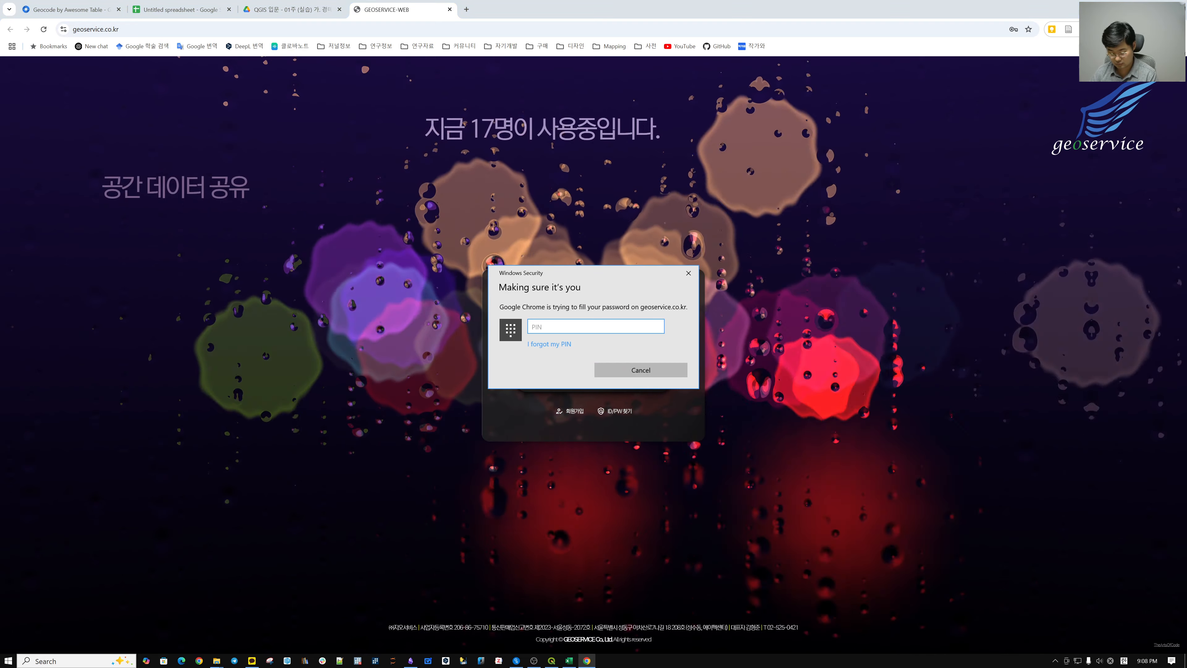
text(••)
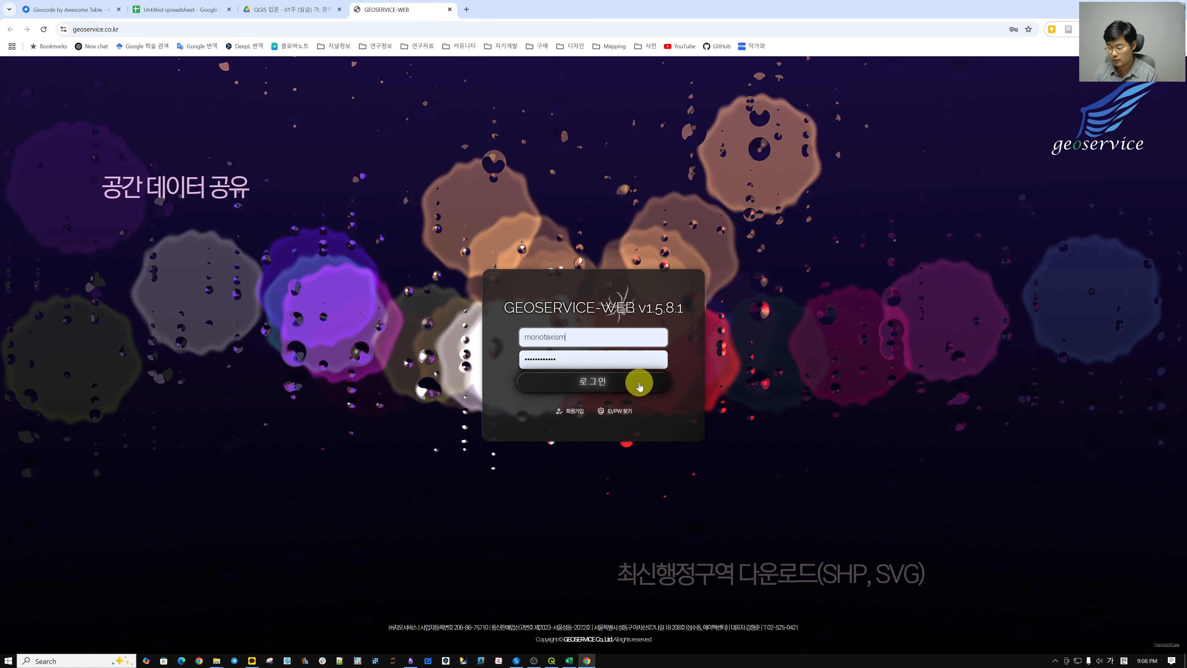
click(639, 386)
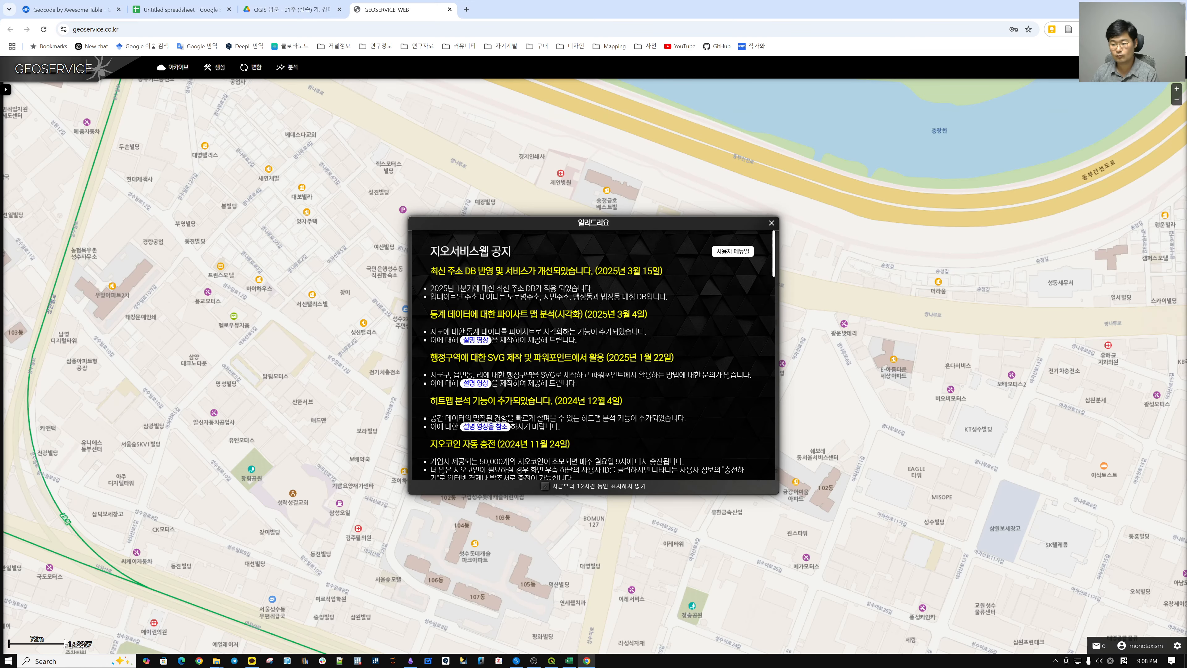
click(773, 223)
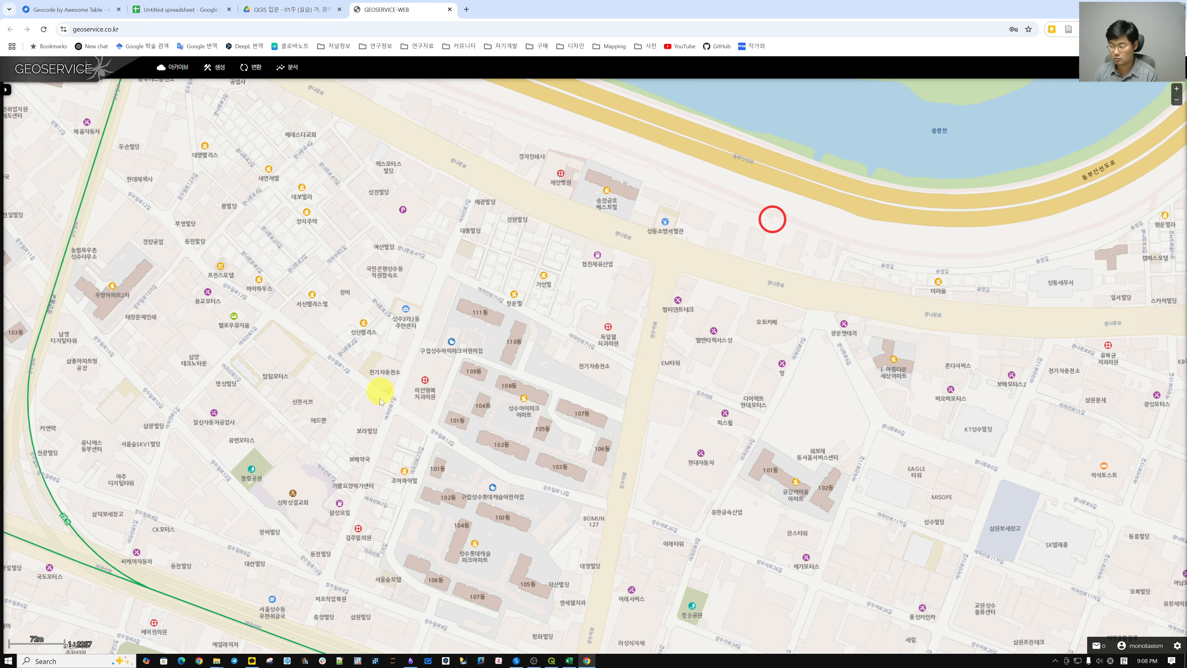
click(670, 374)
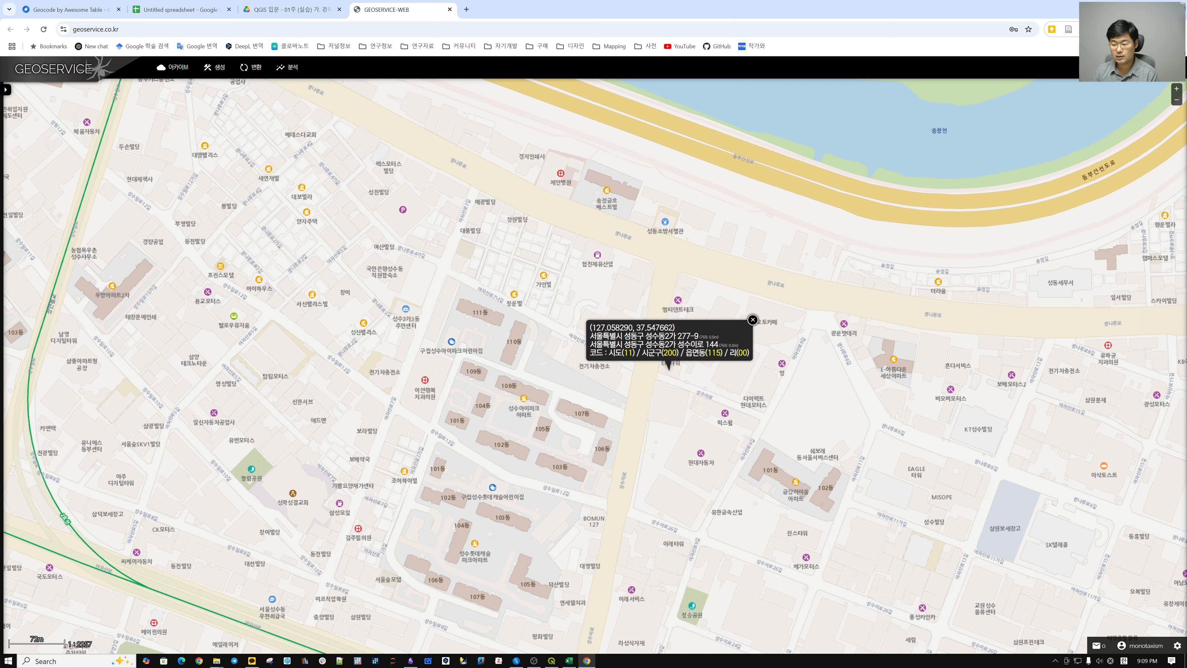
Step: Create a folder named 경매물건2 in the root of the archive
click(179, 69)
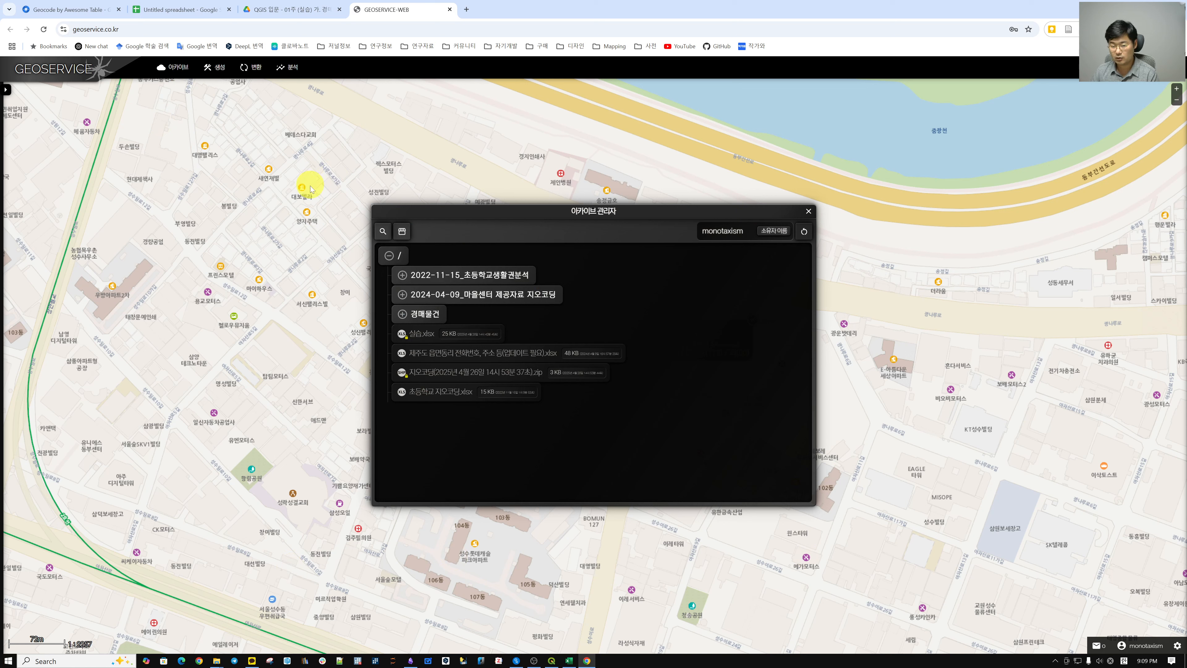
right_click(393, 258)
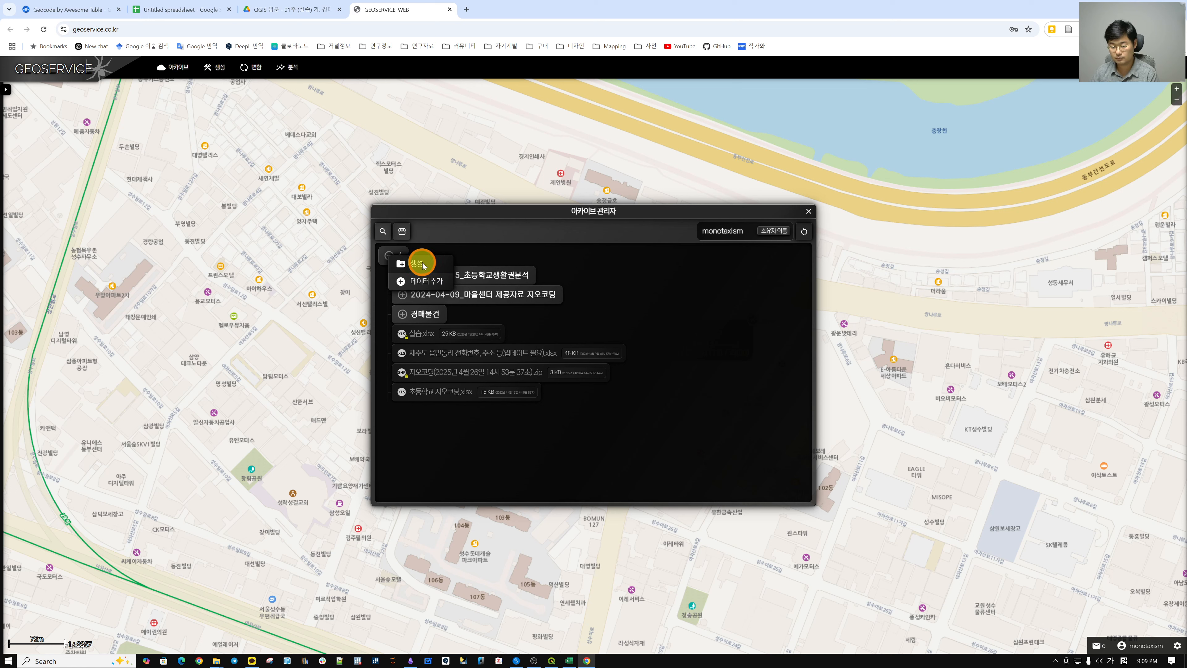
click(423, 265)
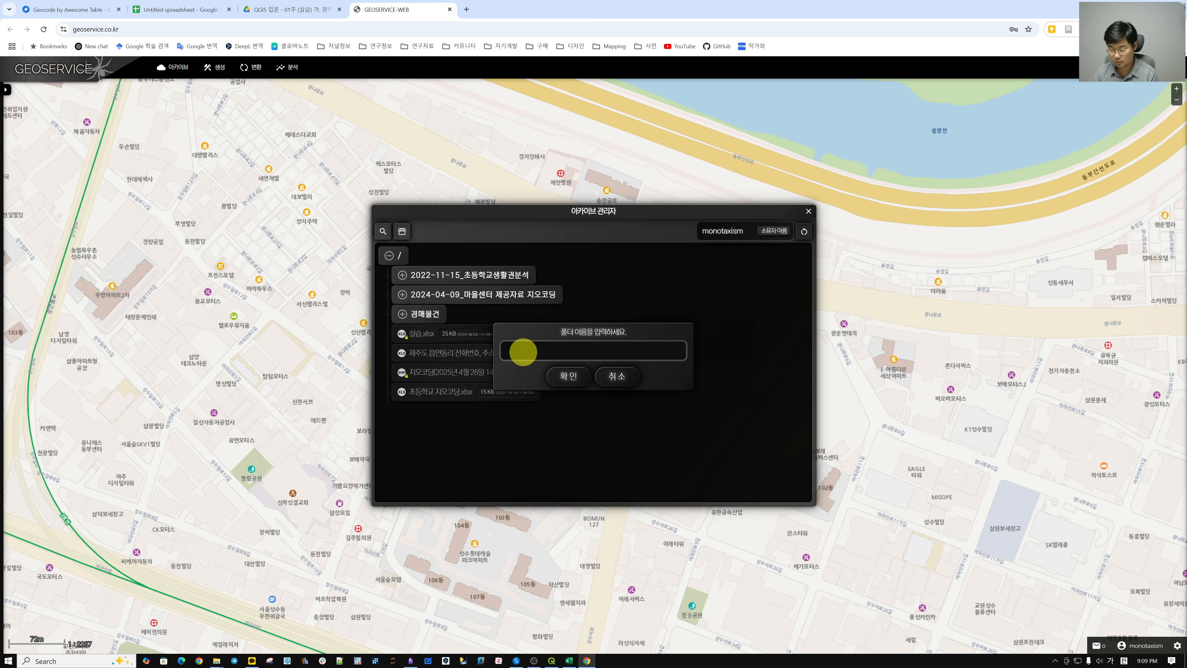
text(겨)
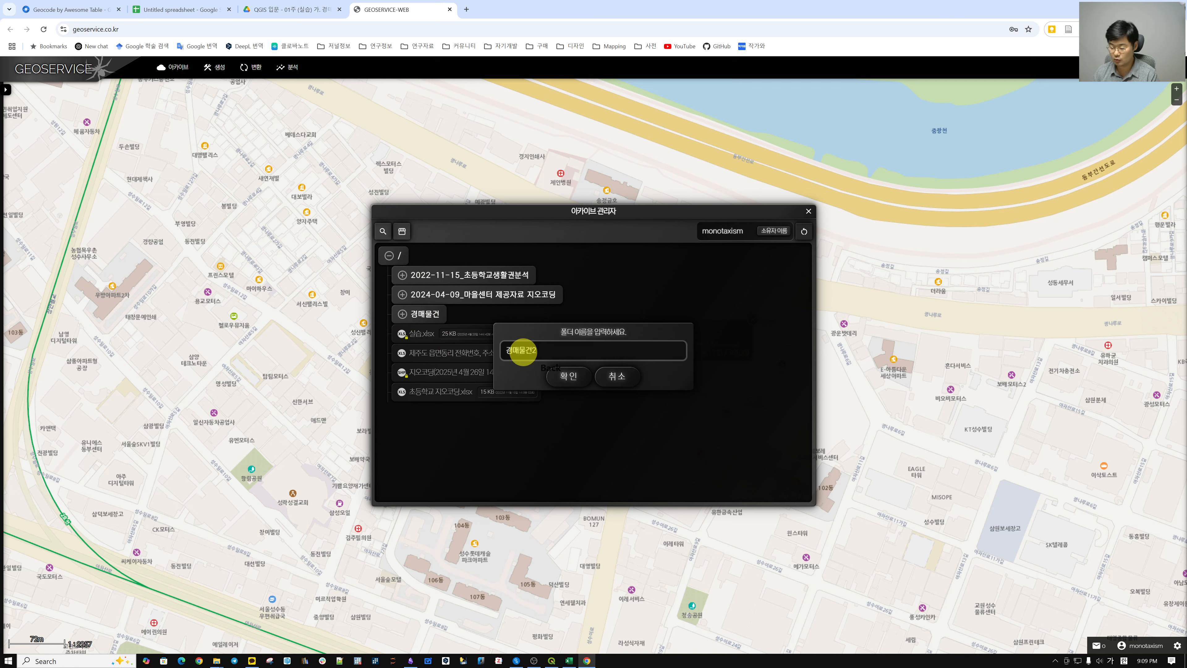
click(572, 377)
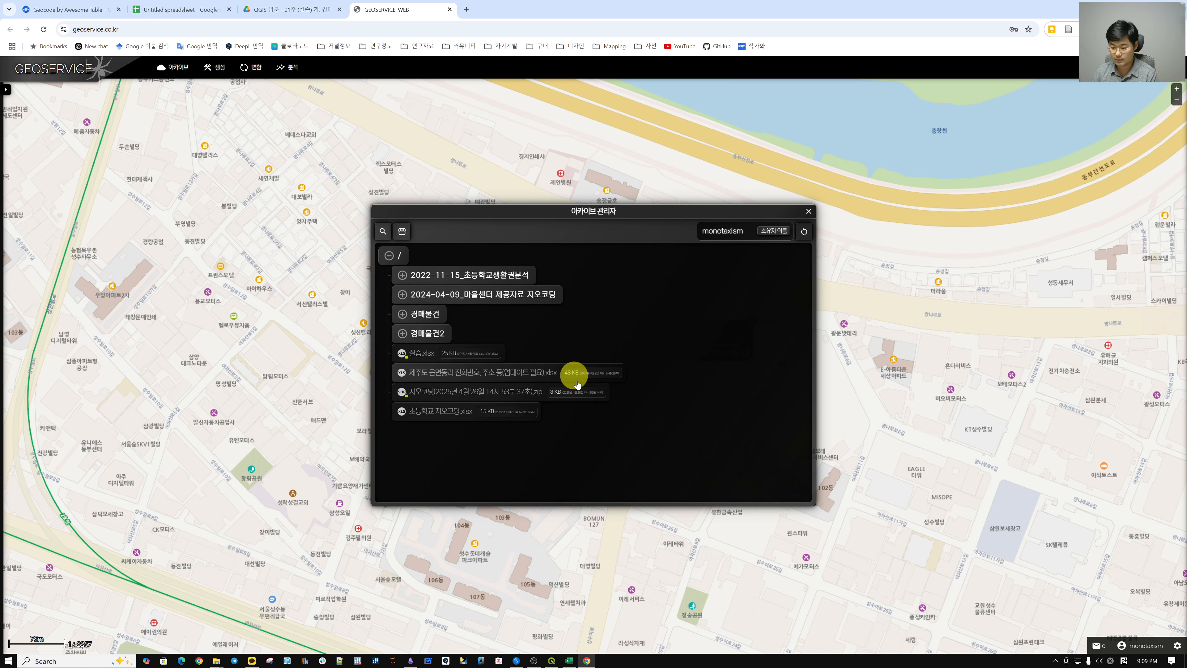
right_click(425, 340)
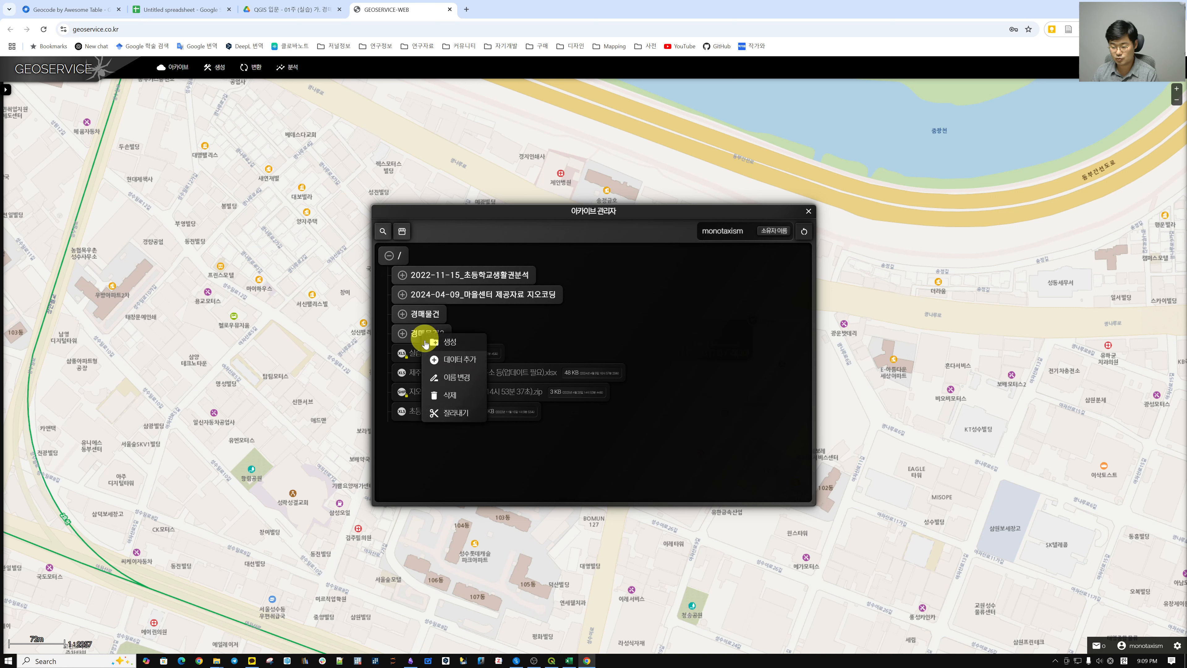
click(474, 228)
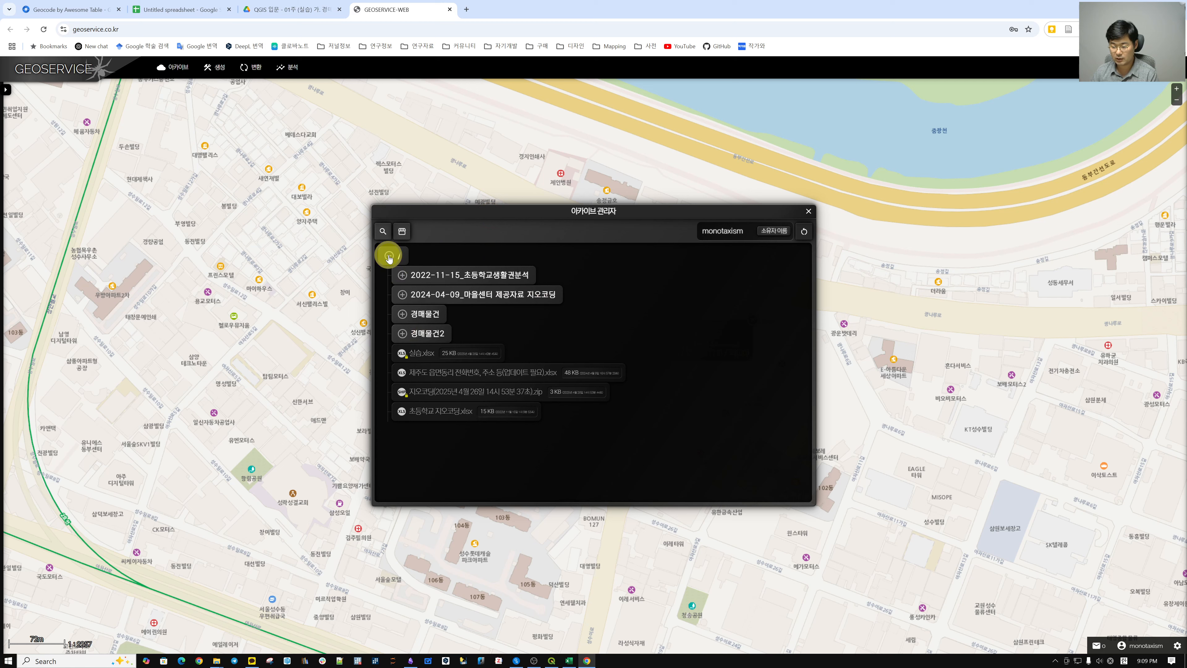
Step: Start adding data to the archive root and set the upload's title to "서울남부지법 아파트형공장 전처리 완료"
right_click(388, 256)
click(413, 290)
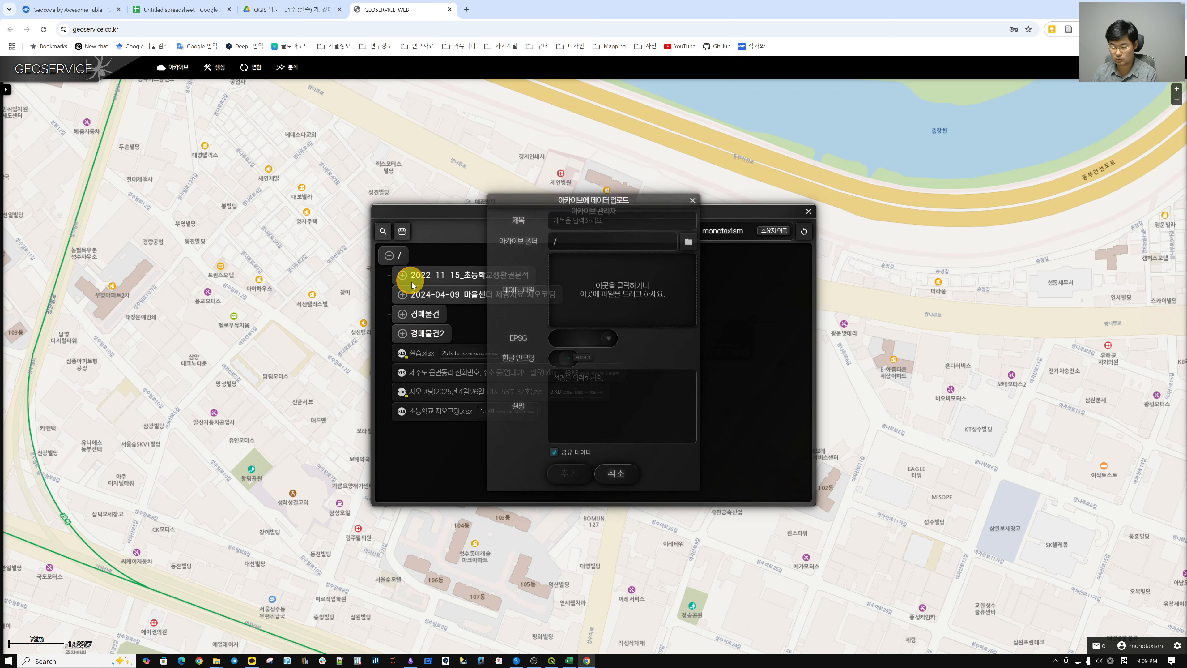
click(587, 233)
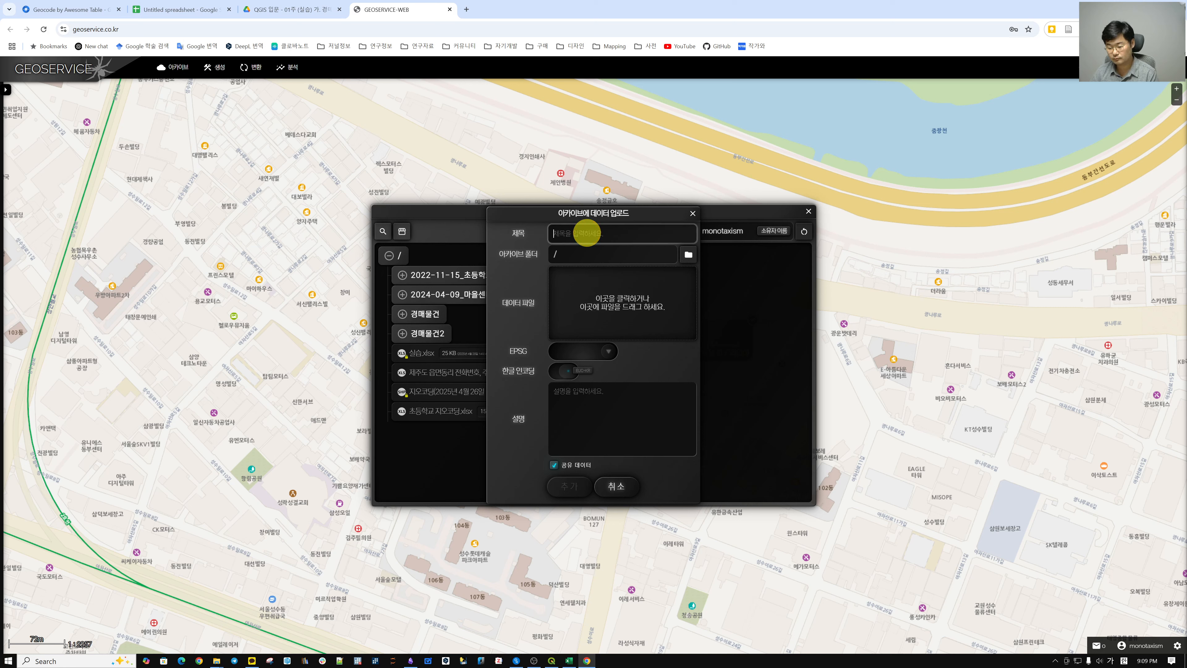
click(216, 664)
click(193, 626)
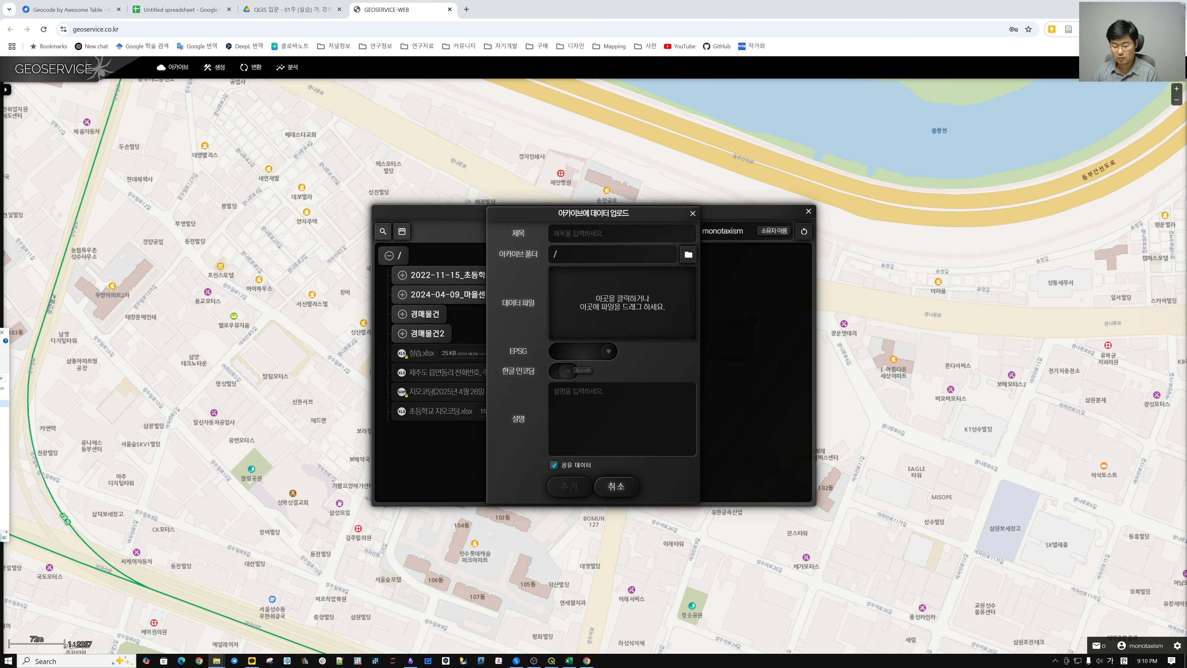
click(588, 233)
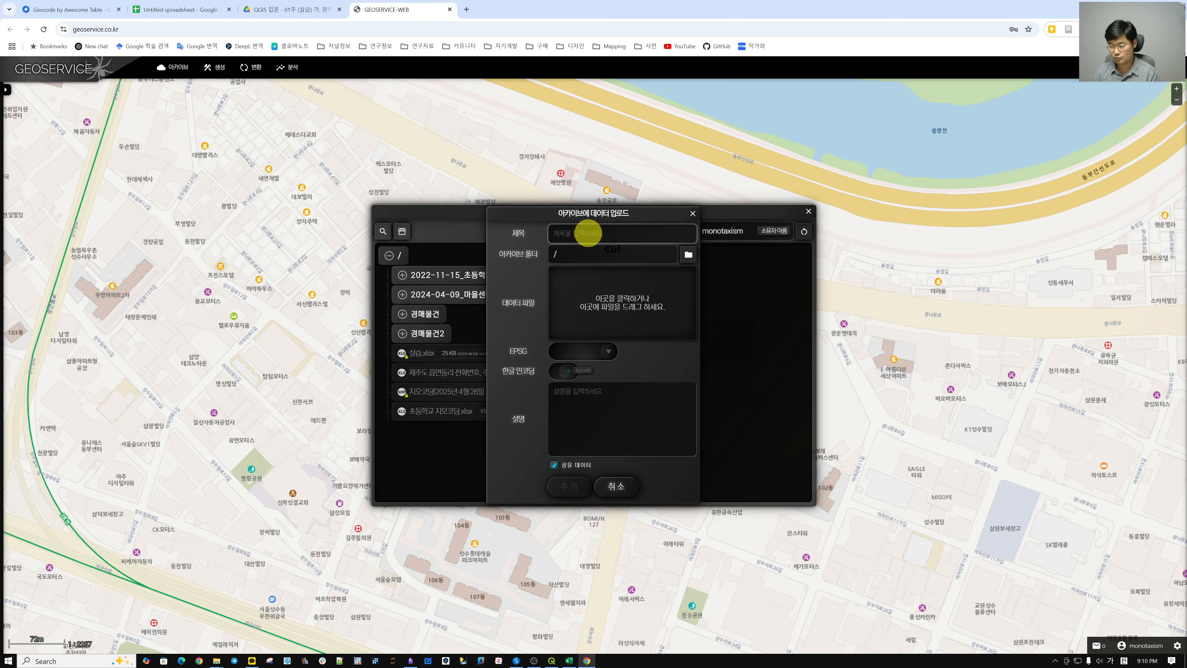
text(서울남부지법 아파트형공장 전처리 완료)
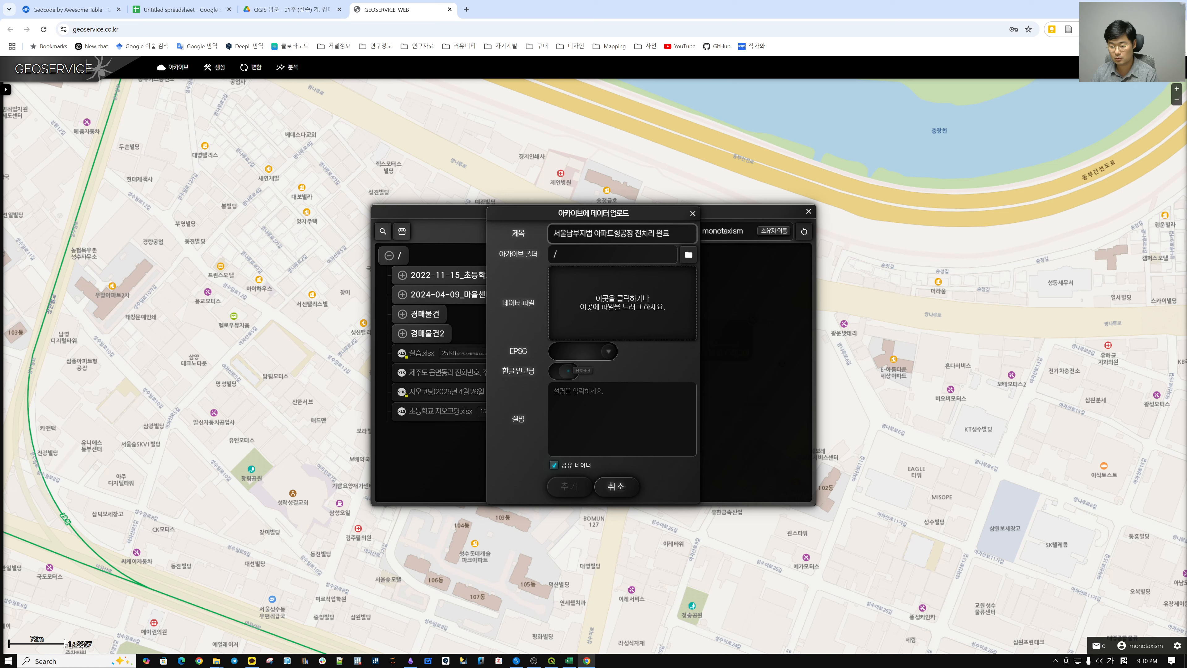
Step: Set the upload's archive folder to /경매물건2
click(580, 253)
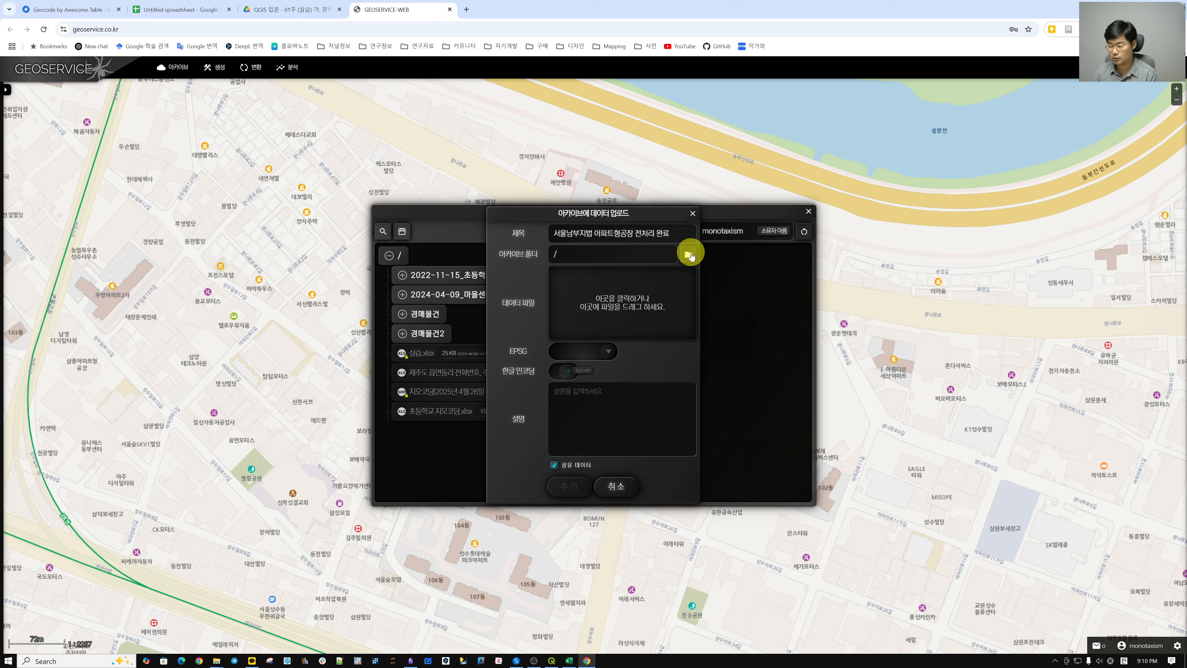
click(689, 253)
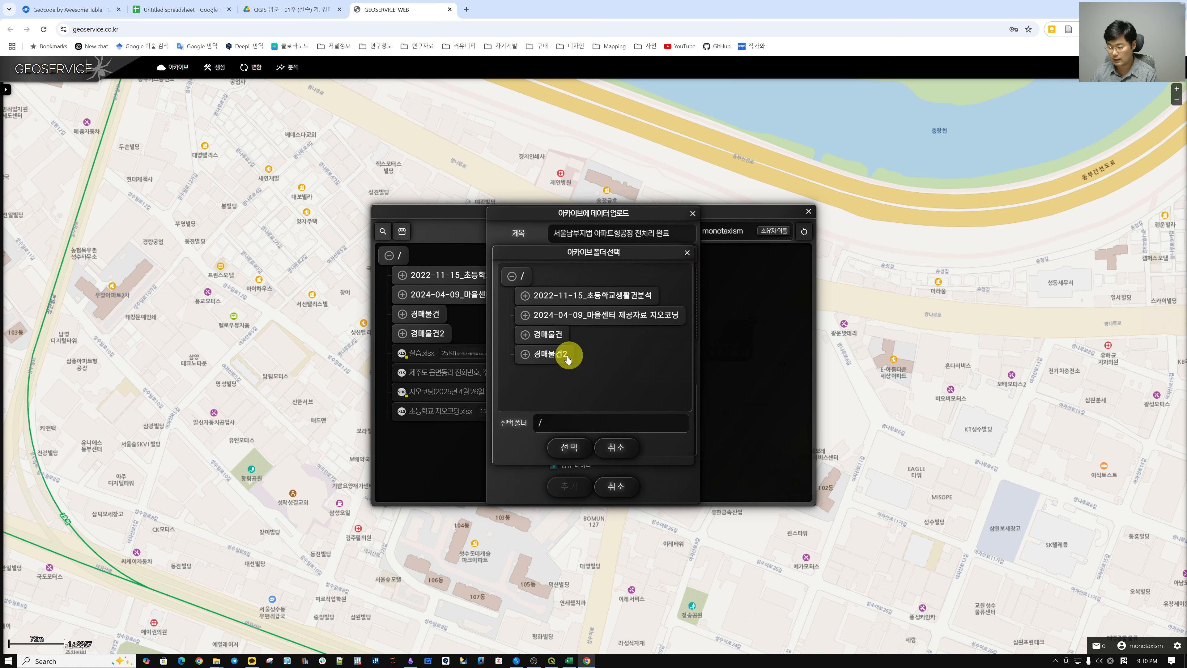
click(561, 358)
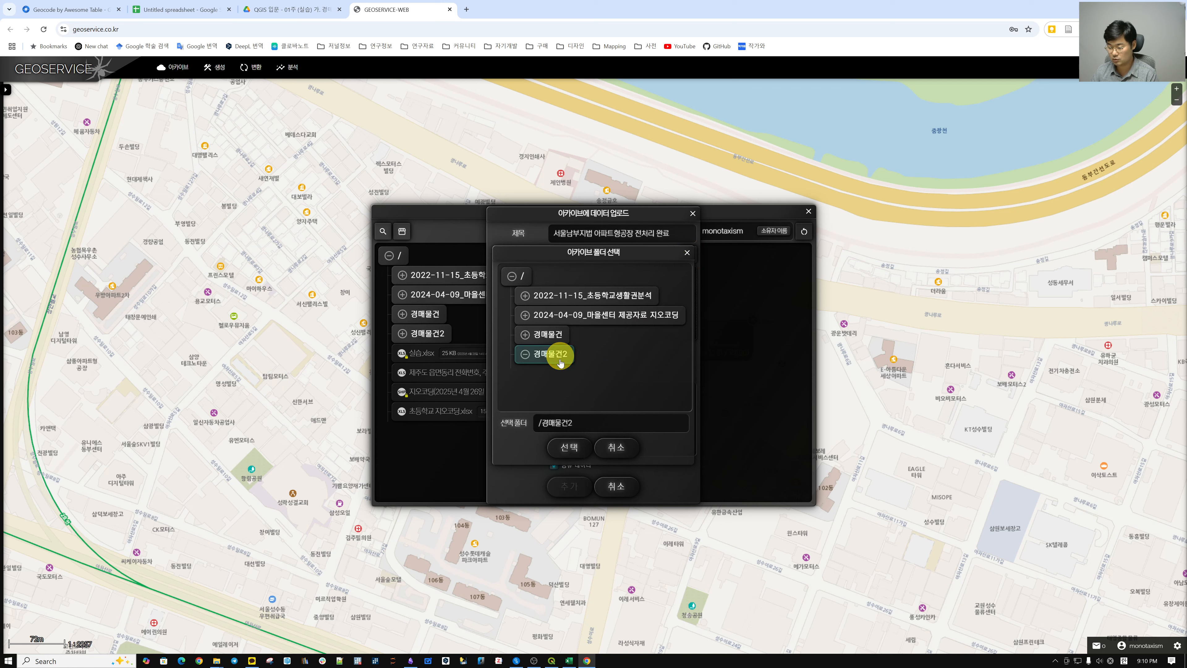
click(568, 448)
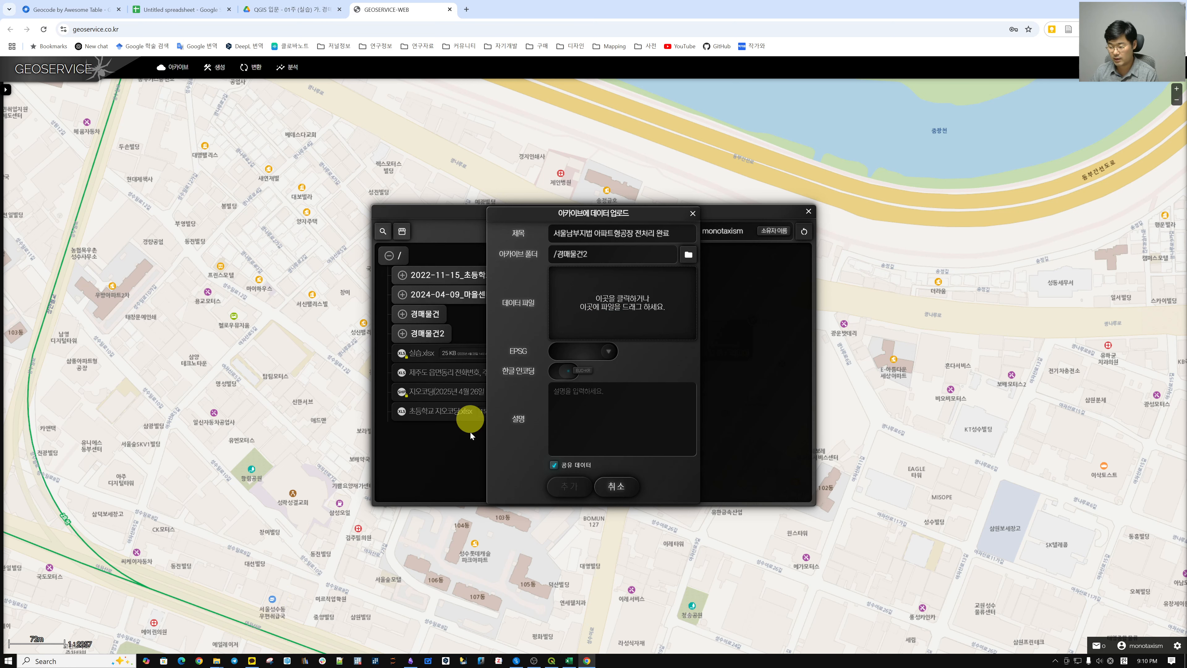
Step: Browse for the upload's data file in Google Drive's My Drive, down to the 실습파일 folder of the 강의_세종직업학원 QGIS project under Obsidian
click(614, 305)
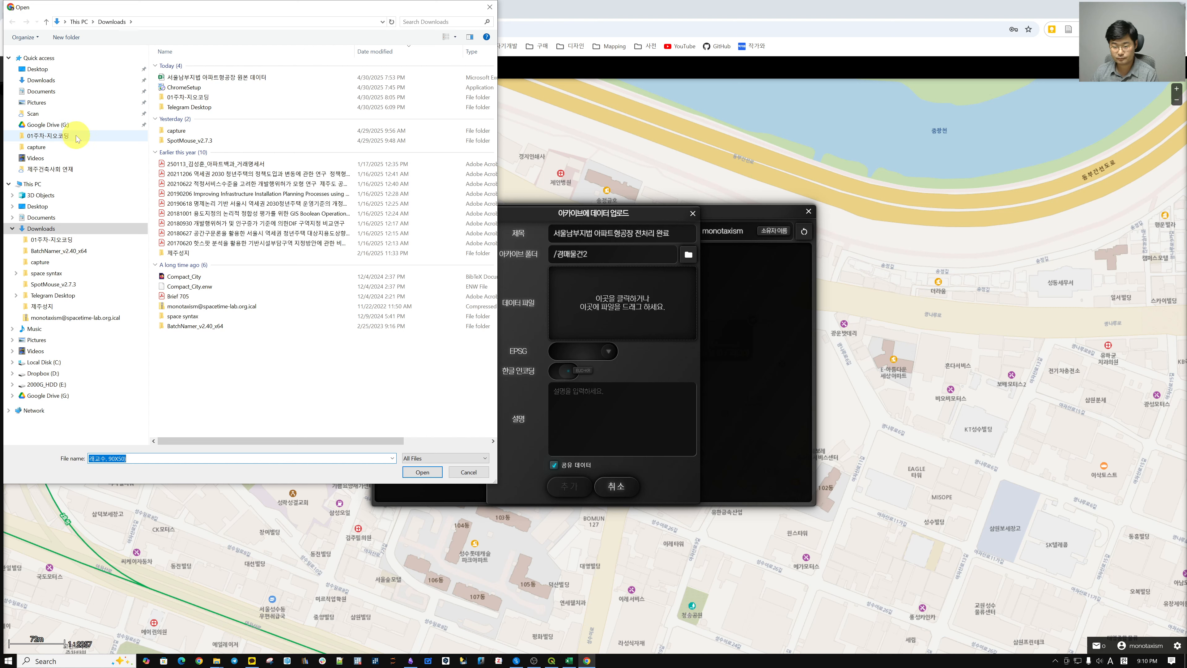
click(77, 137)
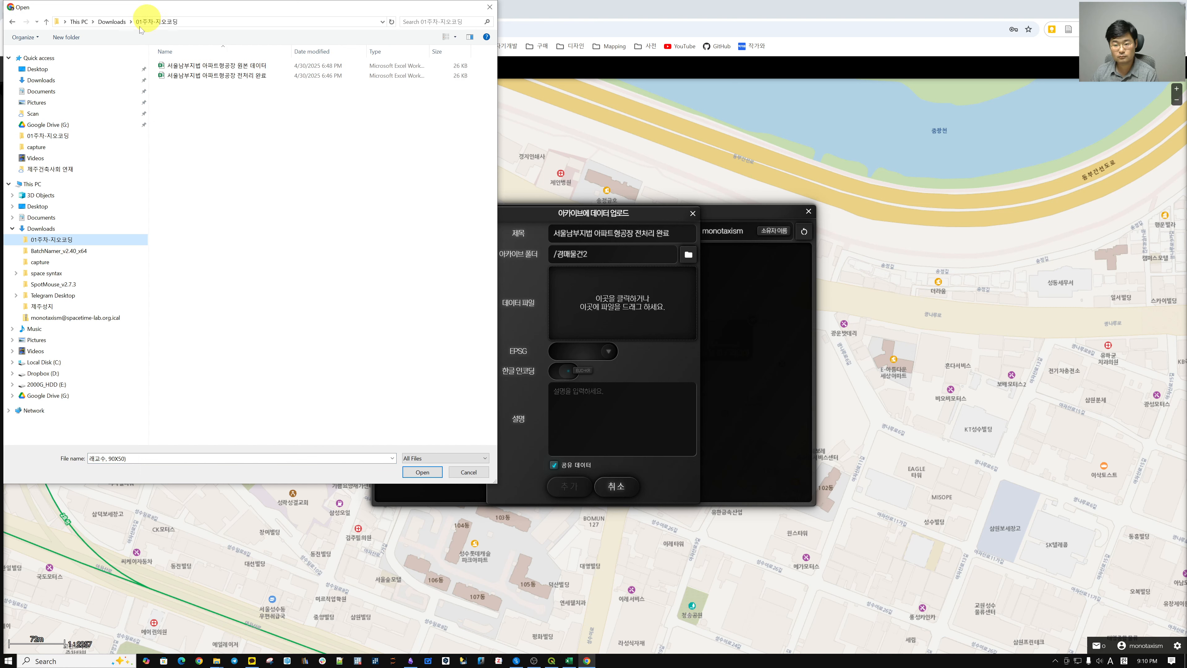
click(79, 125)
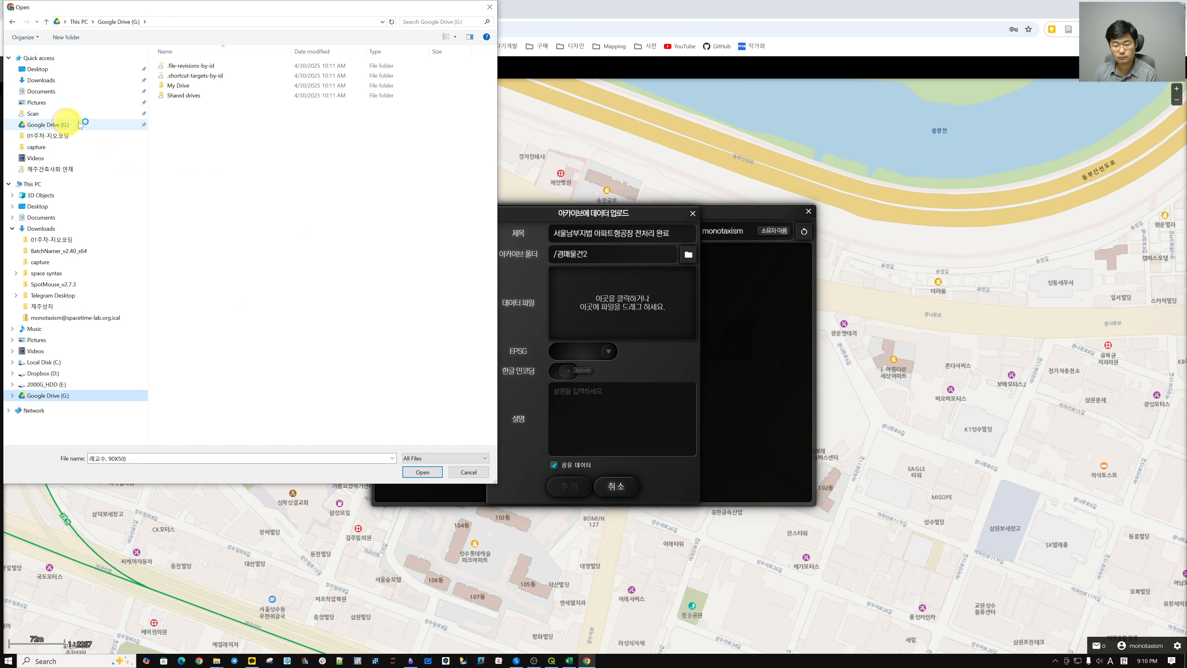
double_click(193, 89)
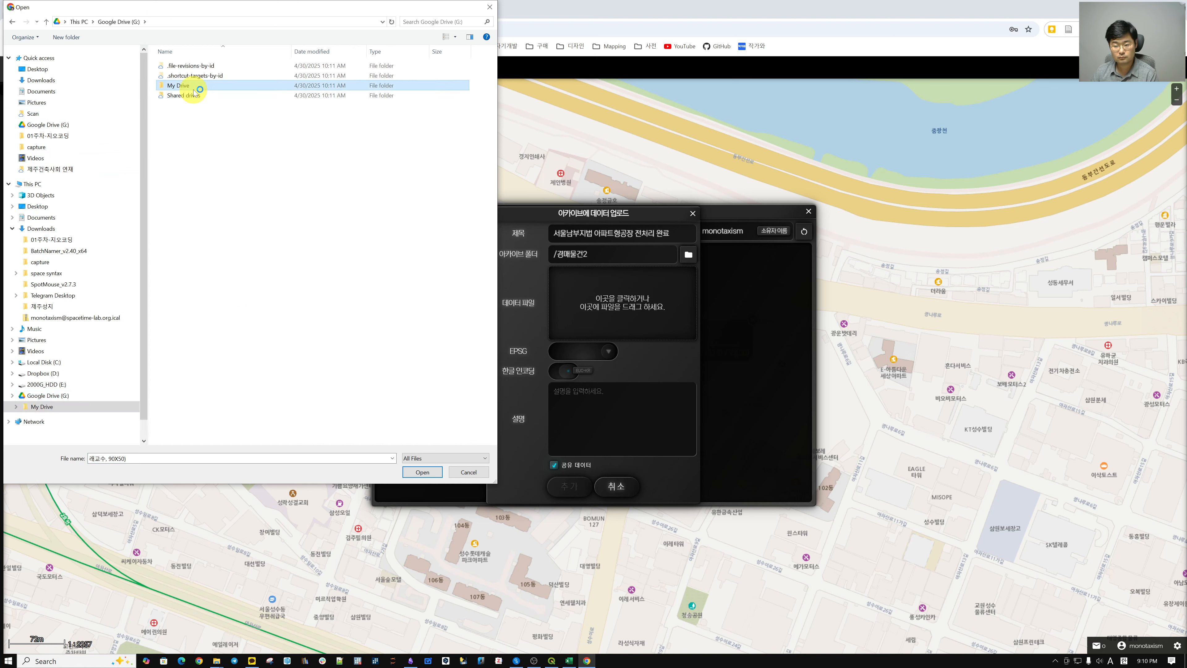
double_click(183, 115)
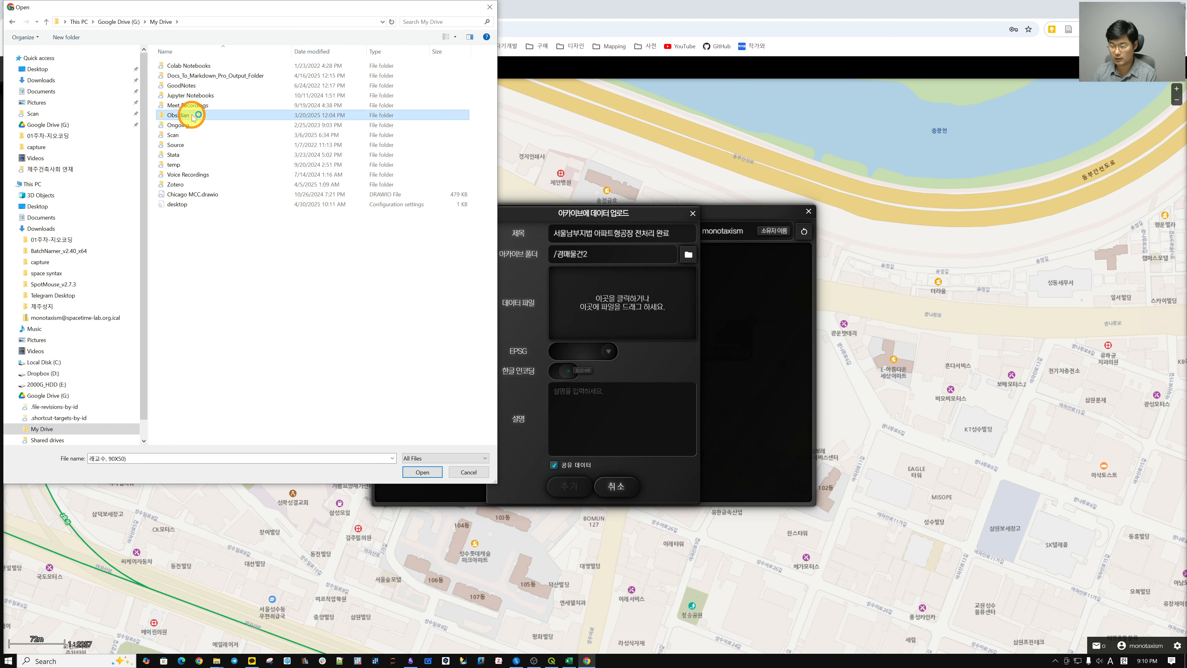
double_click(195, 96)
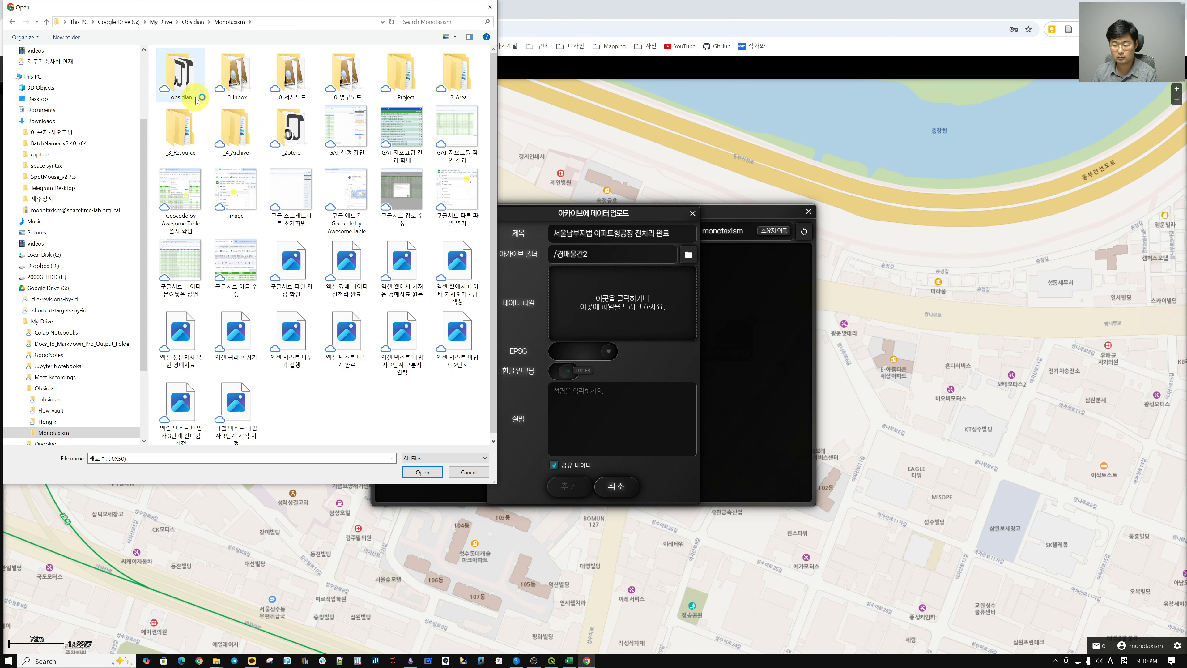
double_click(395, 79)
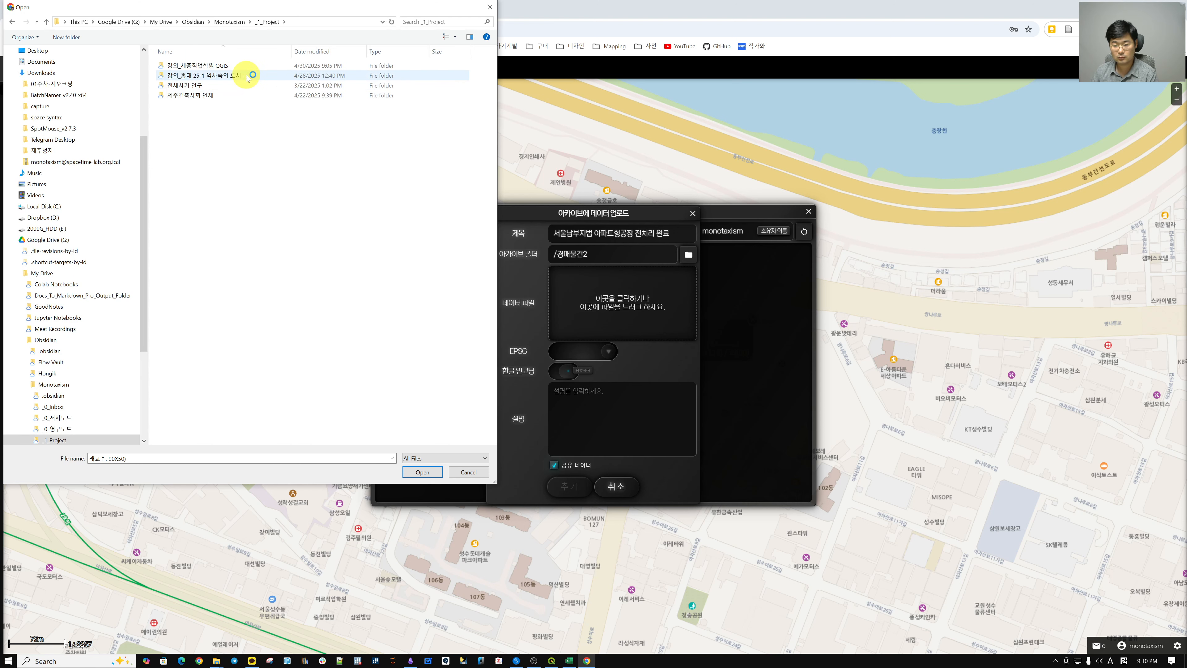
double_click(240, 66)
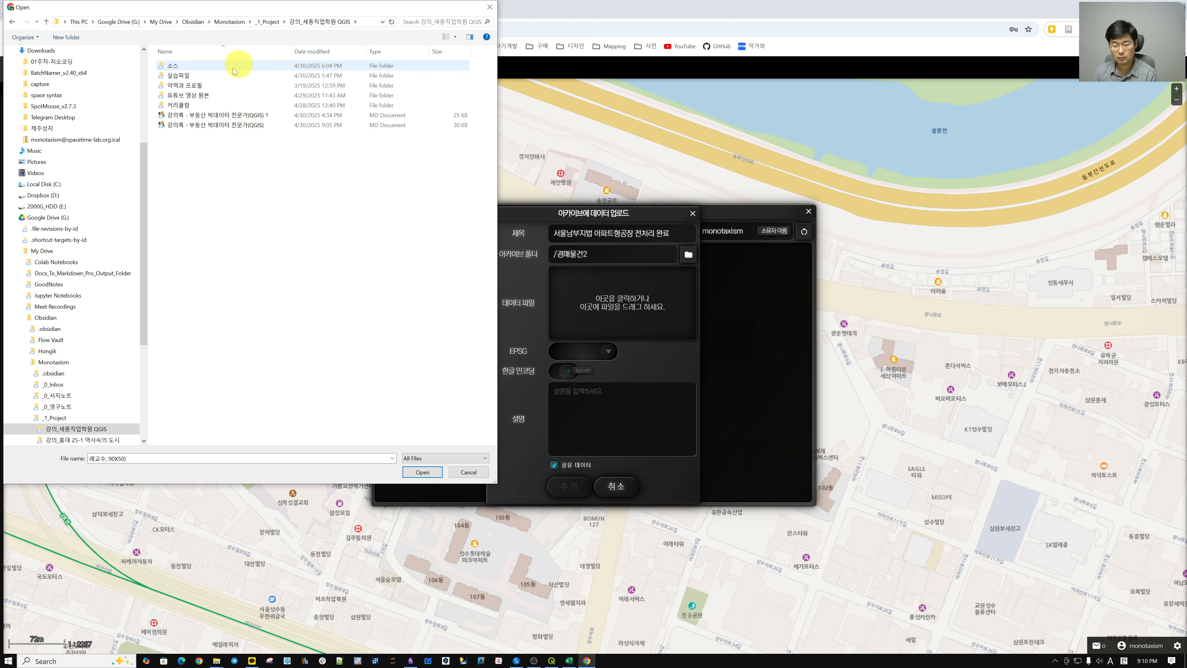
double_click(229, 75)
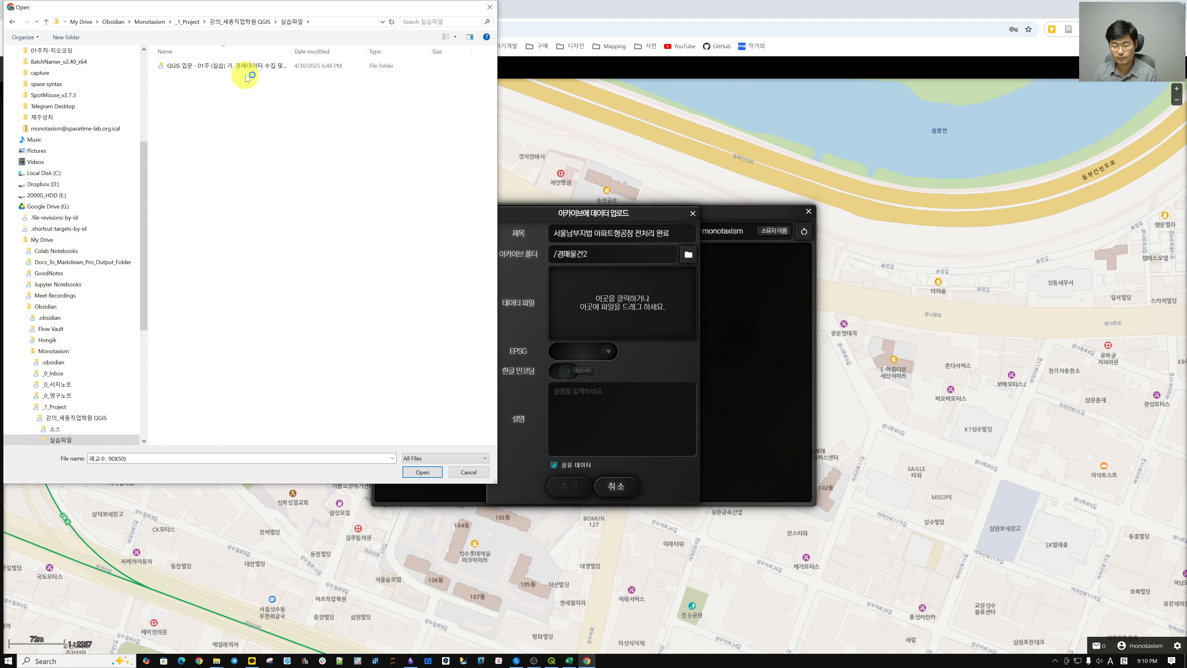
Step: Choose 서울남부지법 아파트형공장 전처리 완료.xlsx from the folder "QGIS 입문 - 01주 (실습) 가. 경매데이터 수집 및 가공" and upload it to the archive
click(259, 66)
double_click(260, 67)
click(270, 75)
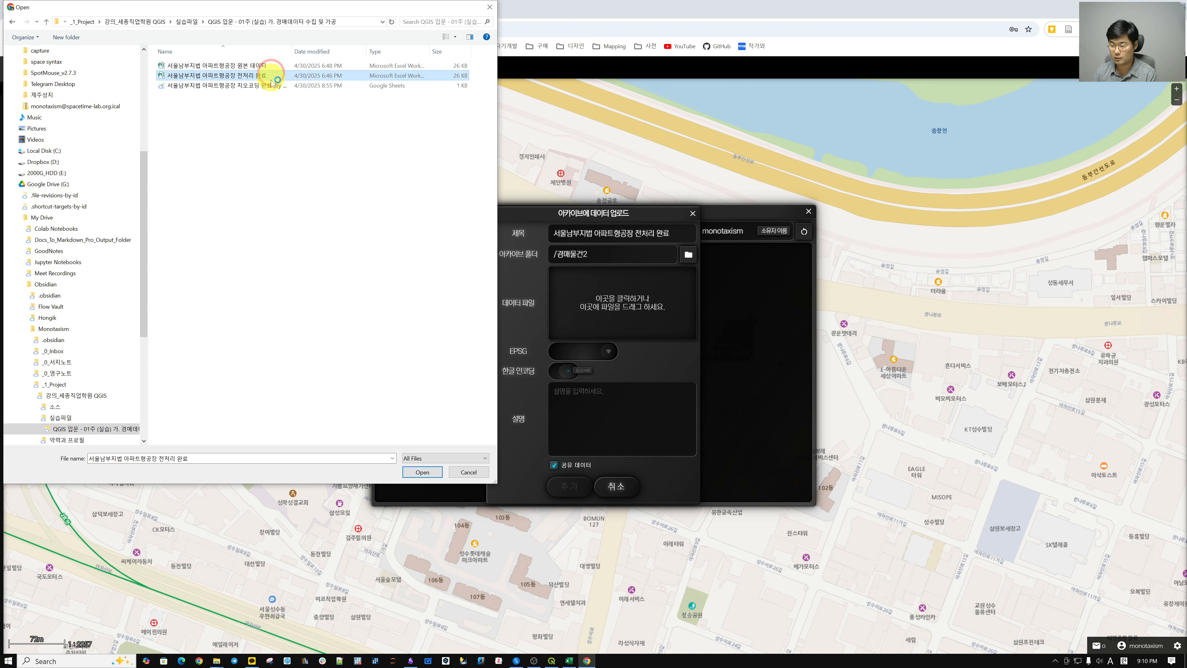
click(414, 471)
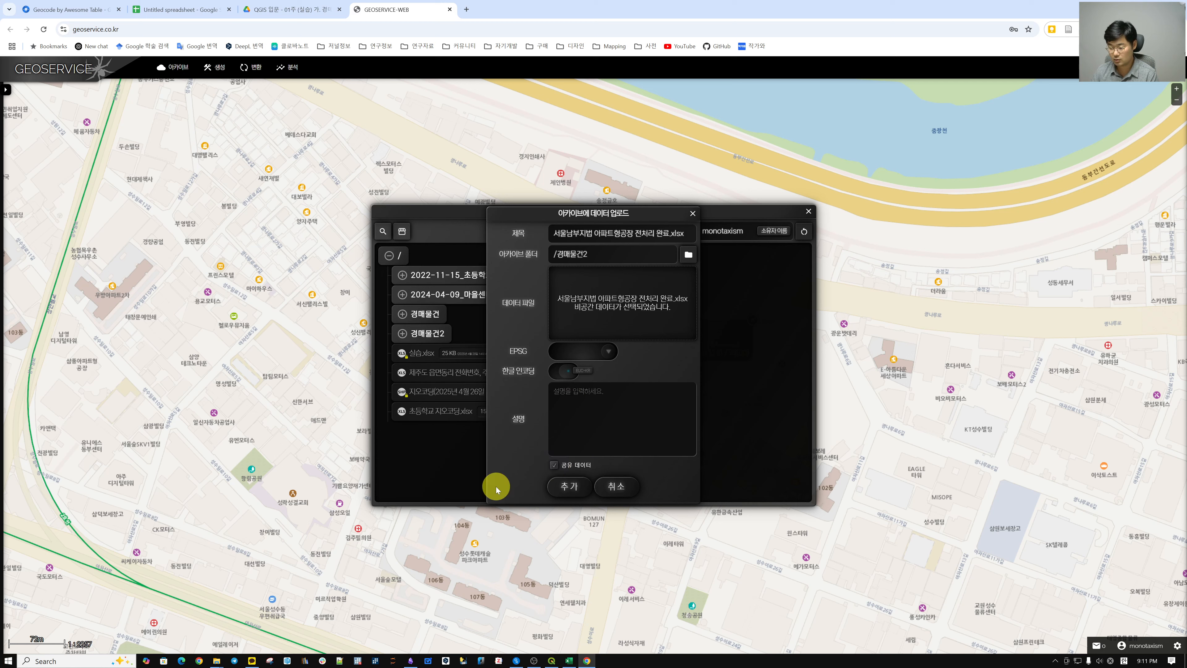
click(575, 490)
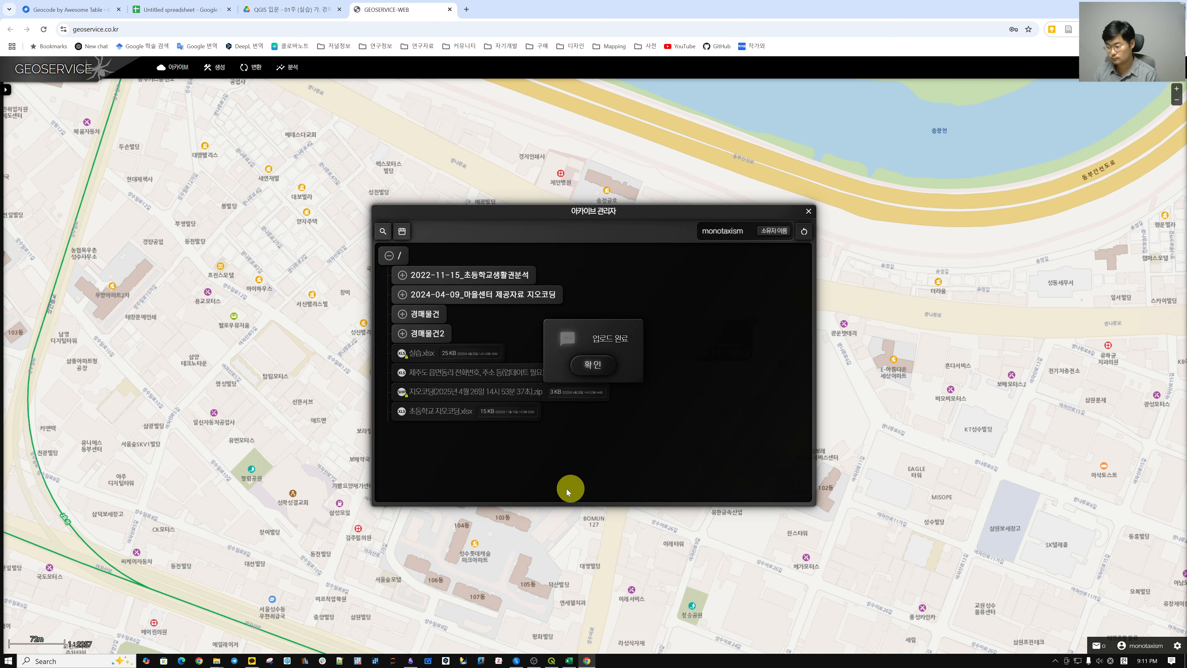
click(591, 366)
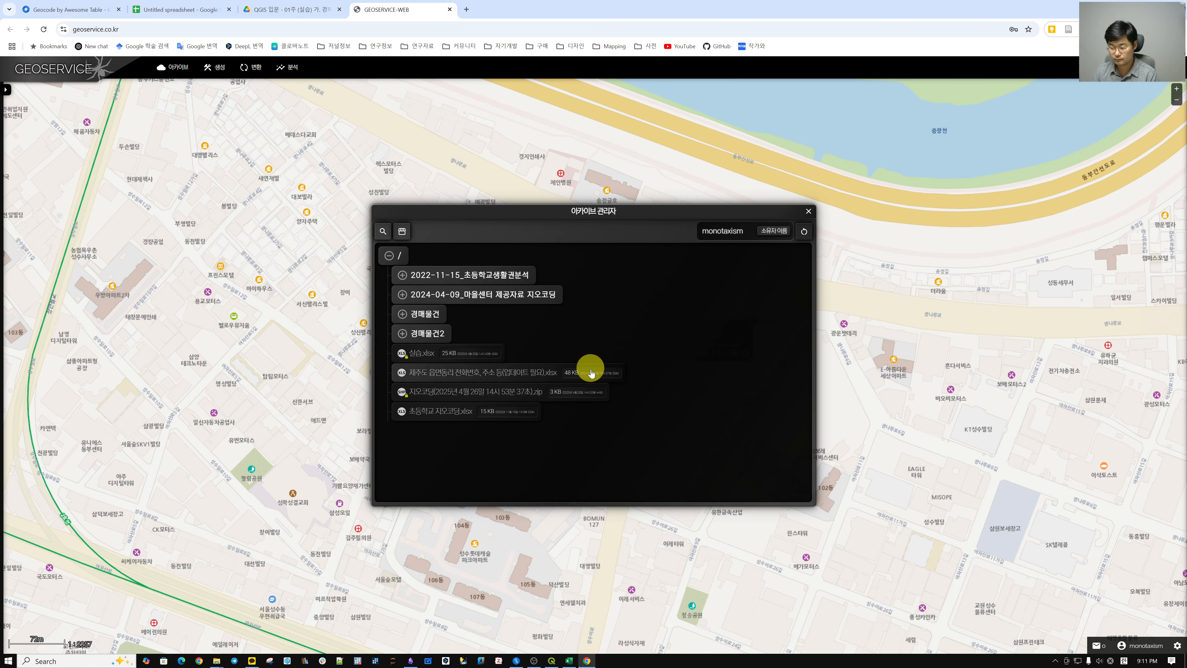
Step: Expand the 경매물건2 archive folder and view the detailed information of the uploaded 서울남부지법 아파트형공장 전처리 완료.xlsx file
click(403, 334)
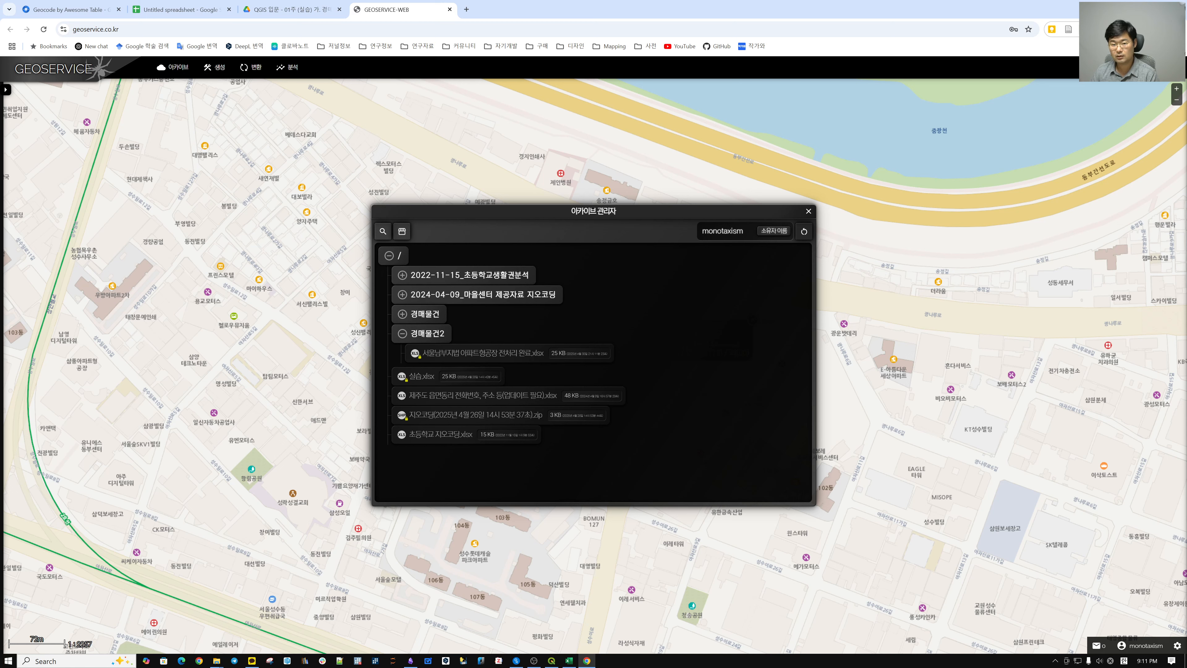
click(450, 381)
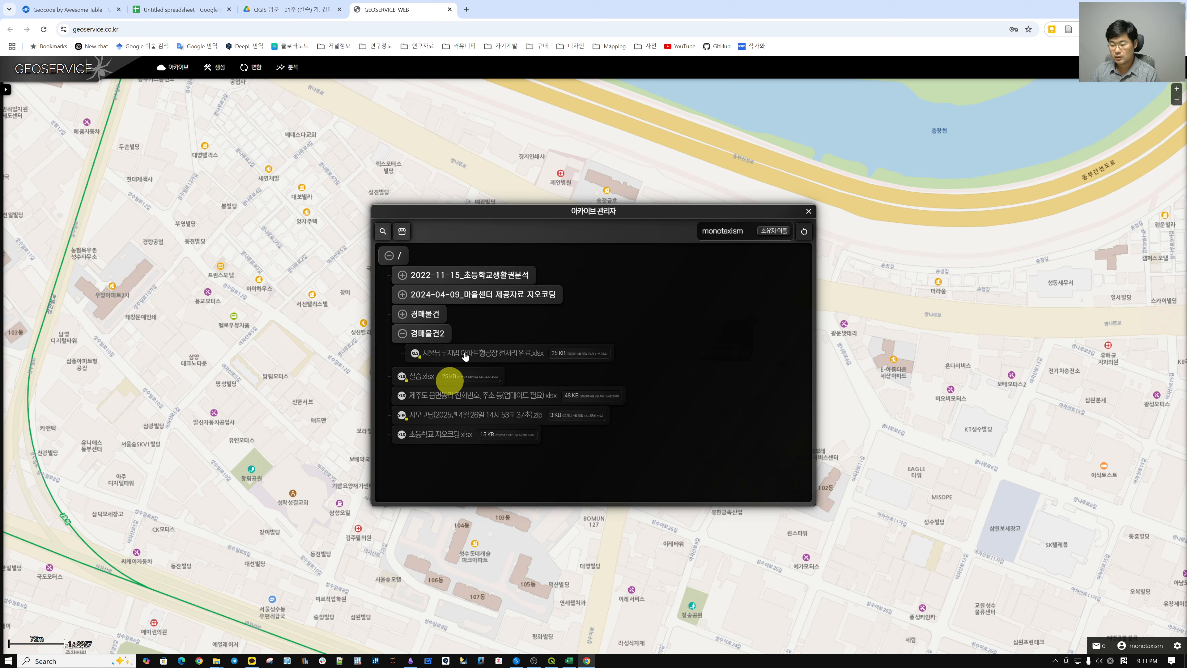
click(465, 356)
right_click(466, 359)
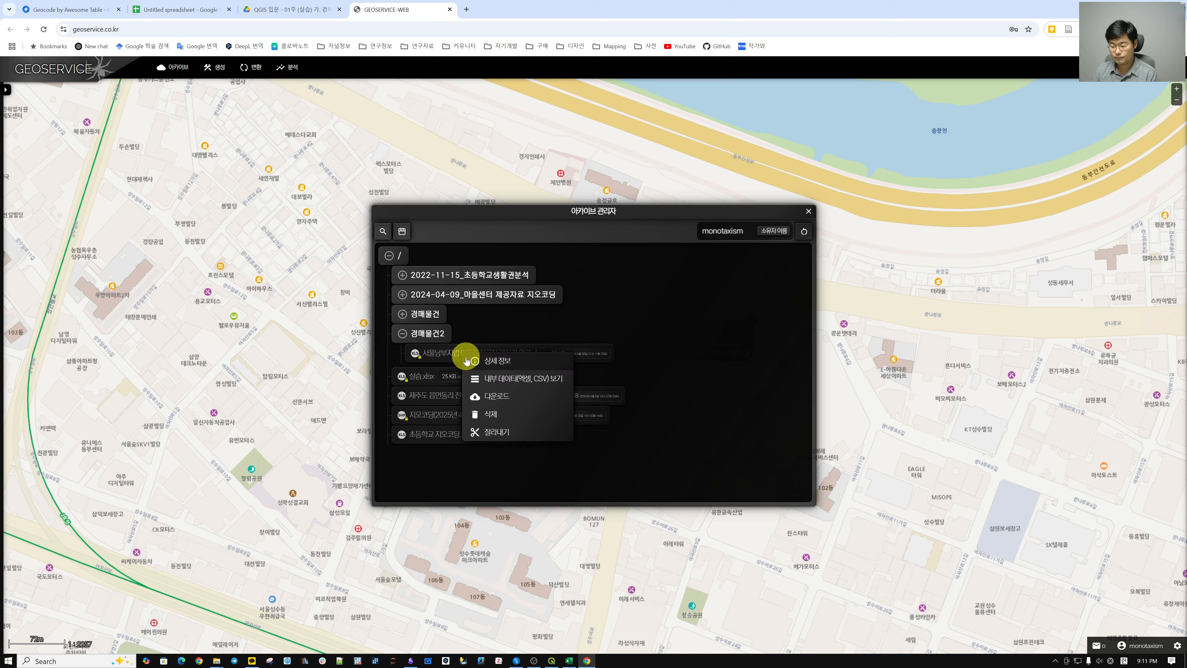
click(518, 361)
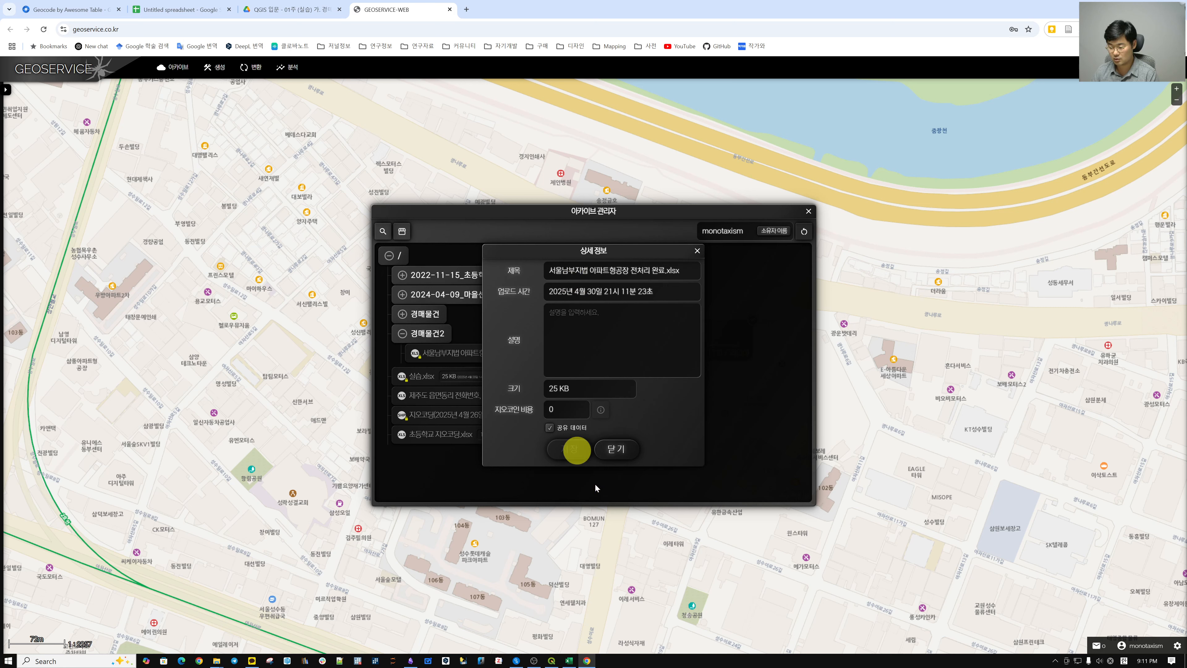
click(607, 450)
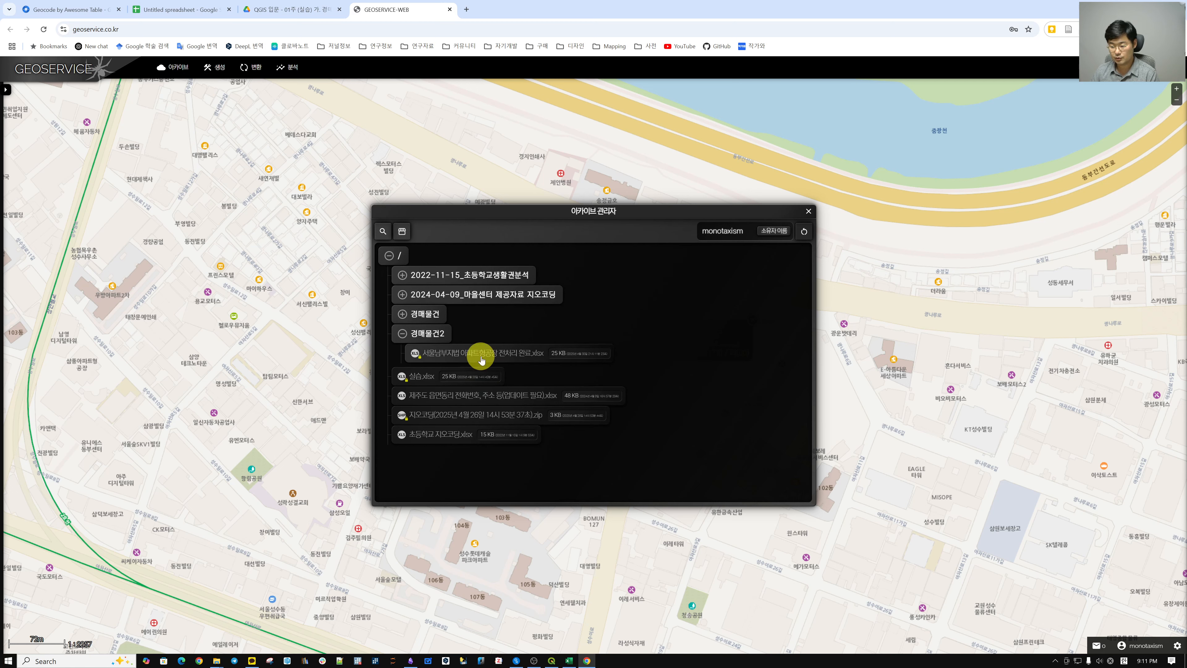
Step: View the contents of the uploaded spreadsheet's 테이블 4 sheet, and close the data viewer and archive manager
right_click(481, 360)
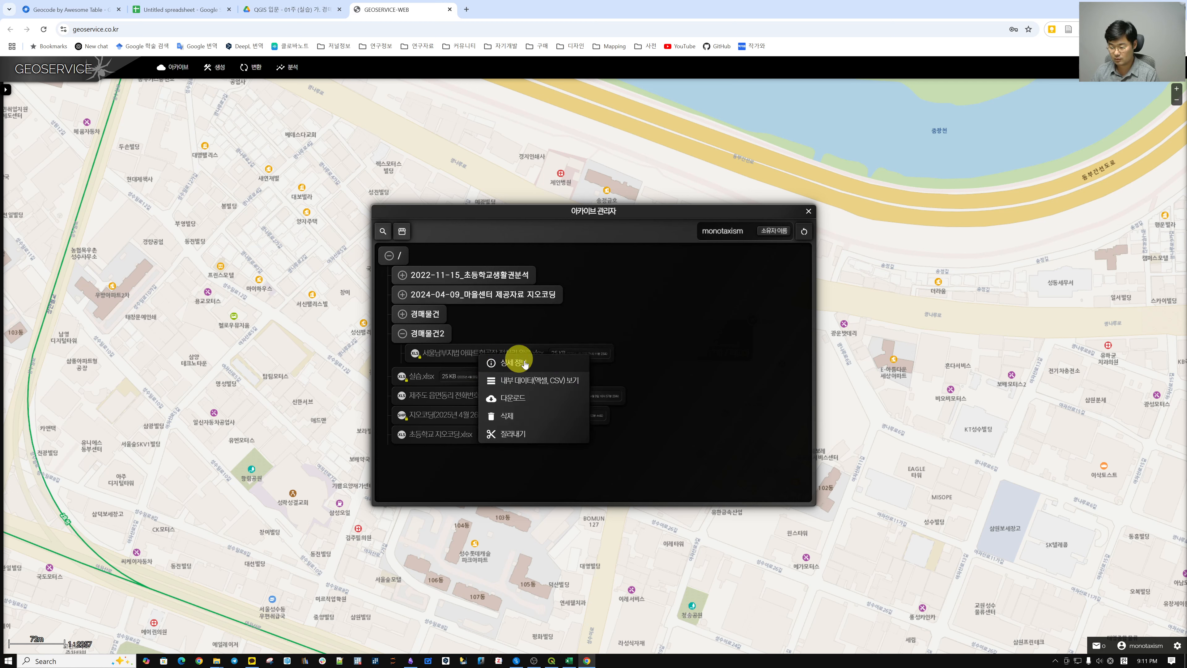
click(553, 381)
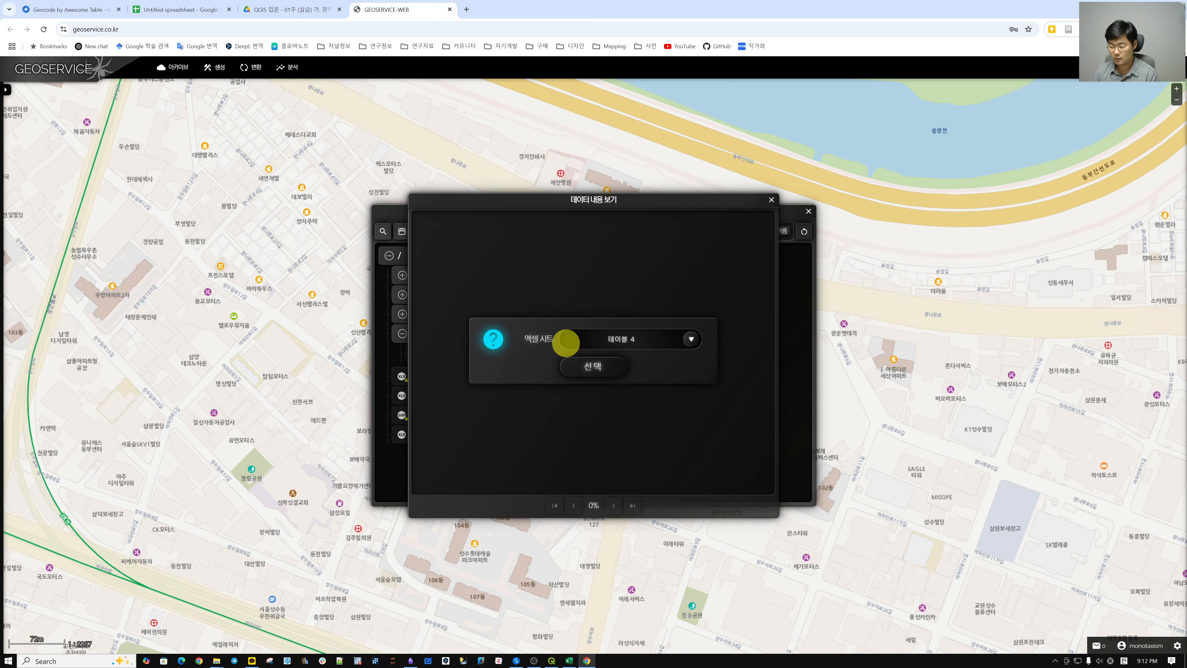
click(692, 340)
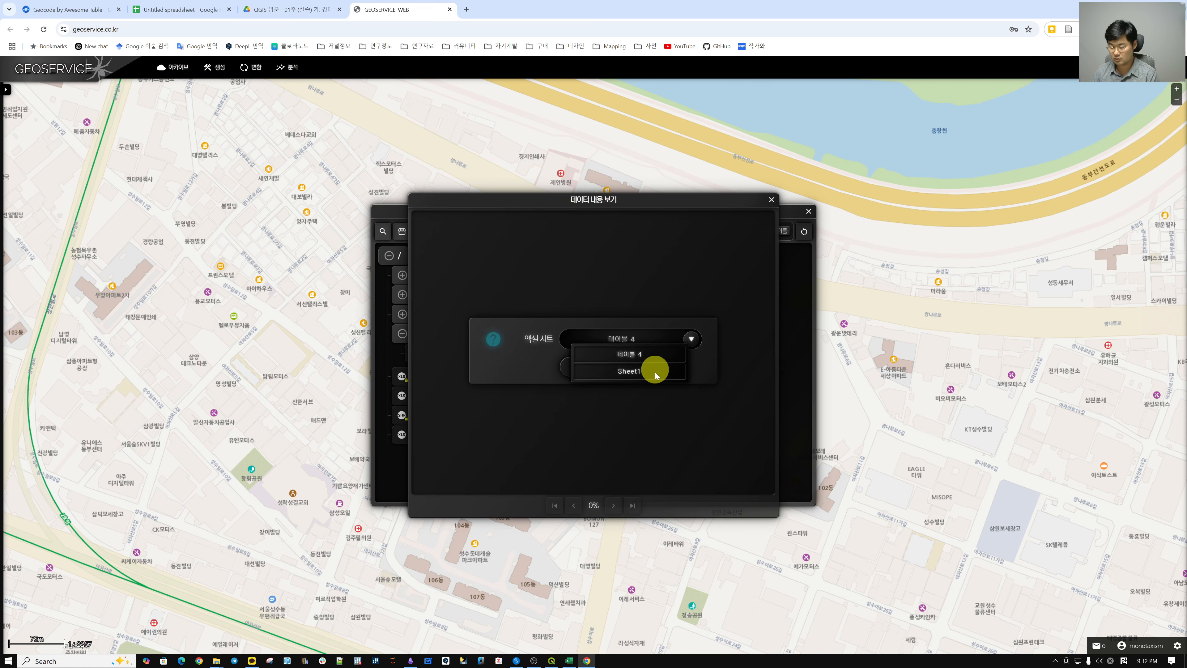
click(628, 358)
click(596, 366)
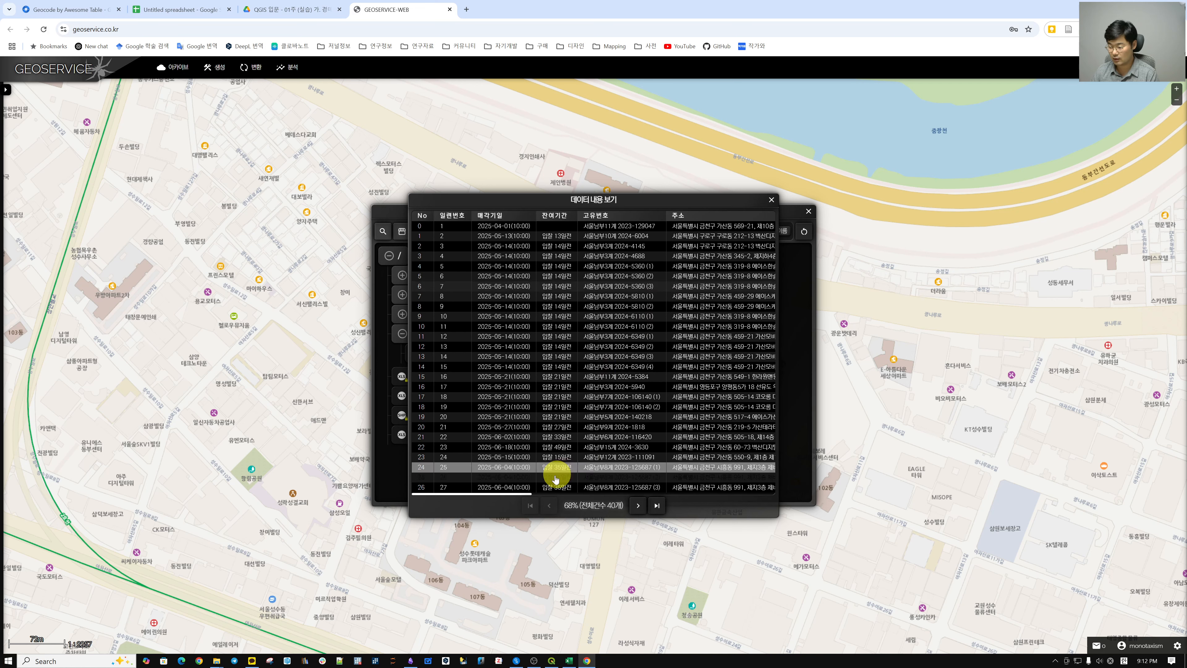
drag(529, 497, 496, 506)
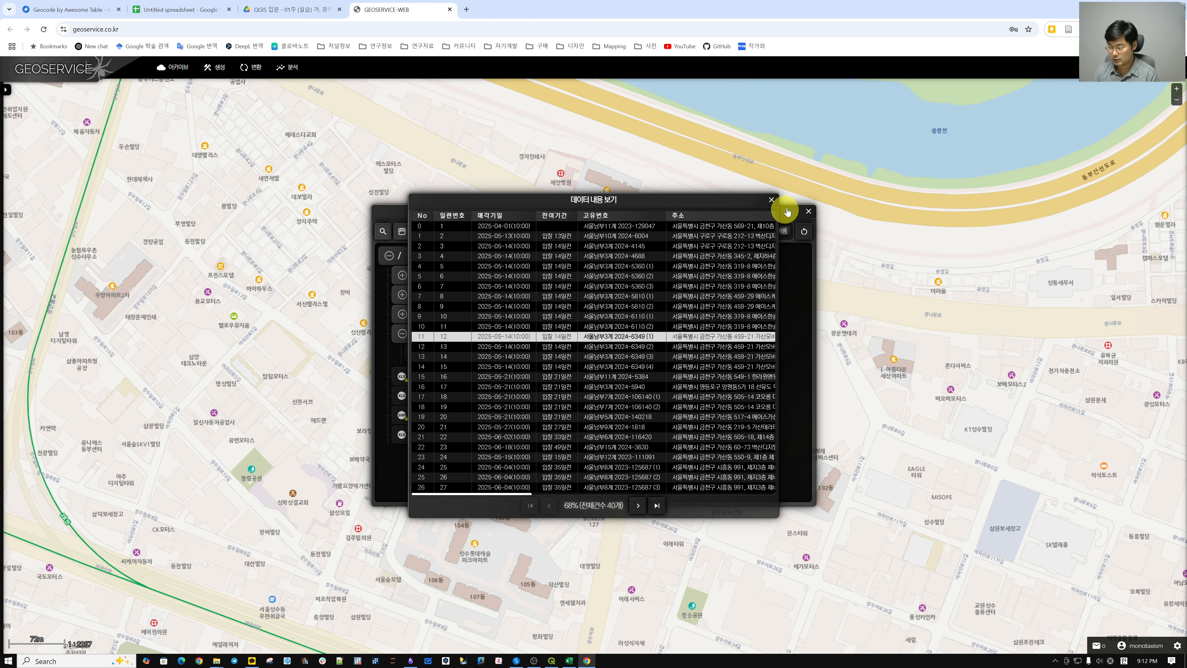
click(771, 200)
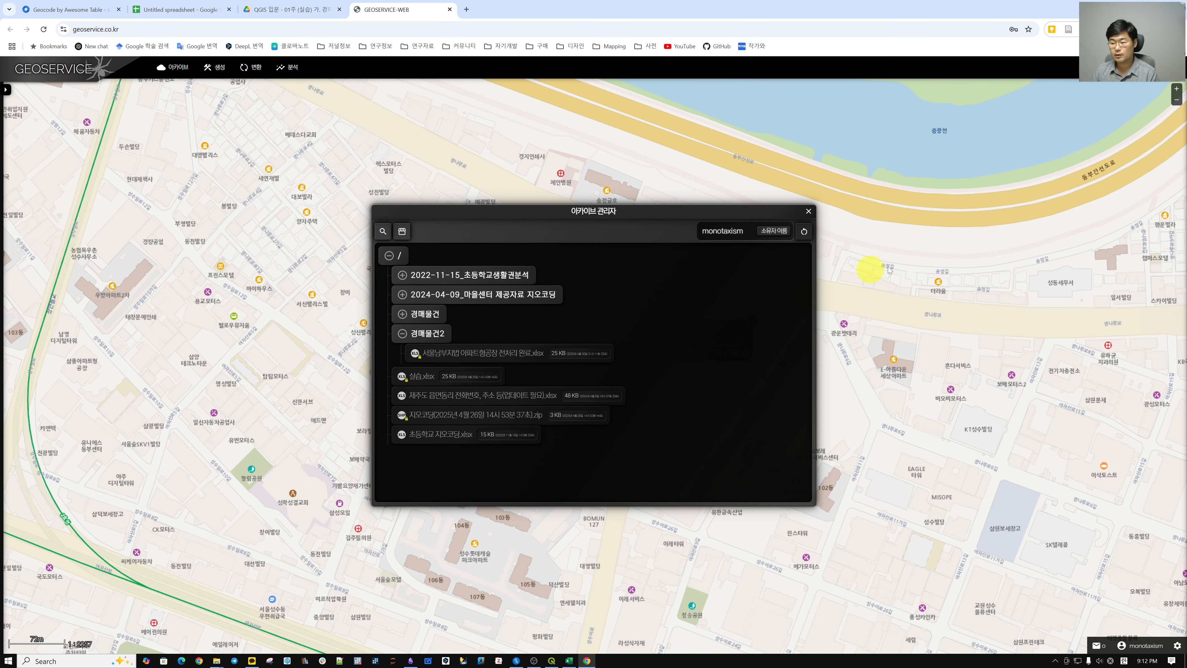
click(808, 212)
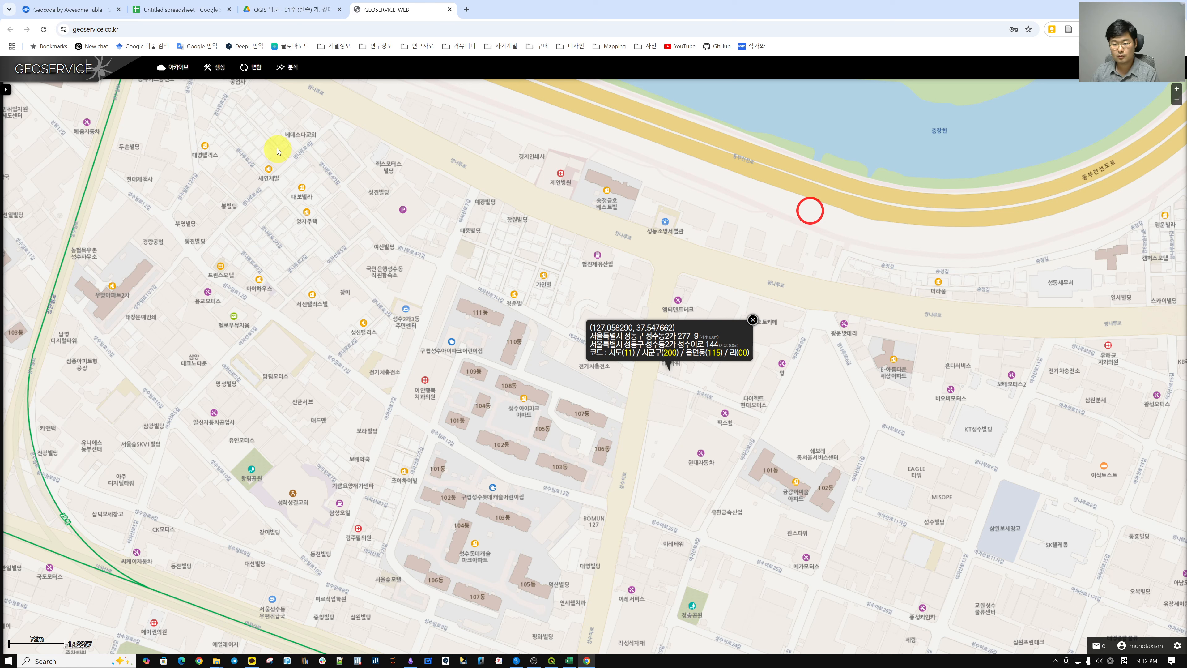
Step: Load sheet 테이블 4 of 서울남부지법 아파트형공장 전처리 완료.xlsx from 경매물건2 into the address-to-coordinate geocoding tool and dismiss the field-name notice
click(255, 70)
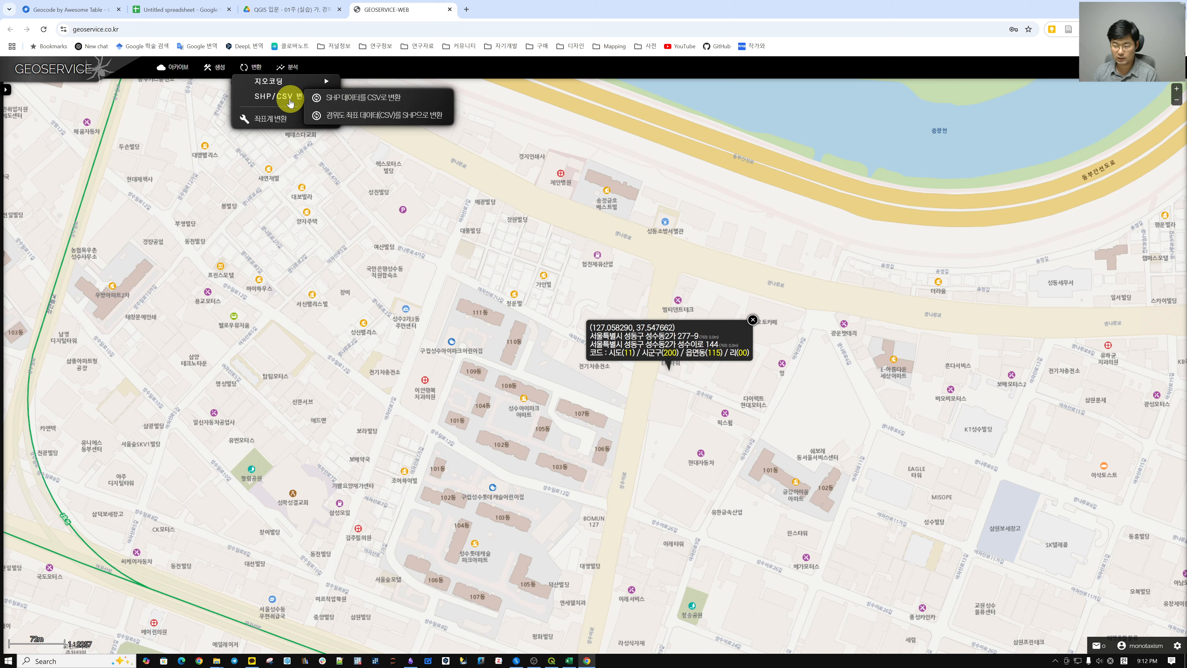
mouse_move(274, 83)
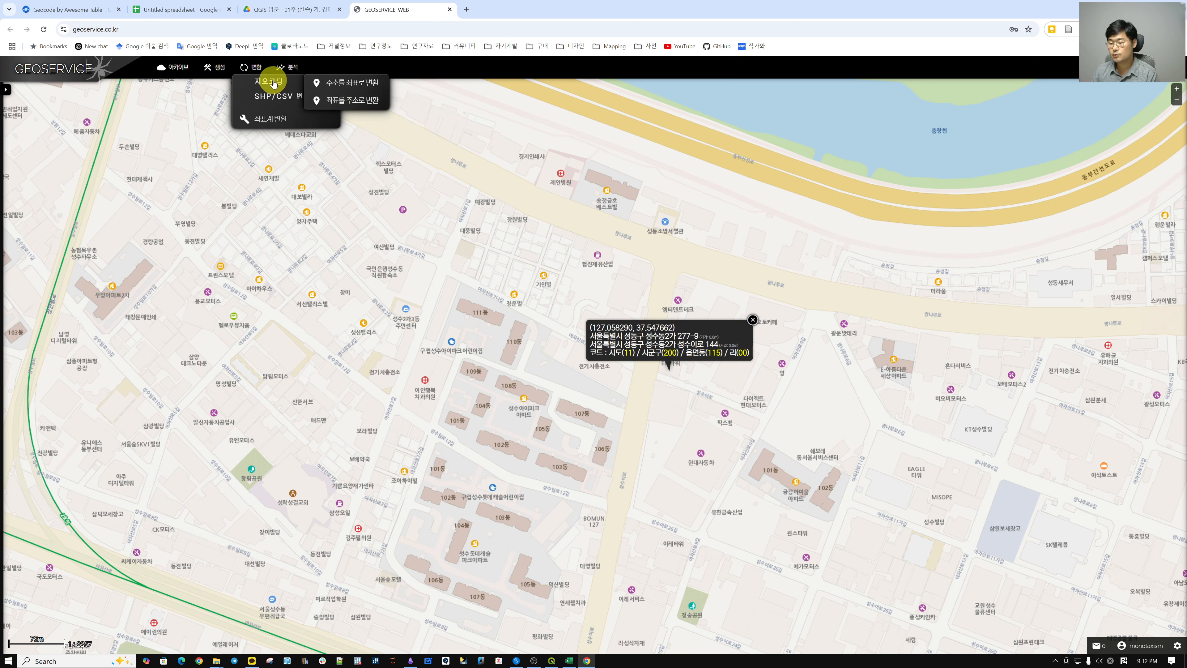
click(364, 83)
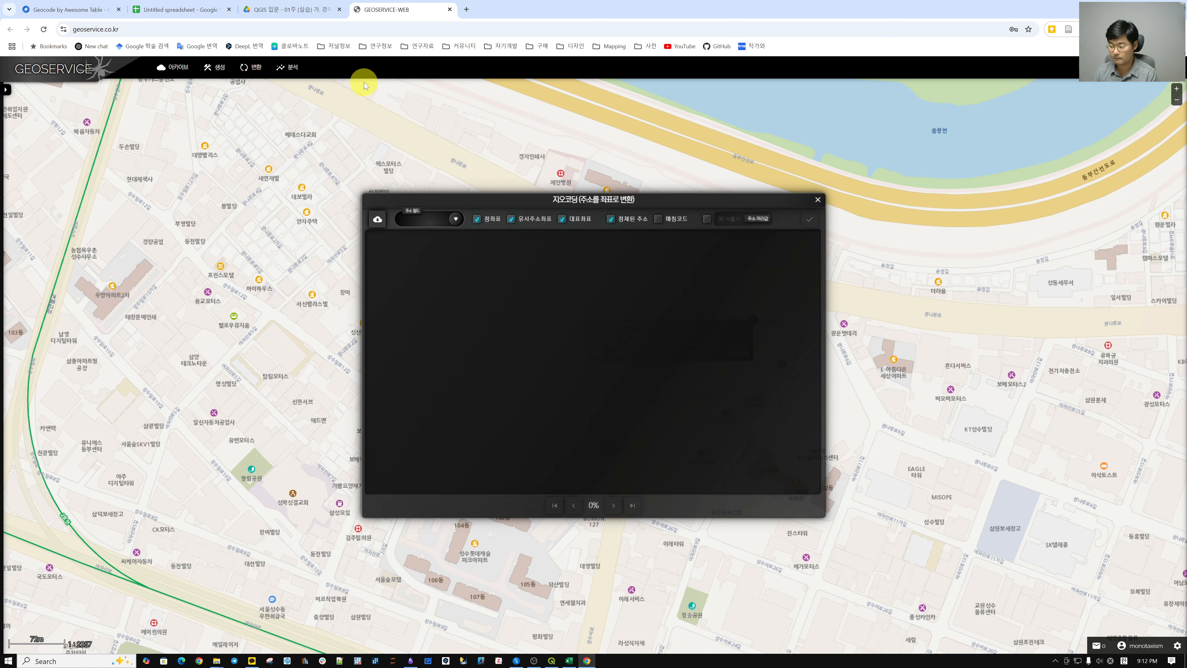
click(379, 220)
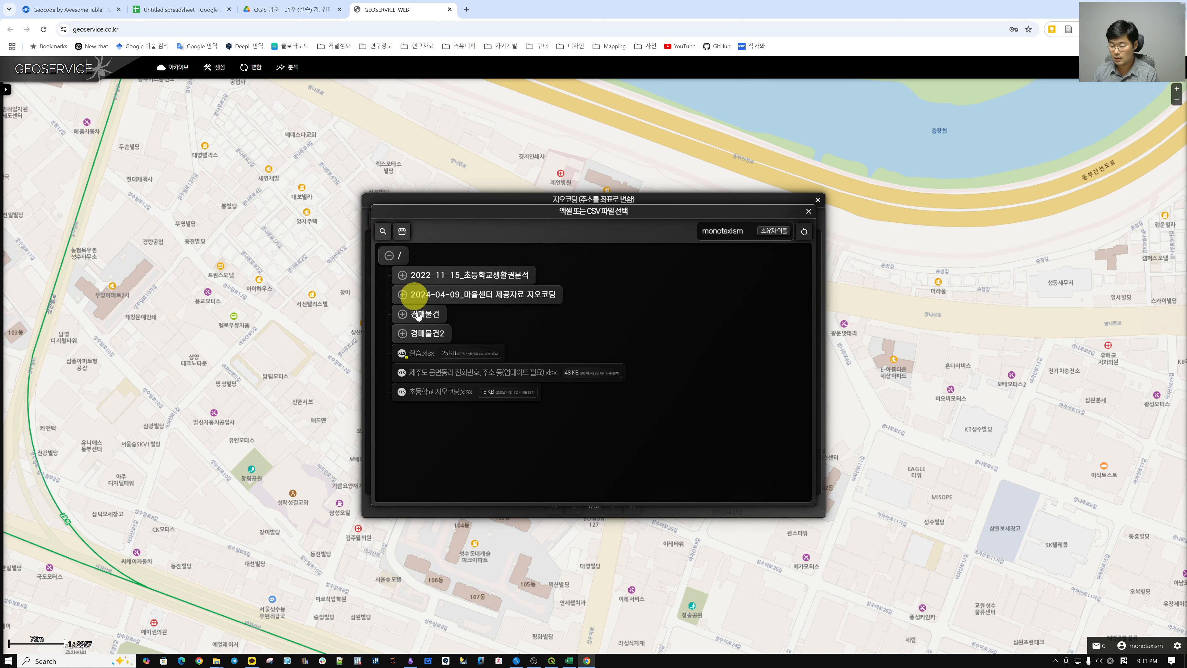
click(403, 334)
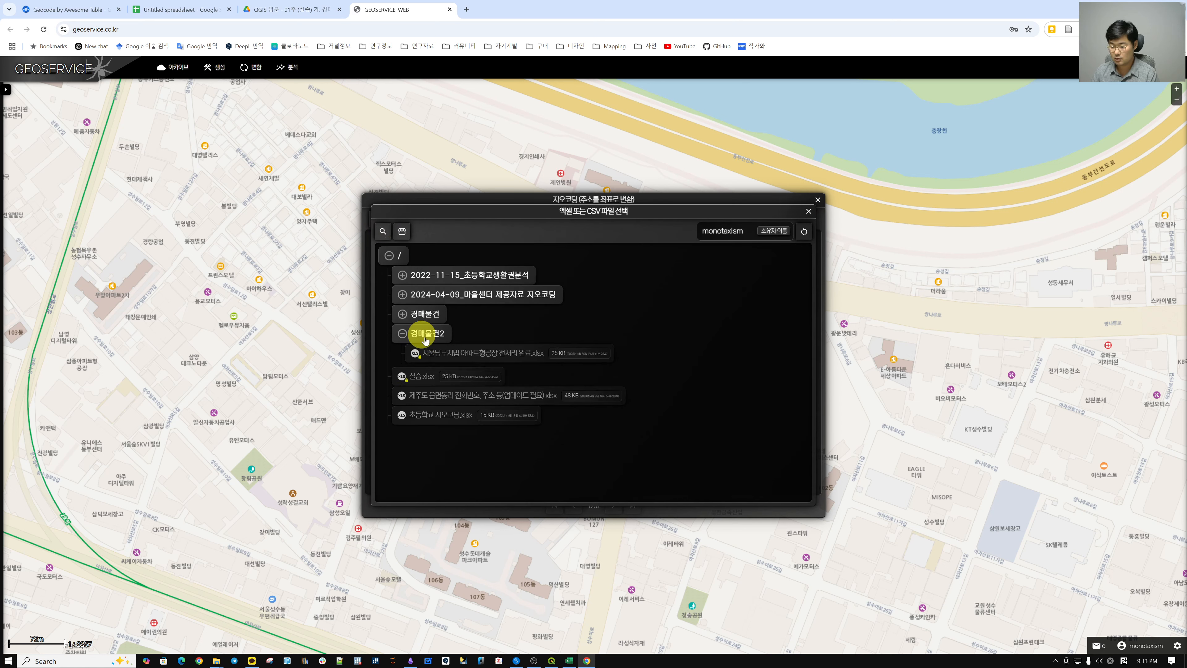
click(523, 361)
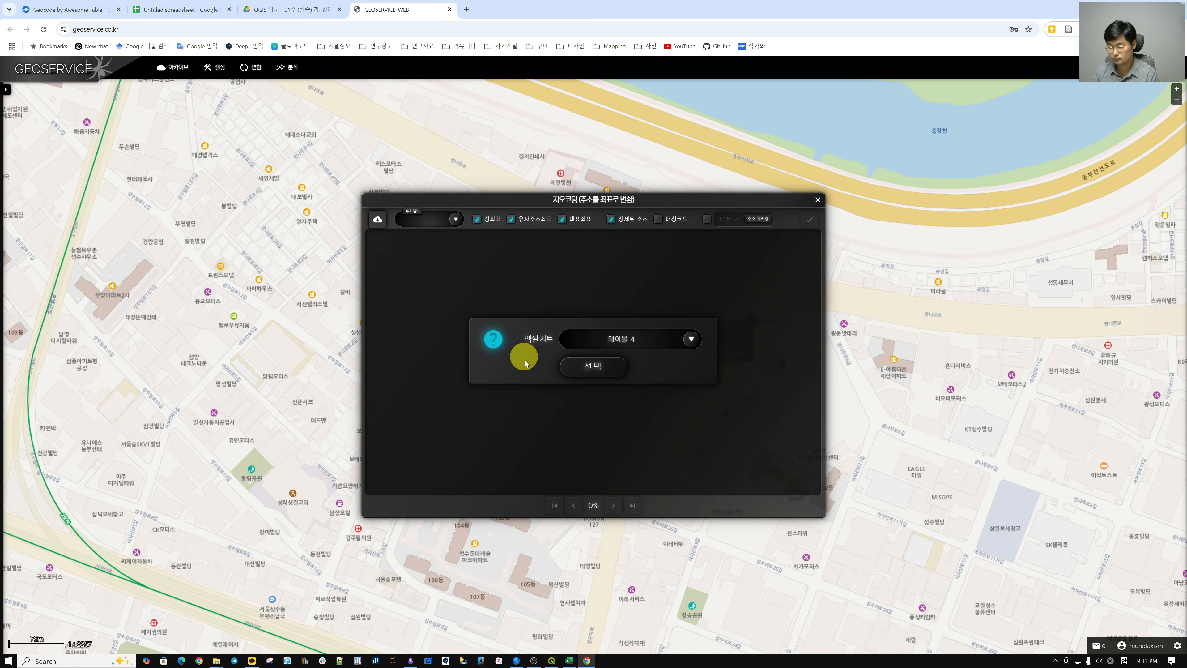
click(590, 372)
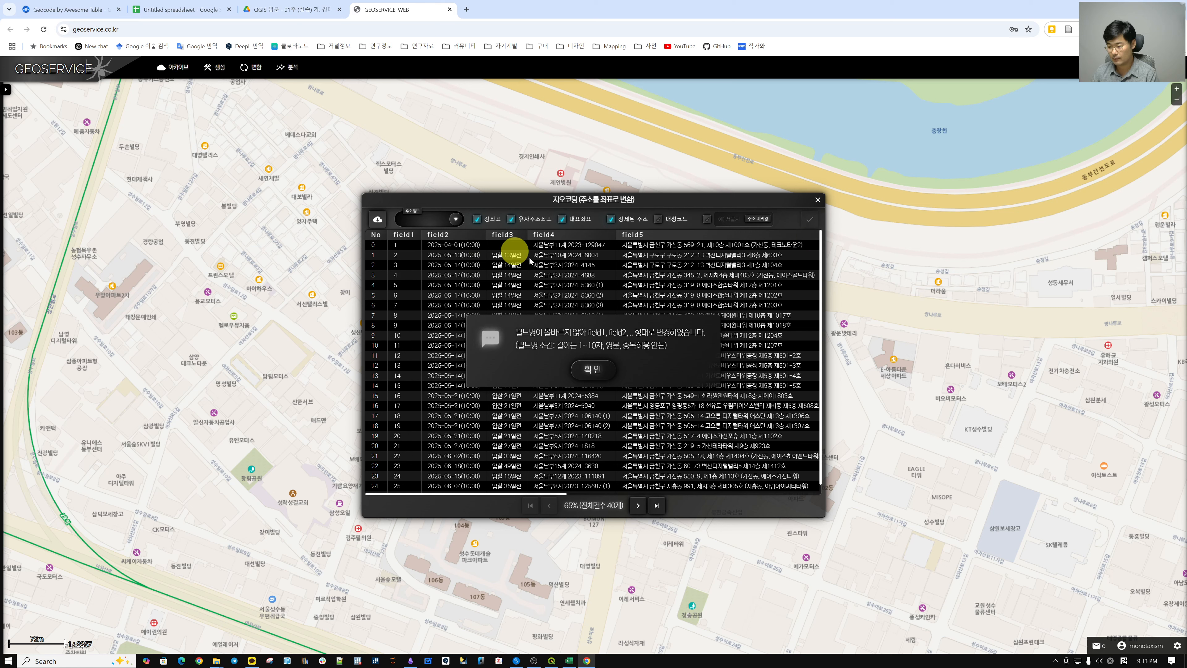
click(594, 368)
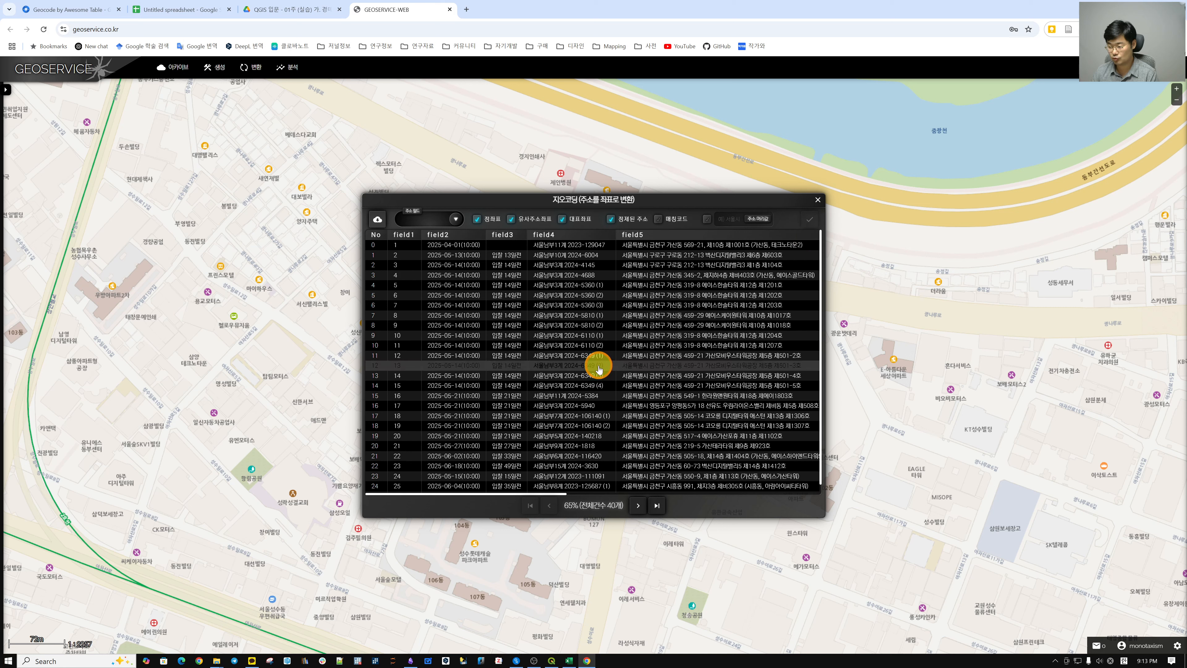
Step: Set field5 as the address field, confirm the sample addresses, and run the geocoding
click(456, 219)
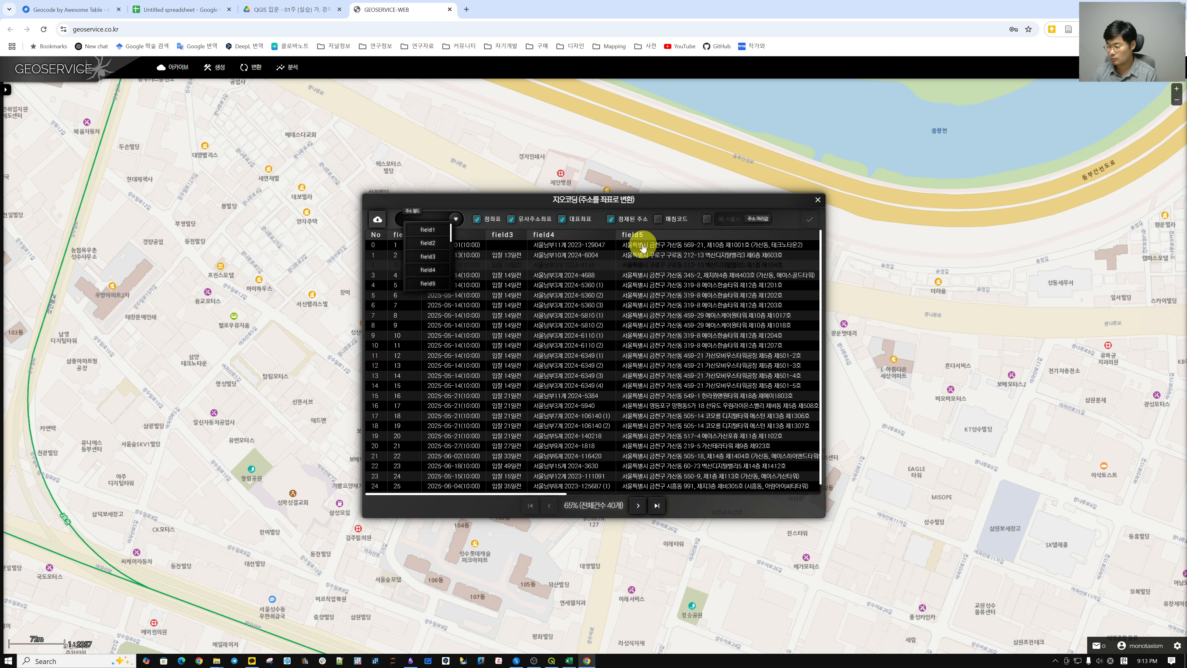
click(428, 283)
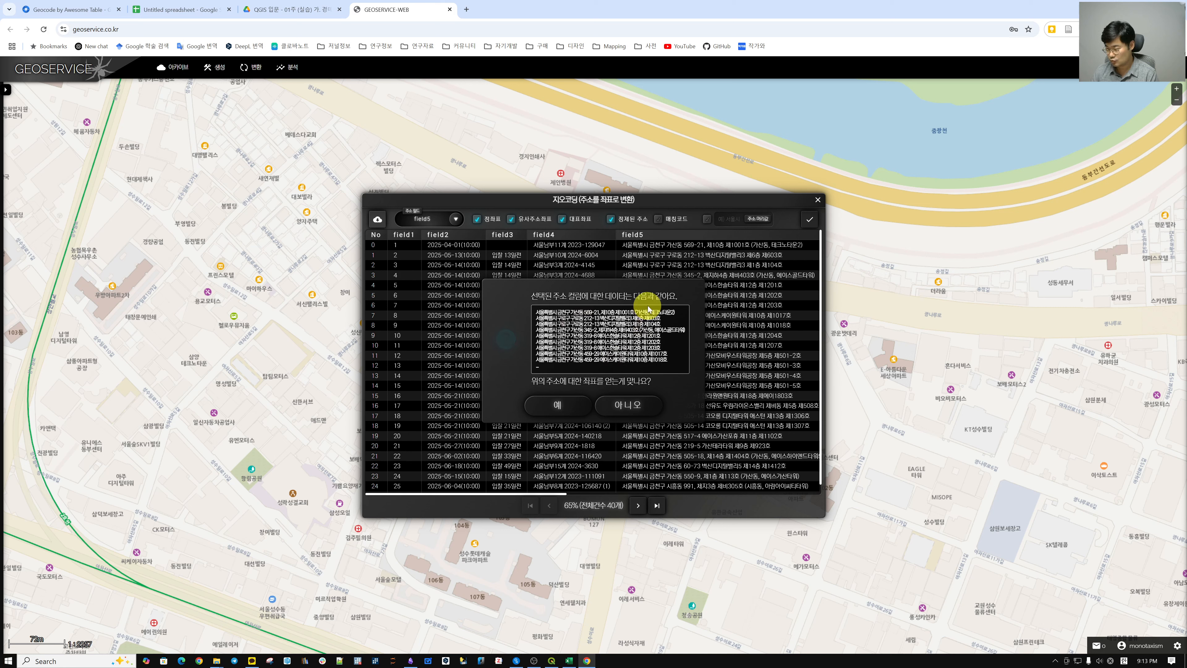
click(568, 410)
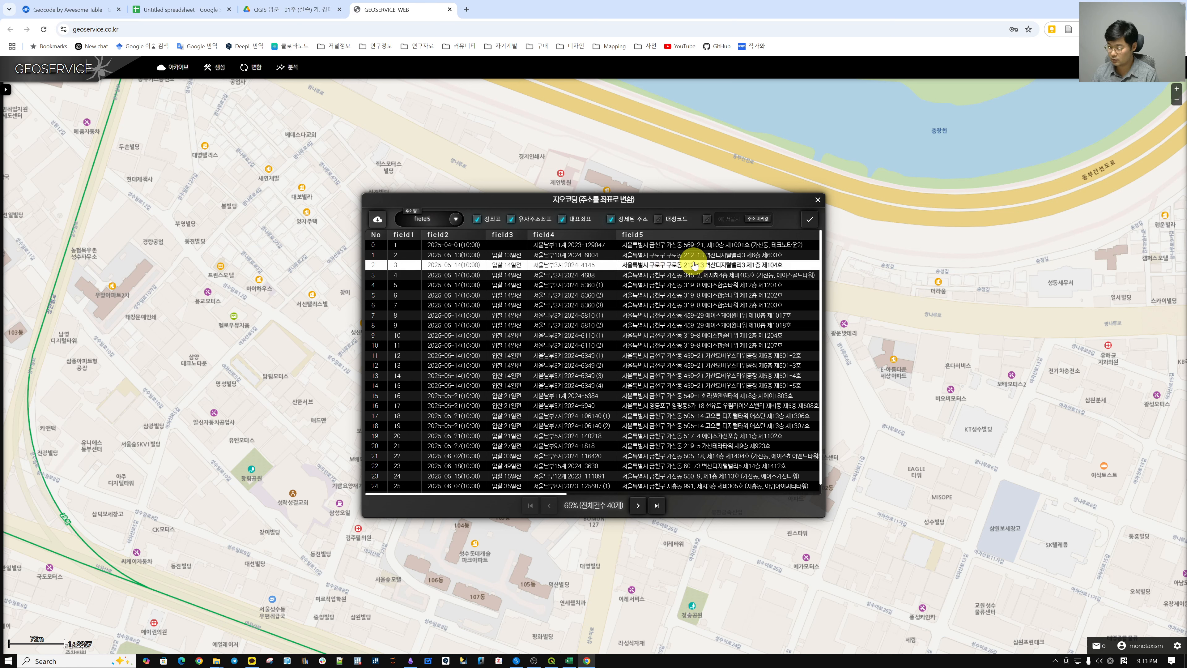
click(809, 224)
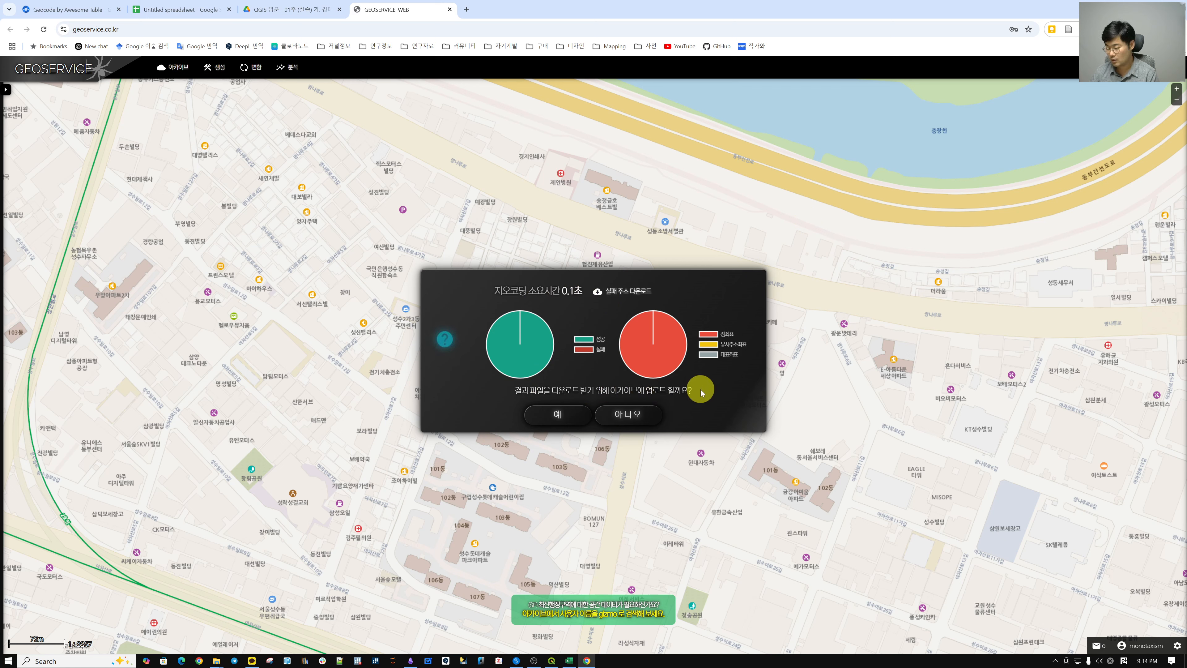
Step: Upload the geocoding result to the archive's root folder with data sharing turned off, and dismiss the completion notice
mouse_move(520, 316)
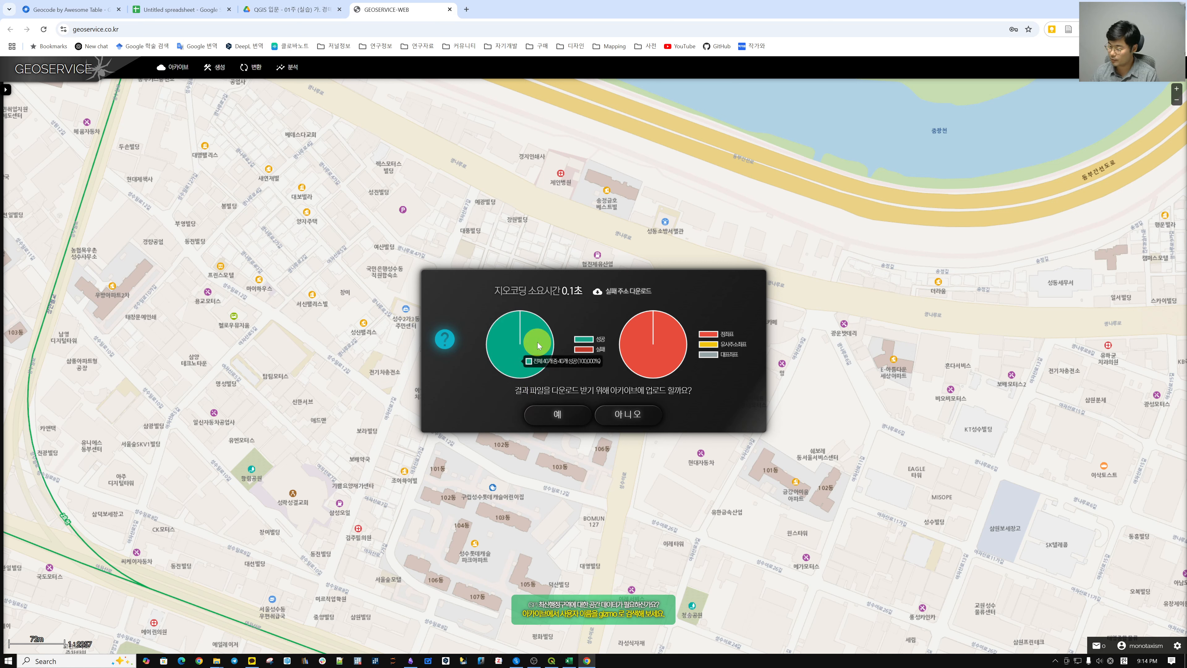
mouse_move(657, 349)
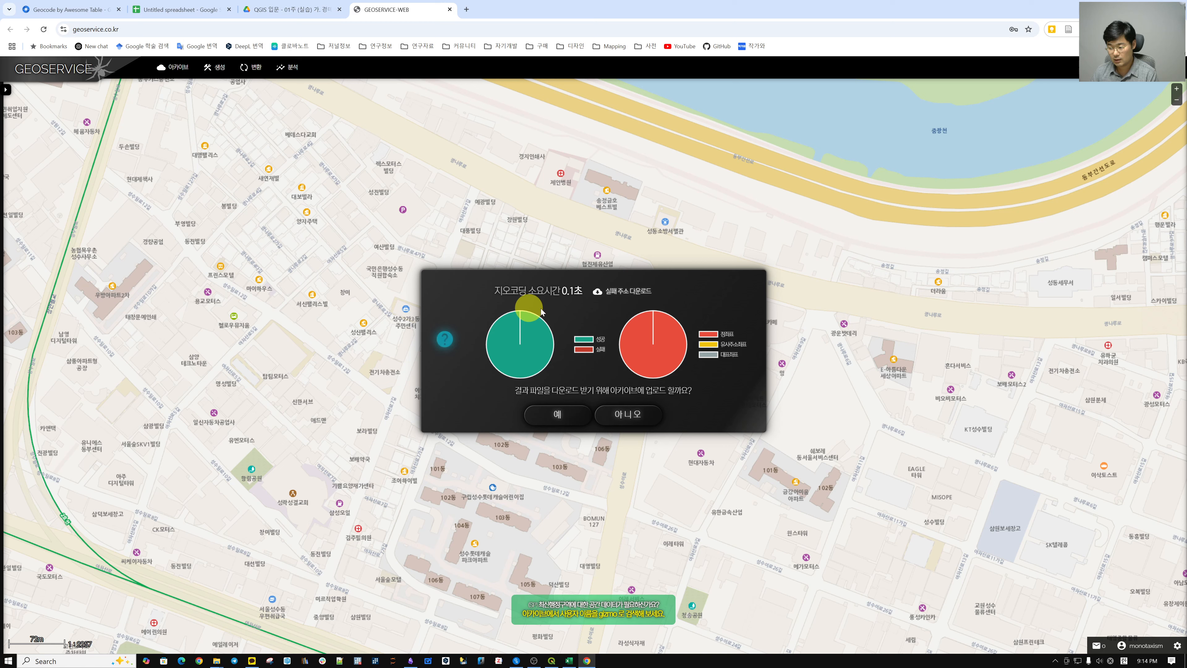
click(544, 412)
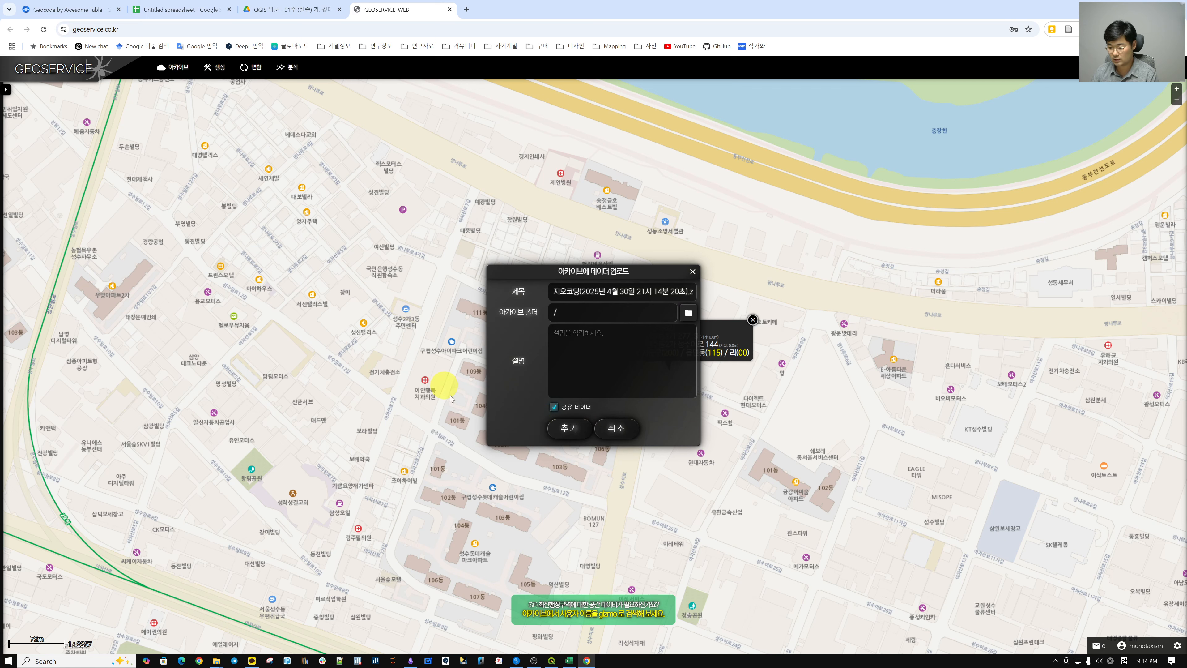
click(553, 410)
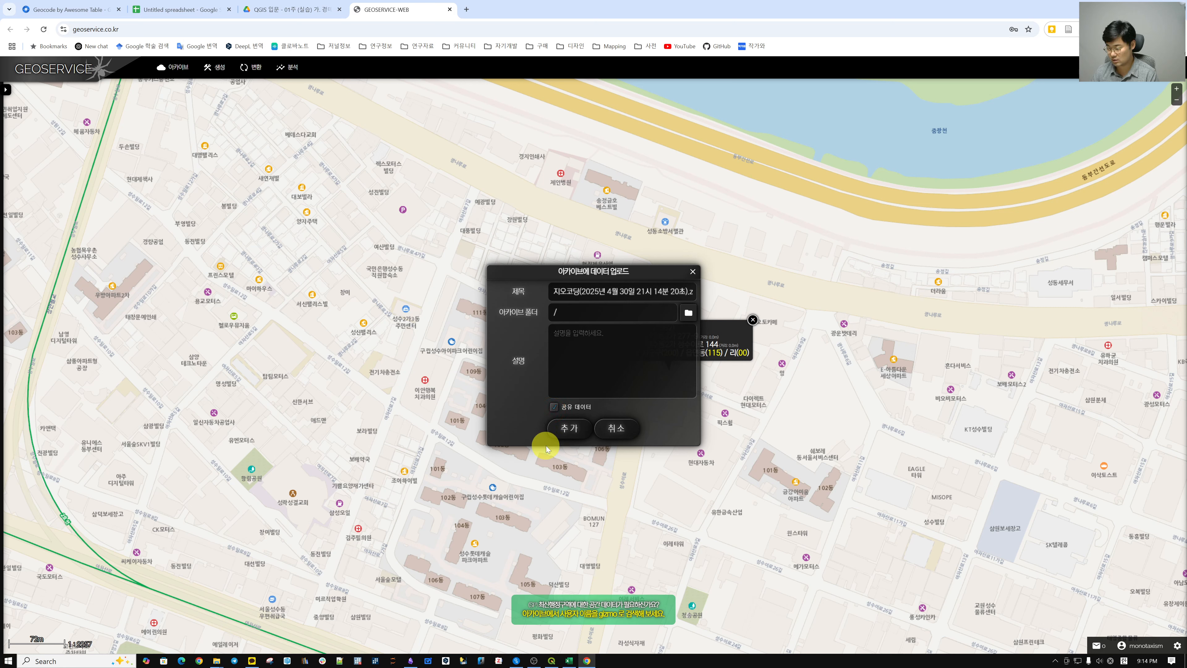
click(572, 428)
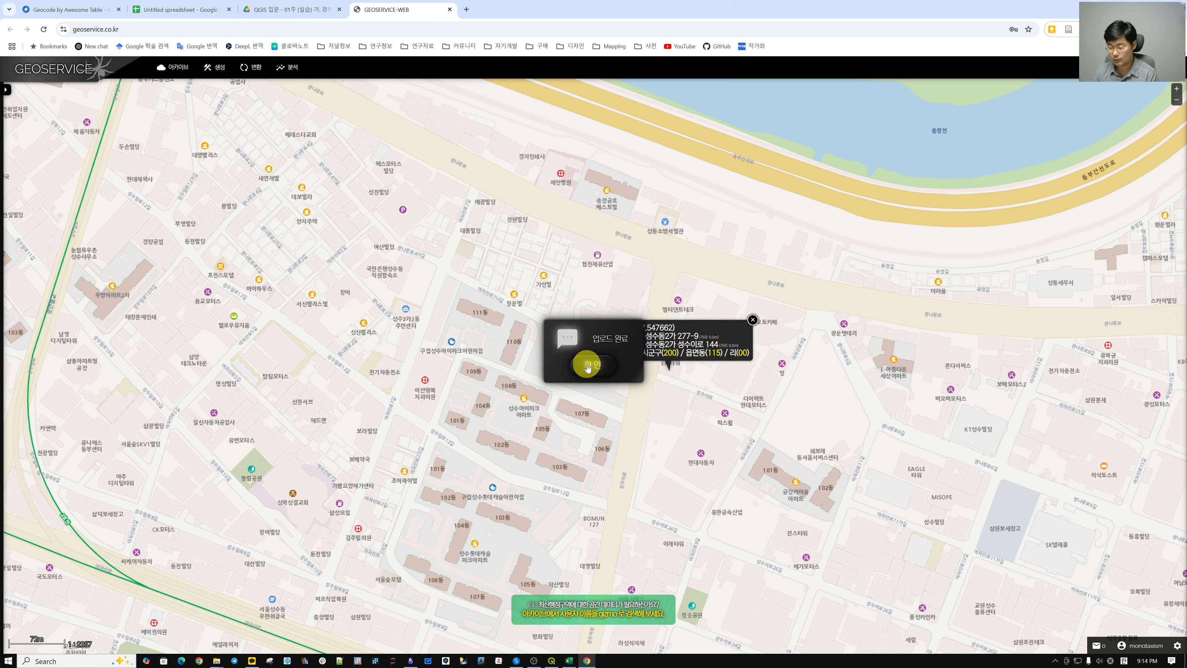
click(587, 365)
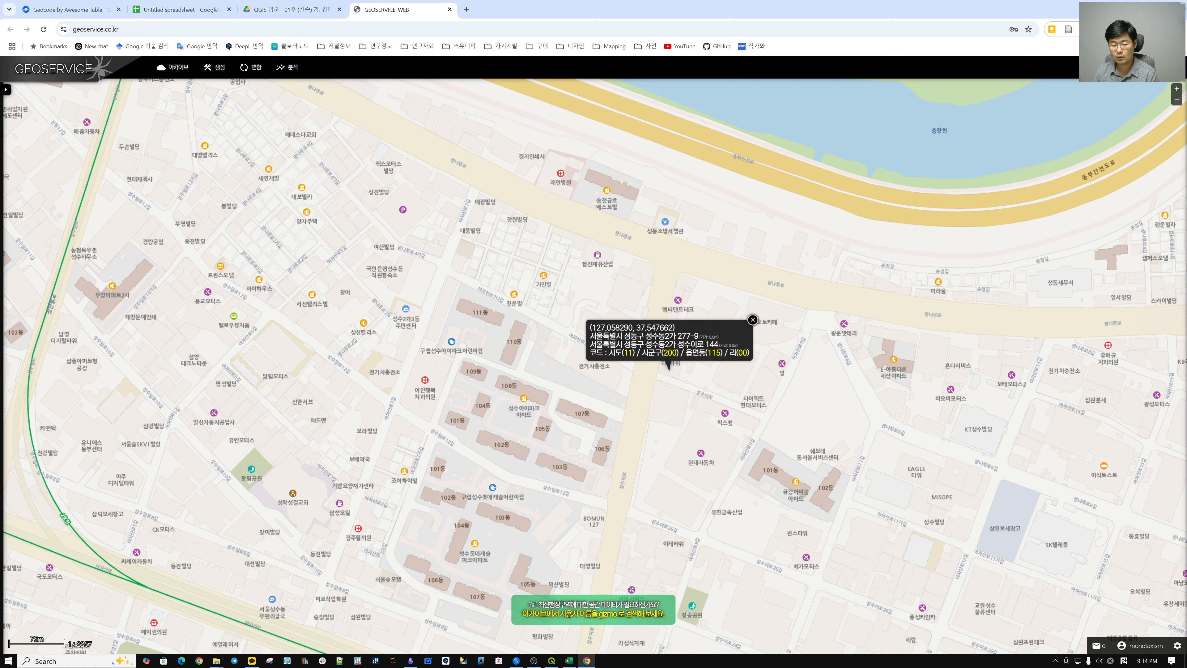
Step: Download 지오코딩(2025년 4월 30일 21시 14분 20초).zip from the archive, accepting the geocoin charge
click(159, 70)
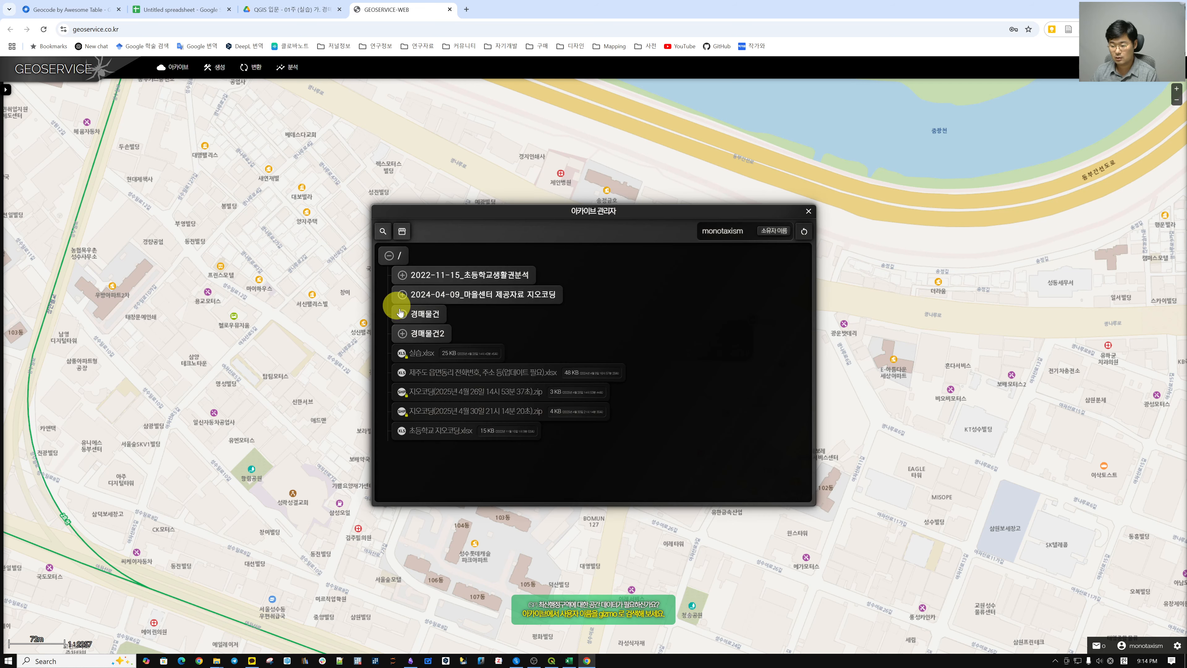
click(467, 415)
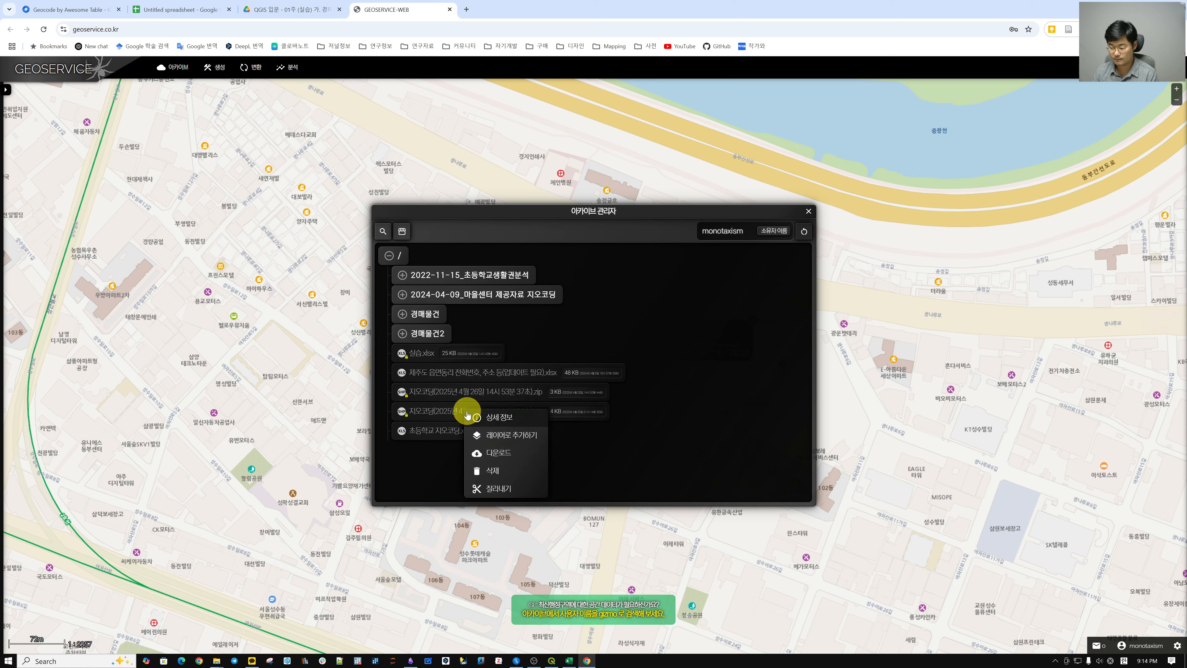
click(502, 453)
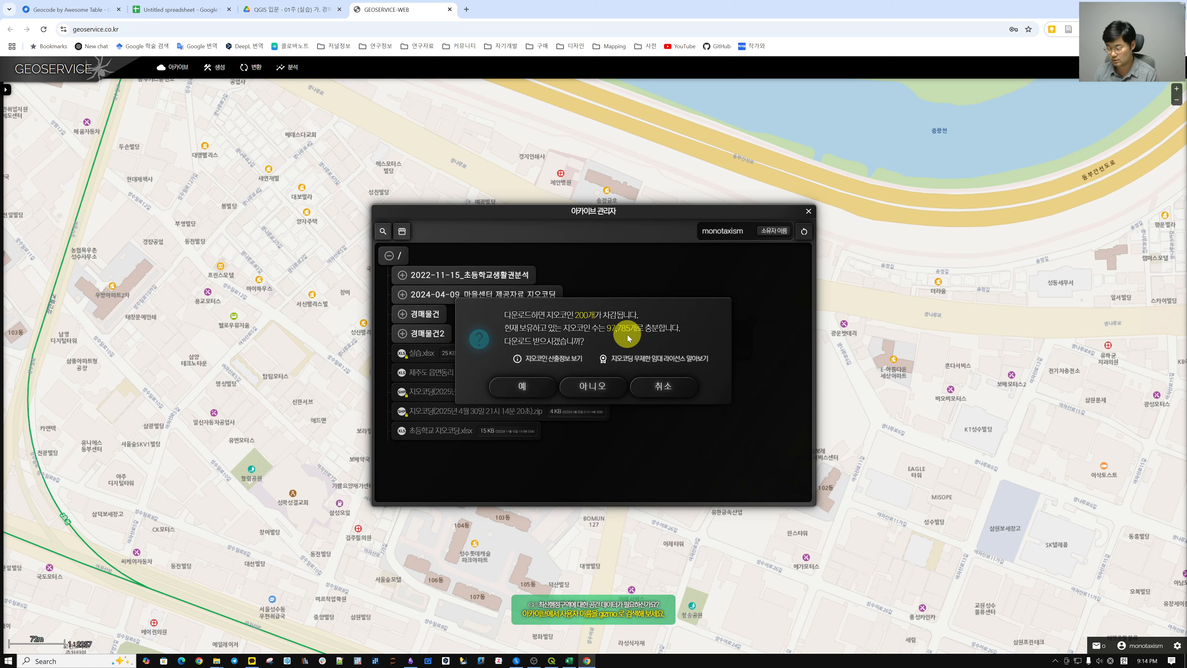
click(524, 393)
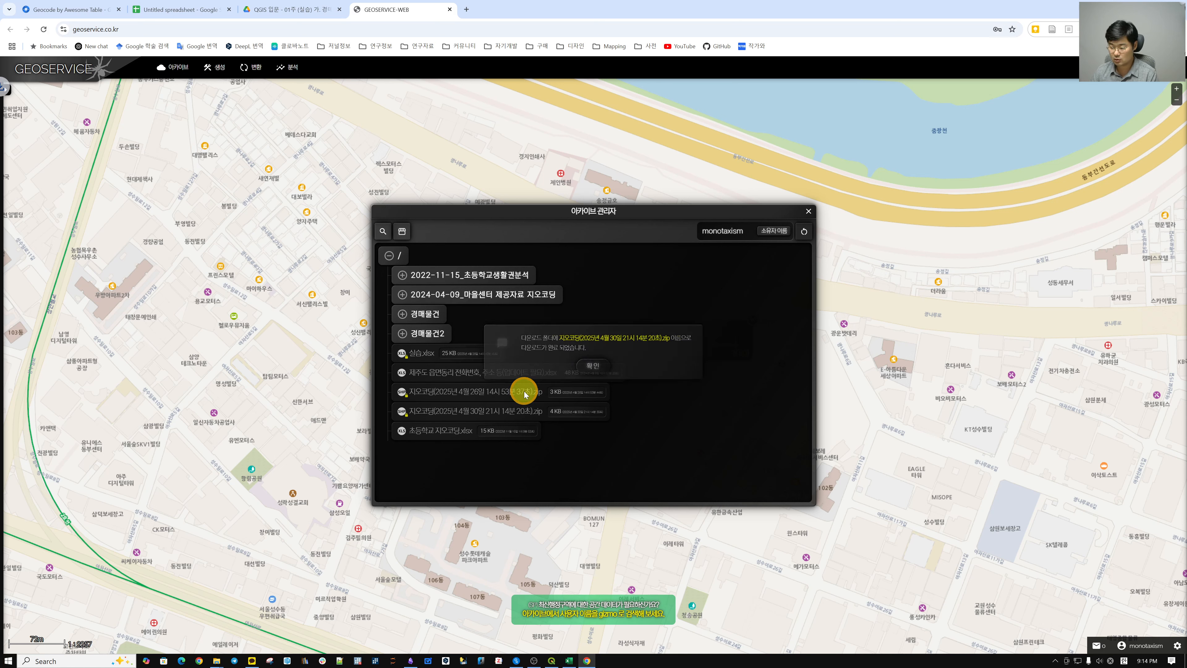
click(590, 374)
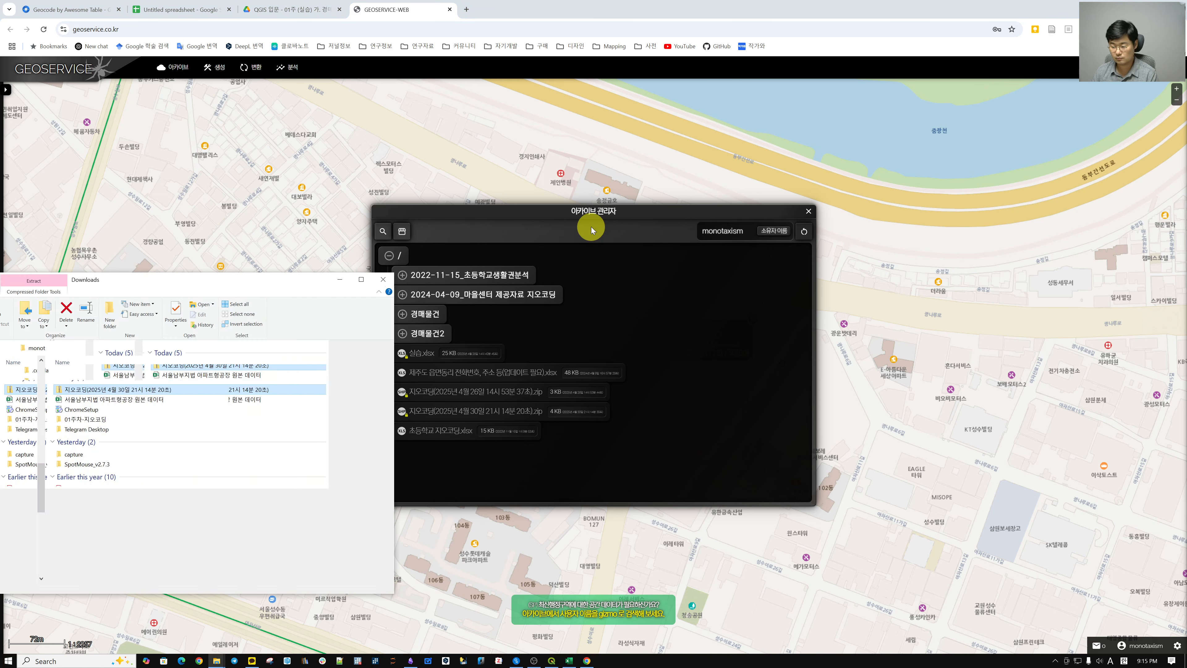
Step: Extract the downloaded geocoding zip with 7-Zip into a folder of the same name in Downloads, and select all files inside that folder
right_click(494, 341)
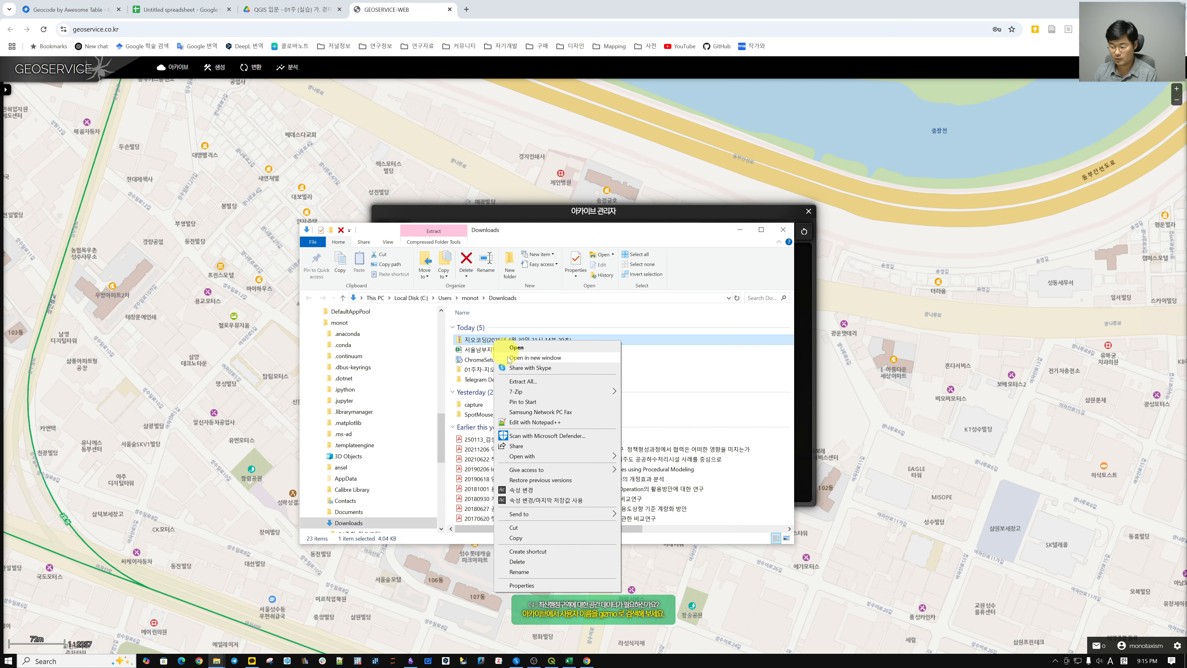
mouse_move(589, 391)
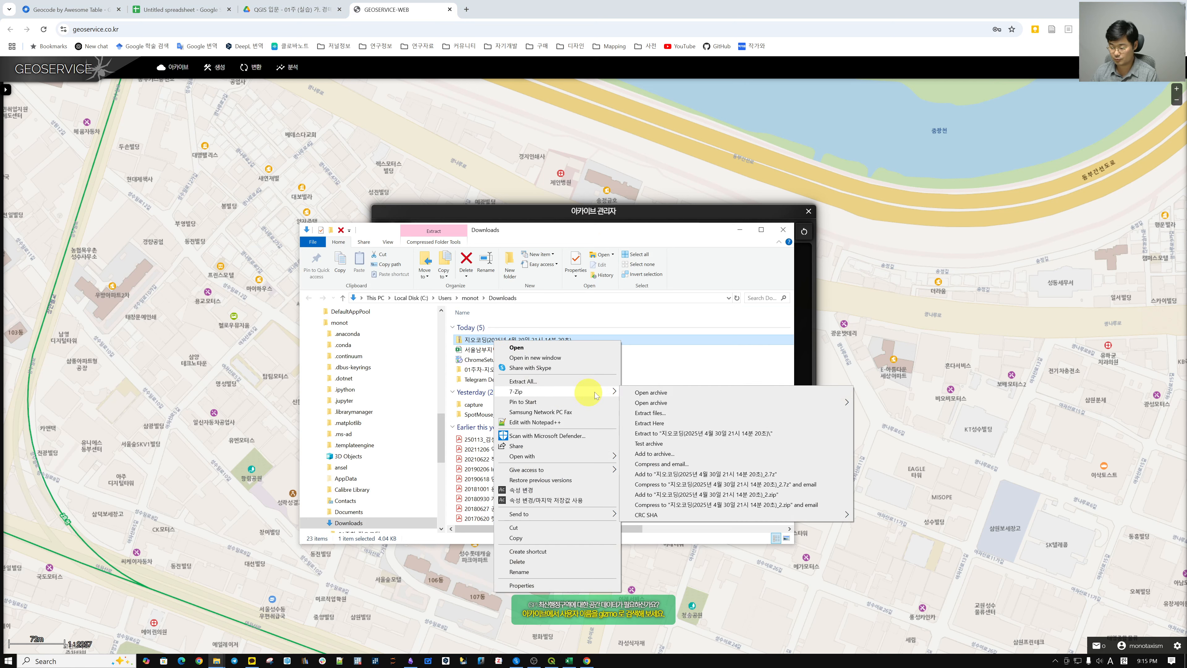
click(700, 434)
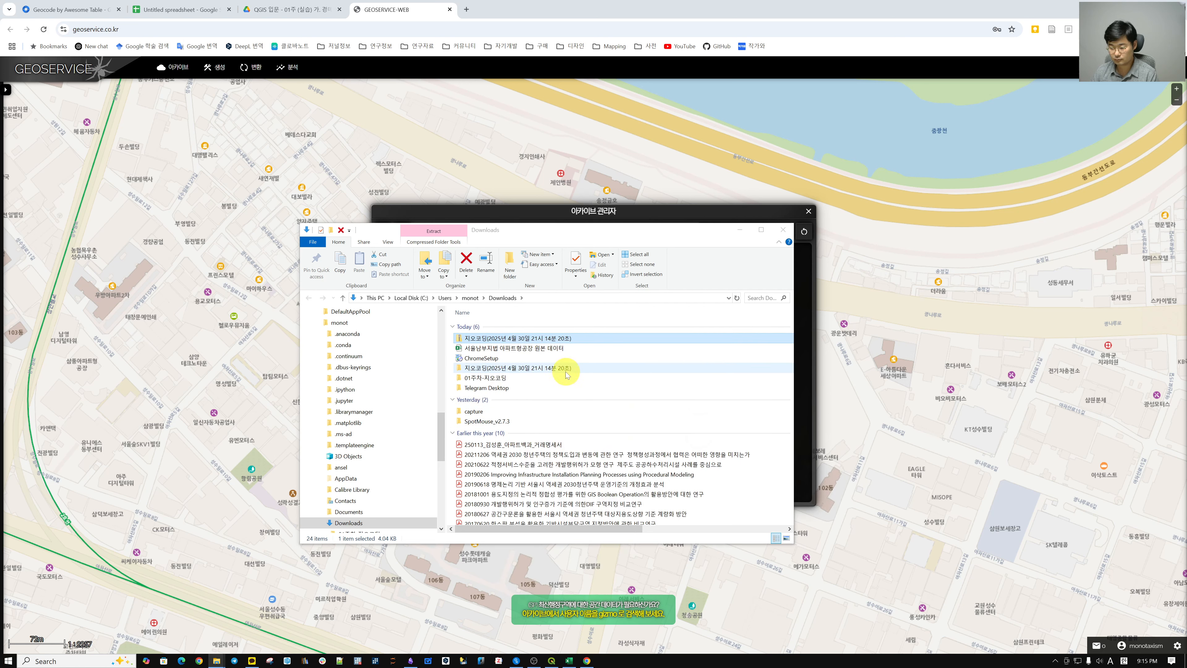
double_click(566, 369)
drag(565, 407, 460, 322)
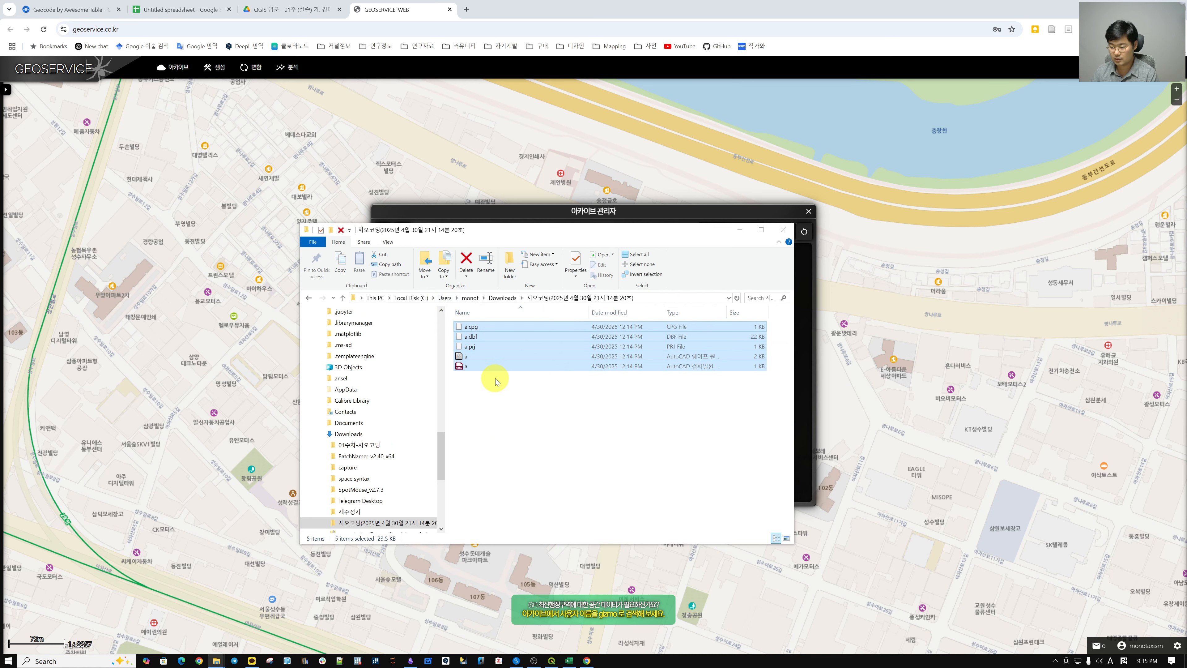
drag(643, 234, 408, 220)
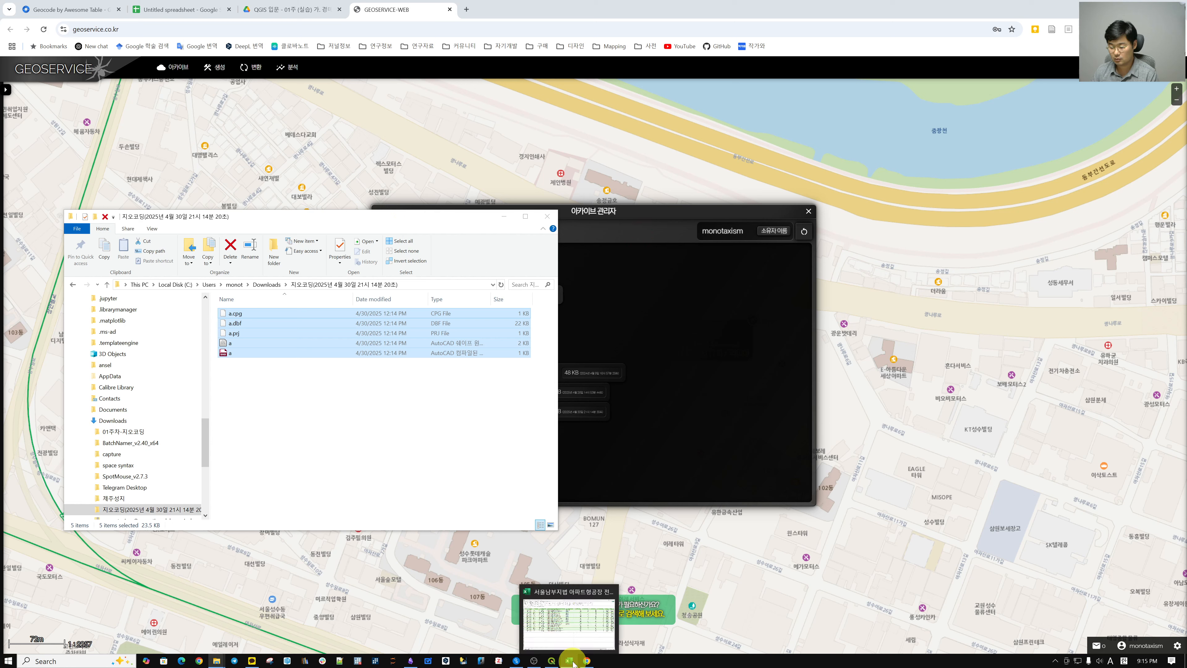
Step: Switch to QGIS, then expand and refresh the 01주차-지오코딩 favorite folder in the Browser
click(552, 661)
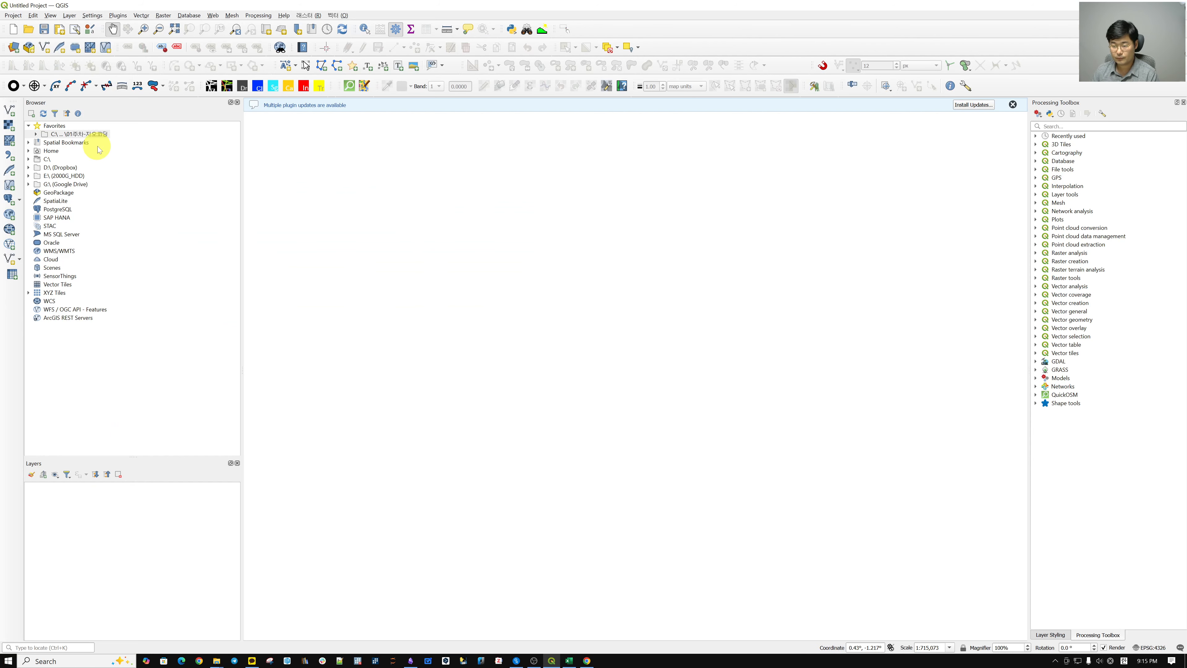
click(63, 134)
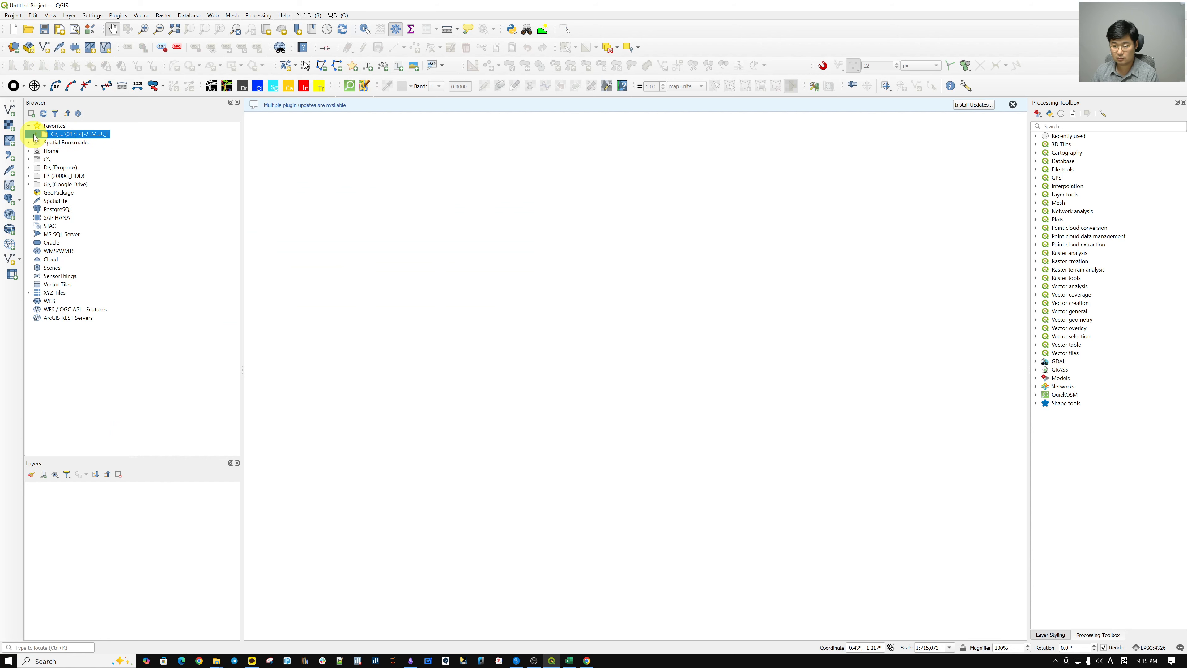
click(35, 135)
right_click(84, 136)
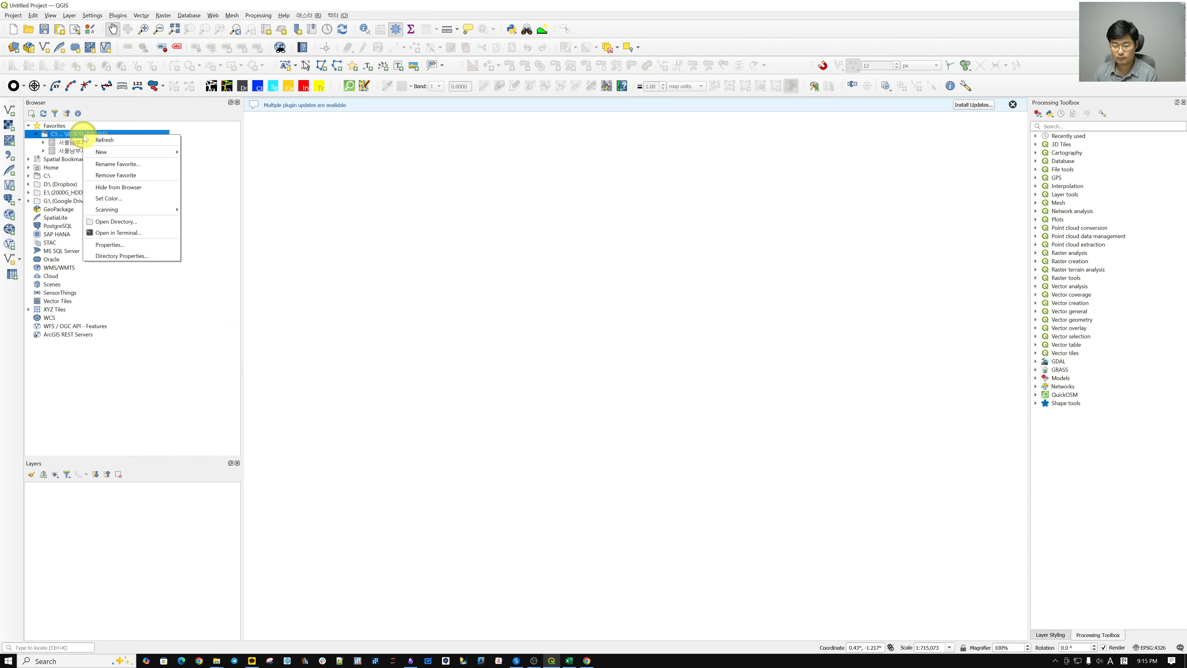
click(120, 141)
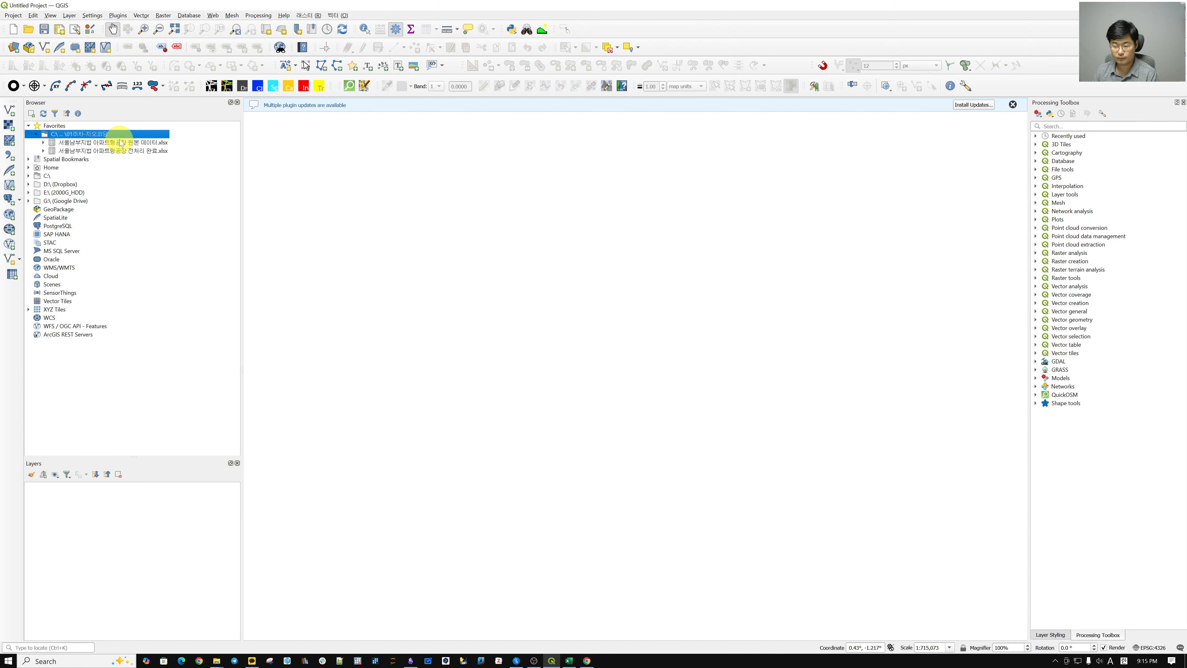
Step: Switch to File Explorer and move the extracted folder 지오코딩(2025년 4월 30일 21시 14분 20초) from Downloads into the 01주차-지오코딩 folder
click(218, 661)
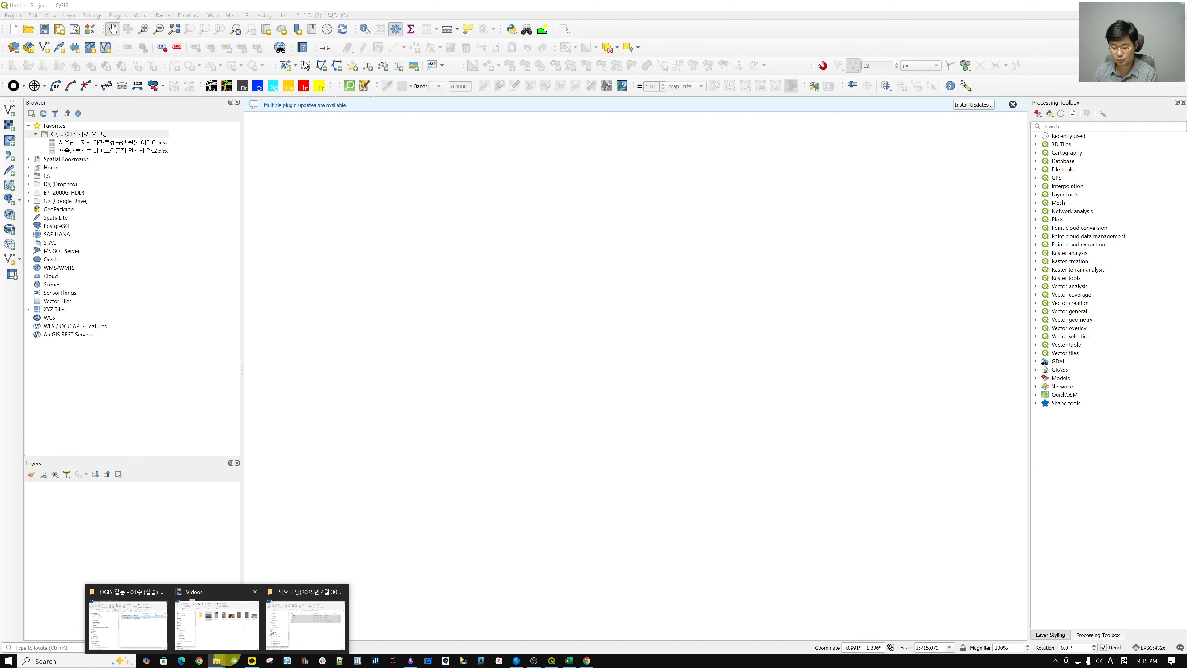
click(300, 621)
click(310, 379)
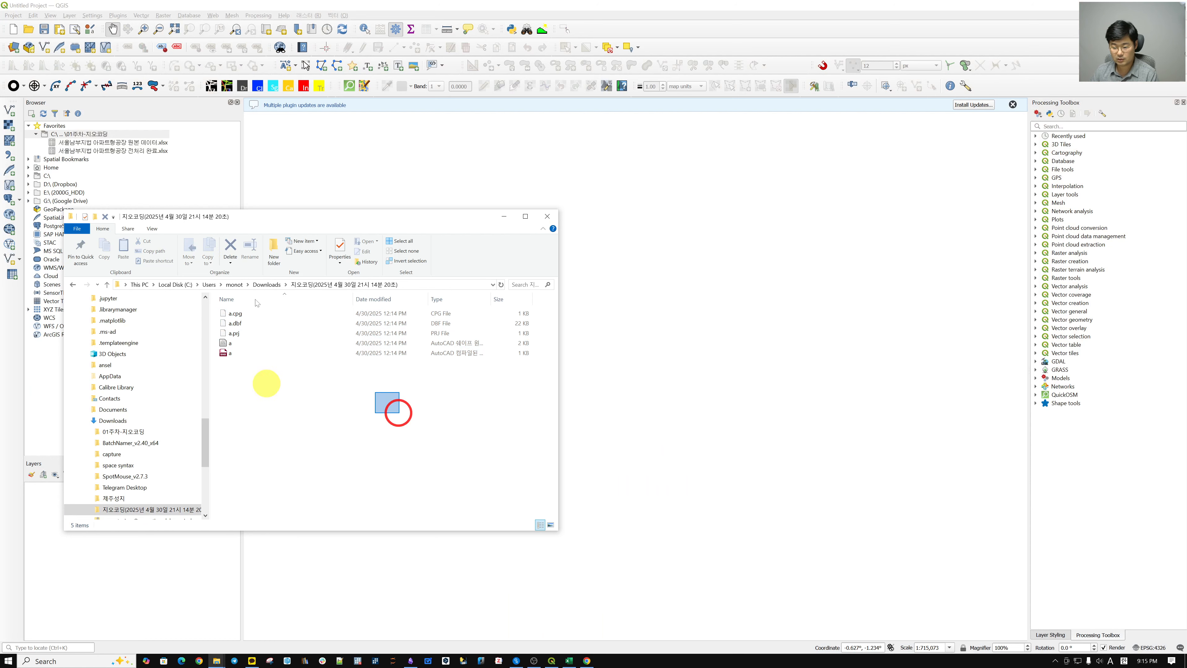
mouse_move(257, 303)
mouse_down()
mouse_move(204, 258)
mouse_move(273, 292)
mouse_up()
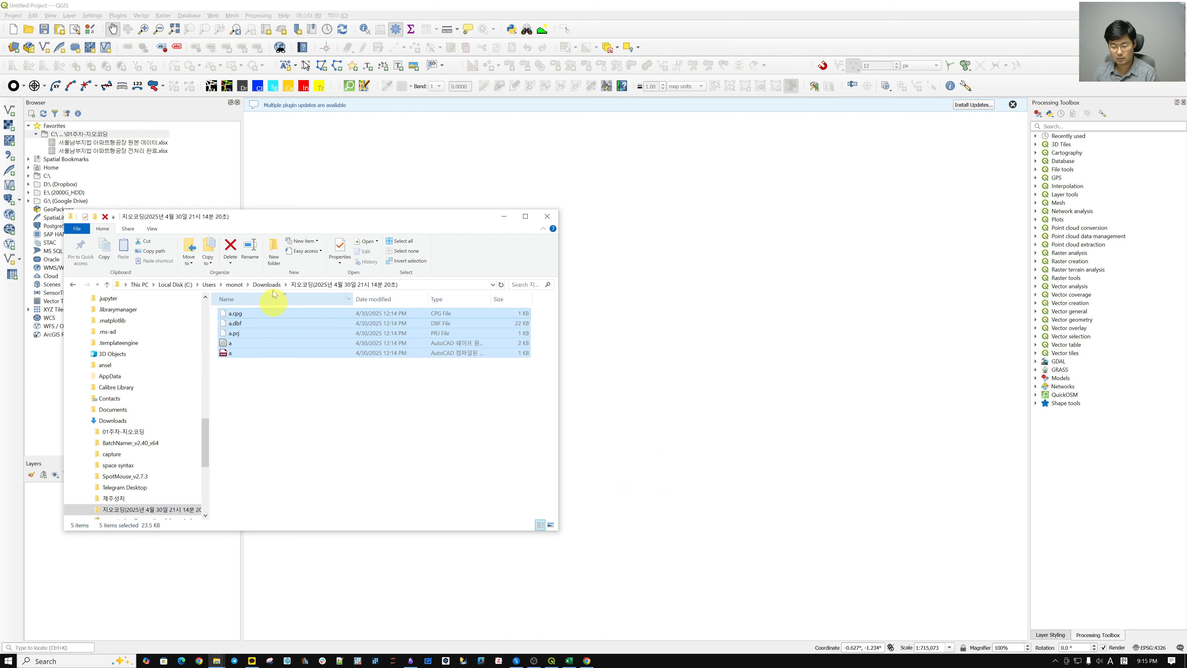
click(268, 285)
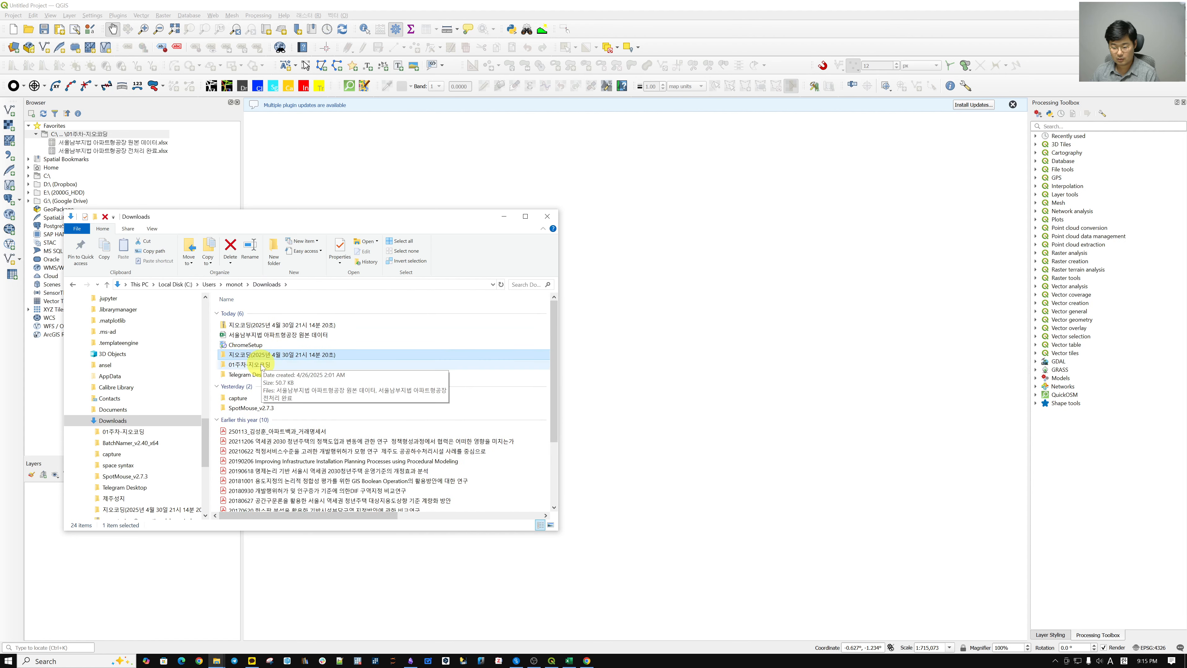
click(268, 364)
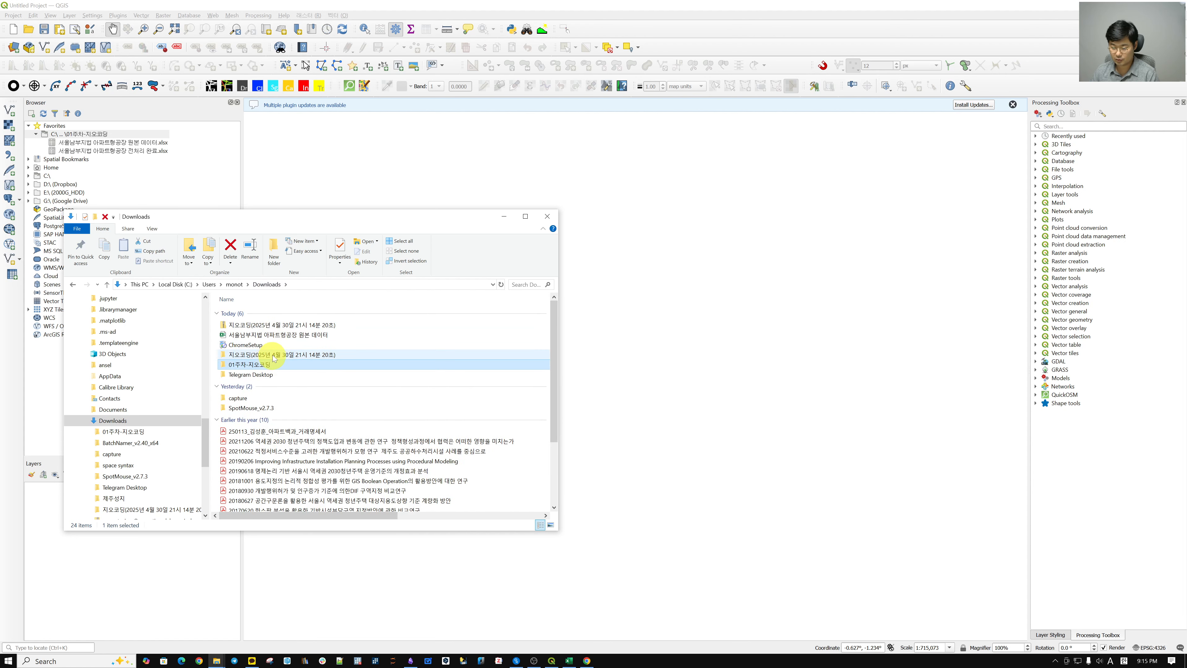
drag(277, 355, 265, 367)
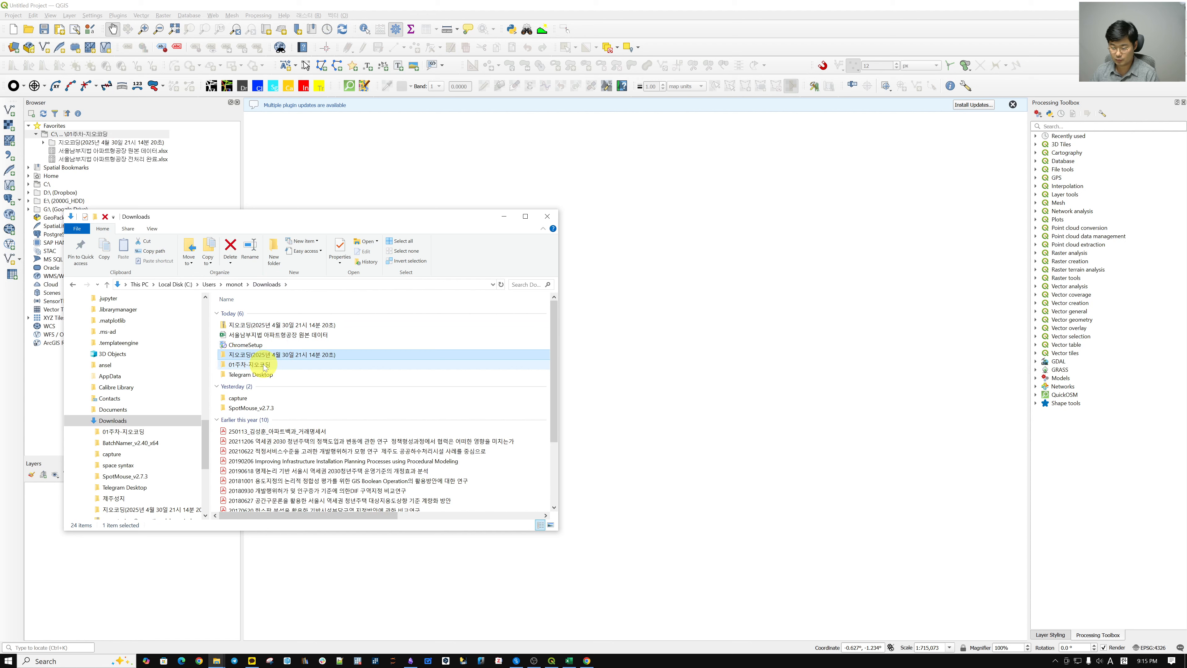
Step: In QGIS, add a.shp from the moved geocoding folder as a map layer and dismiss the plugin update notice
click(132, 134)
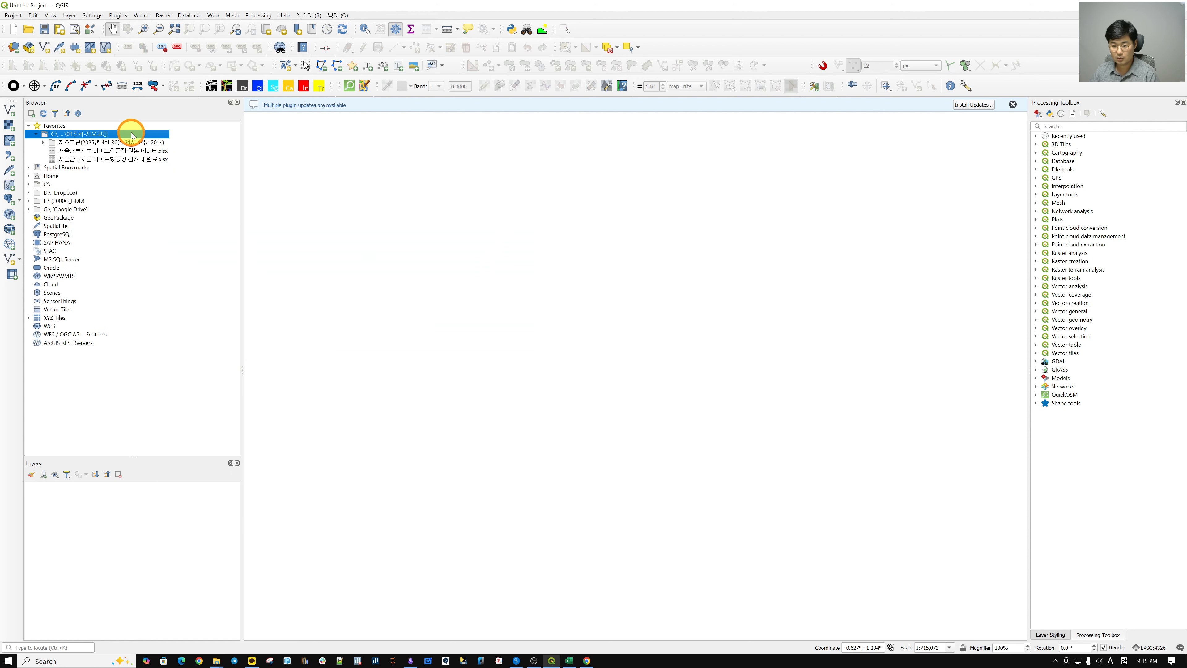
click(106, 141)
click(43, 143)
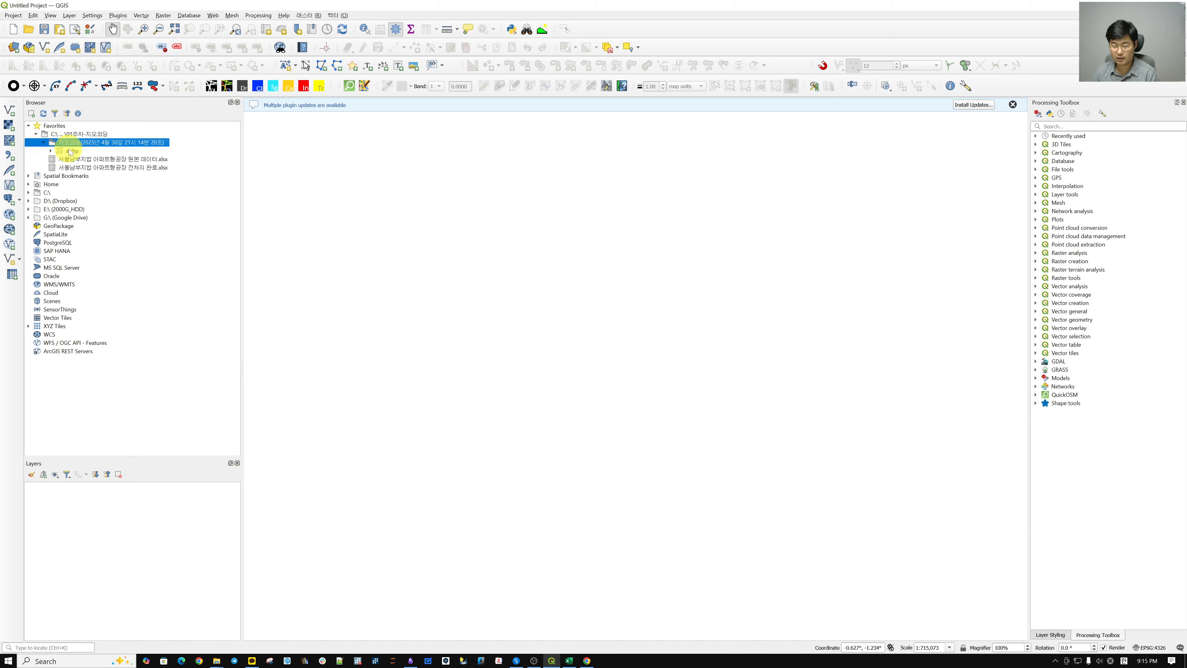
click(73, 152)
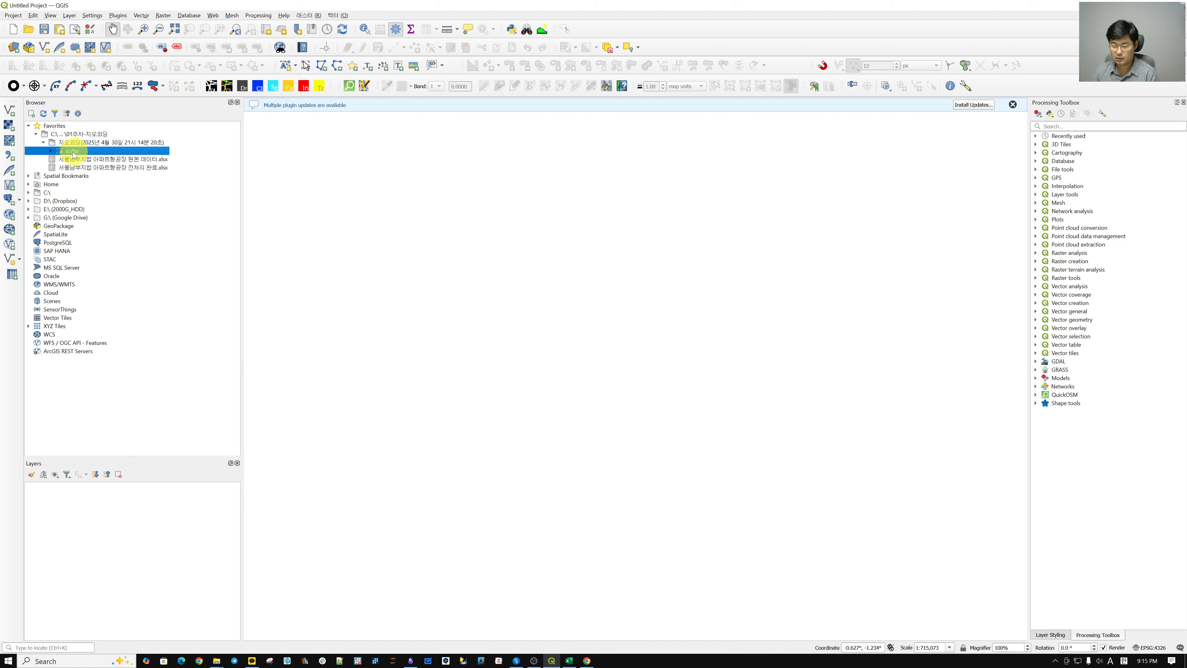
drag(73, 153, 132, 545)
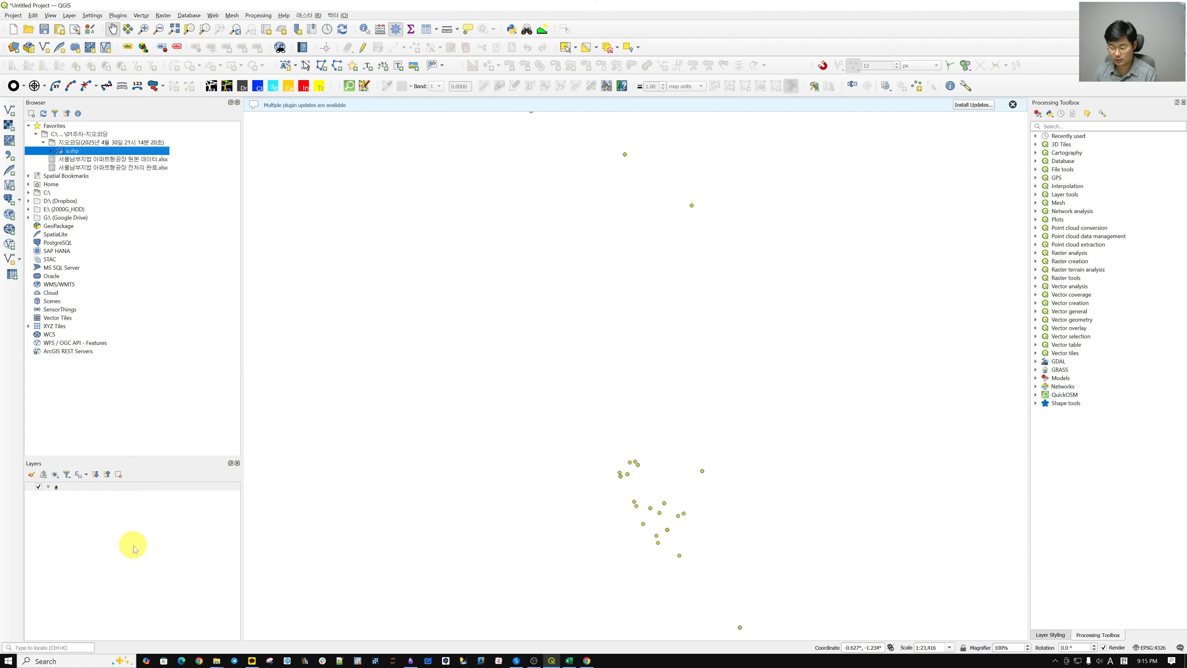
click(1013, 104)
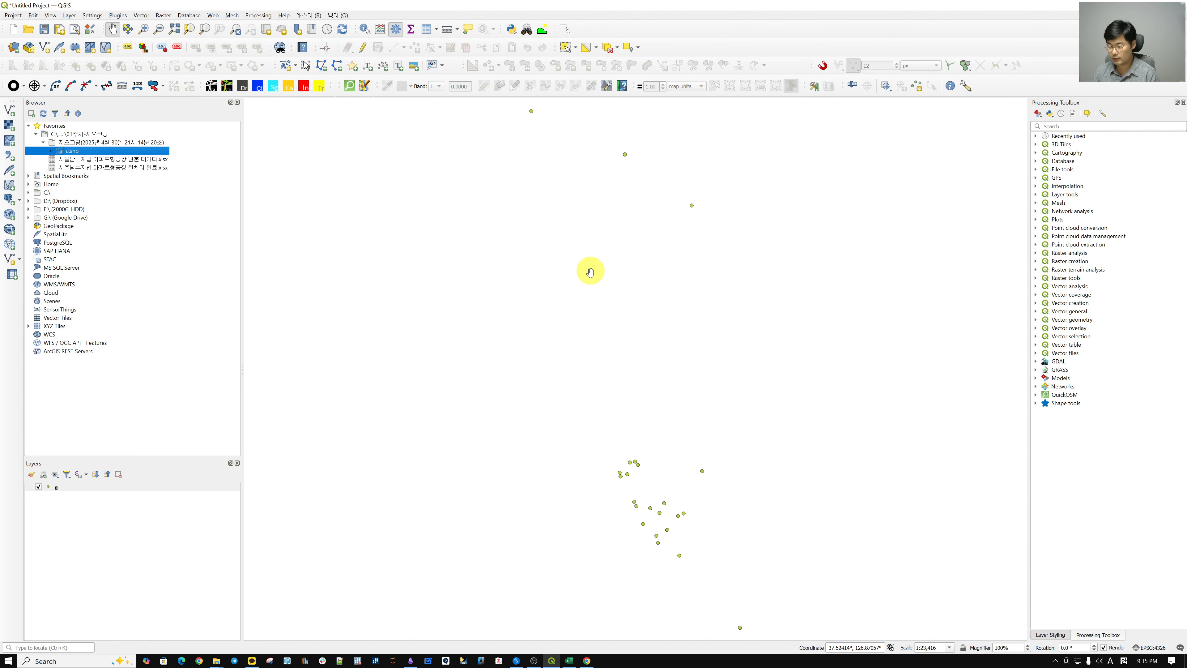
click(39, 488)
click(78, 513)
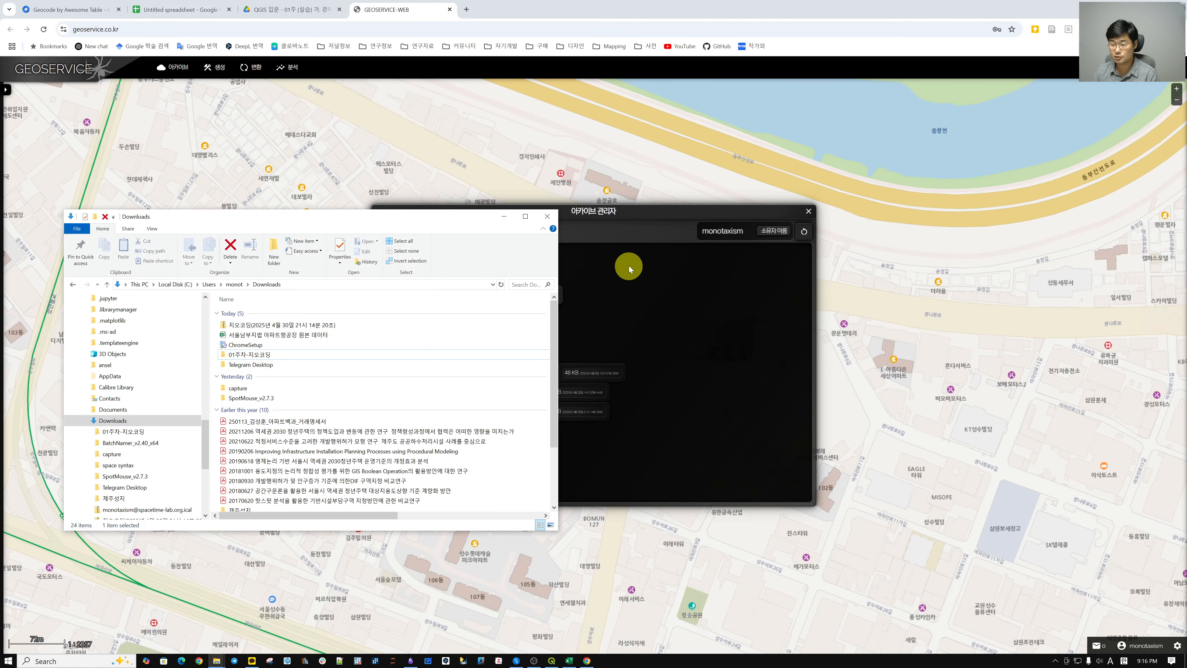
Step: Bring up the blank Google spreadsheet in Chrome, and copy the whole auction table A1:R41 from sheet 테이블 4 in Excel
click(533, 5)
click(212, 10)
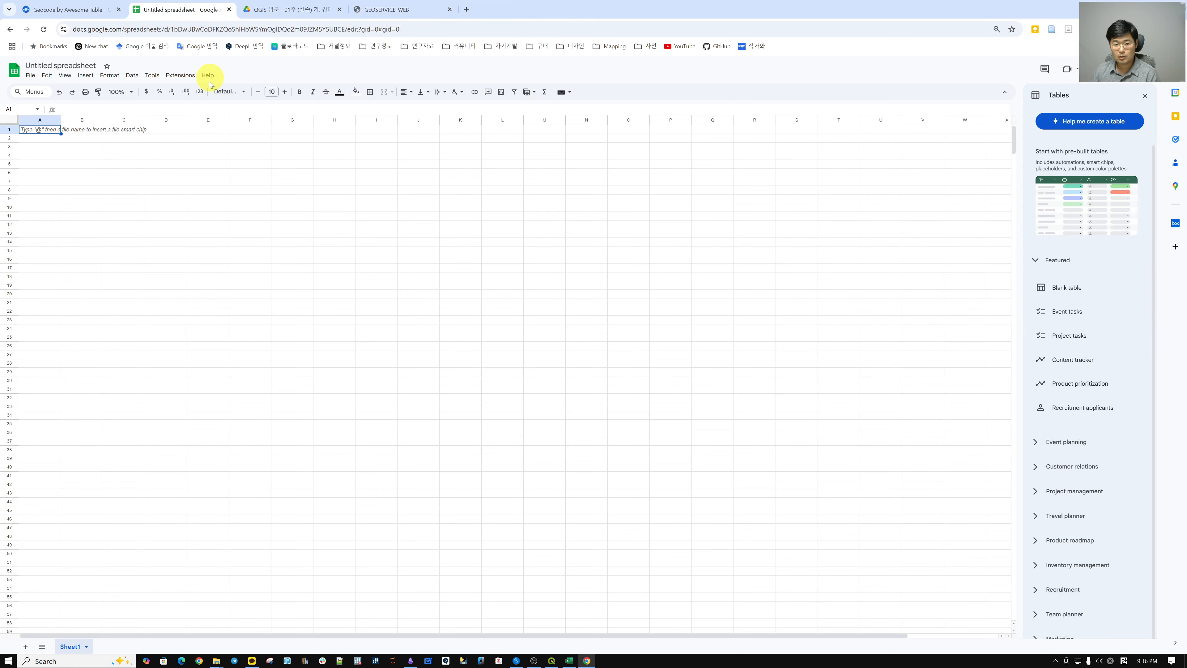
click(569, 660)
click(163, 212)
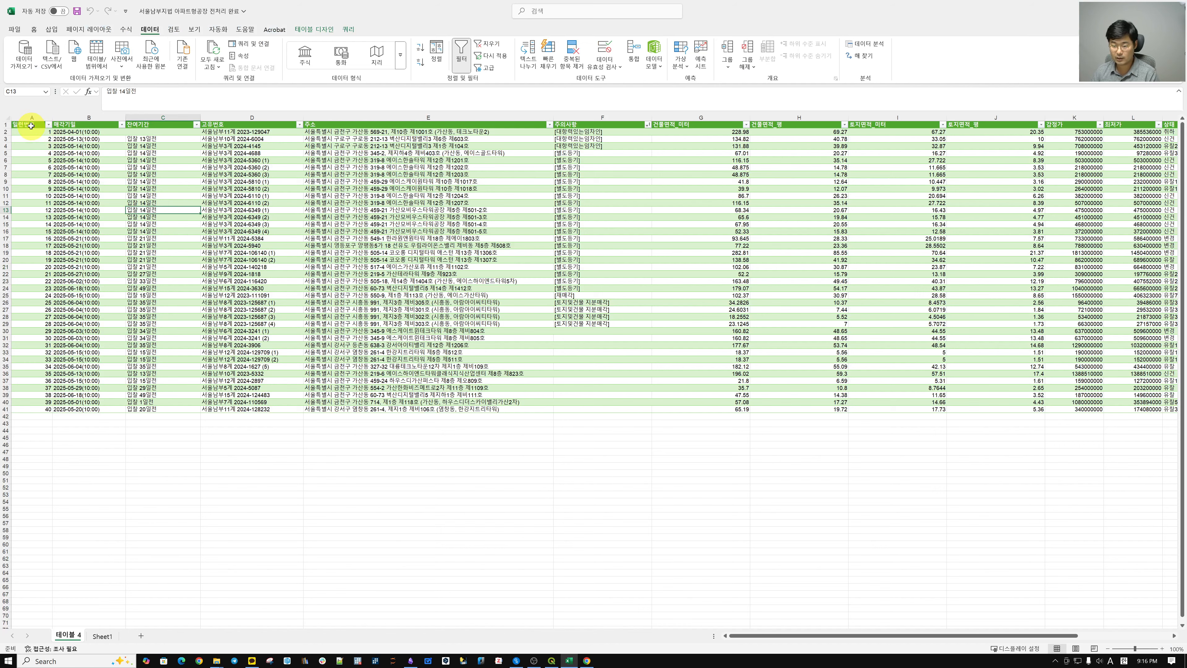
drag(31, 124, 883, 413)
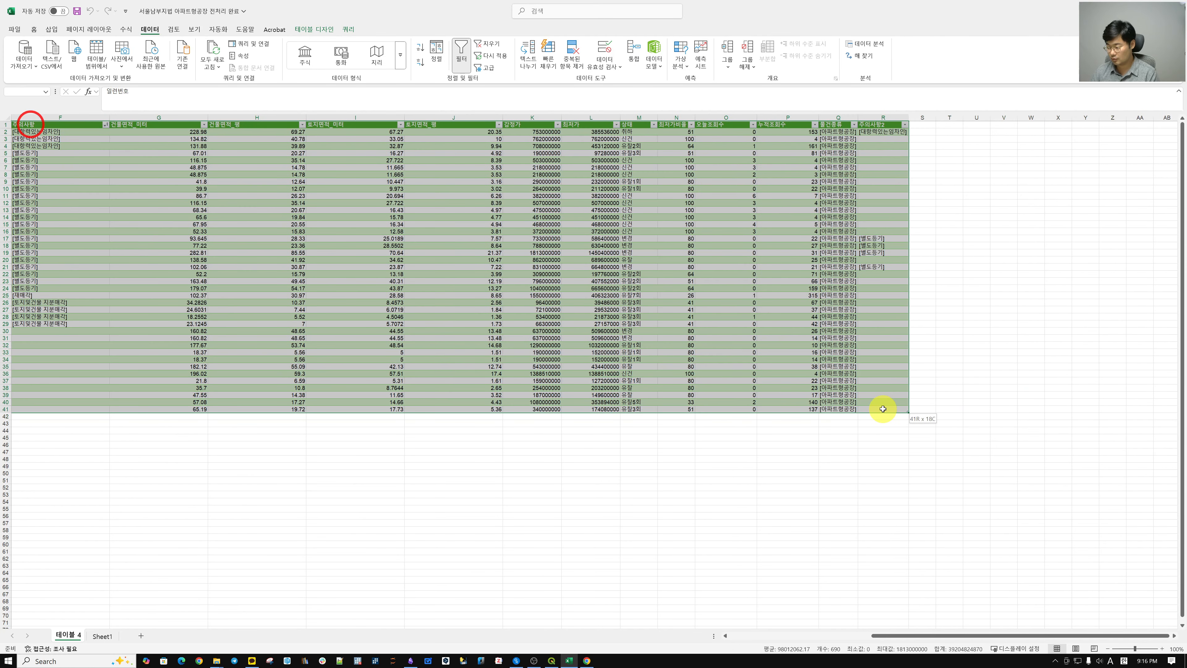
right_click(807, 300)
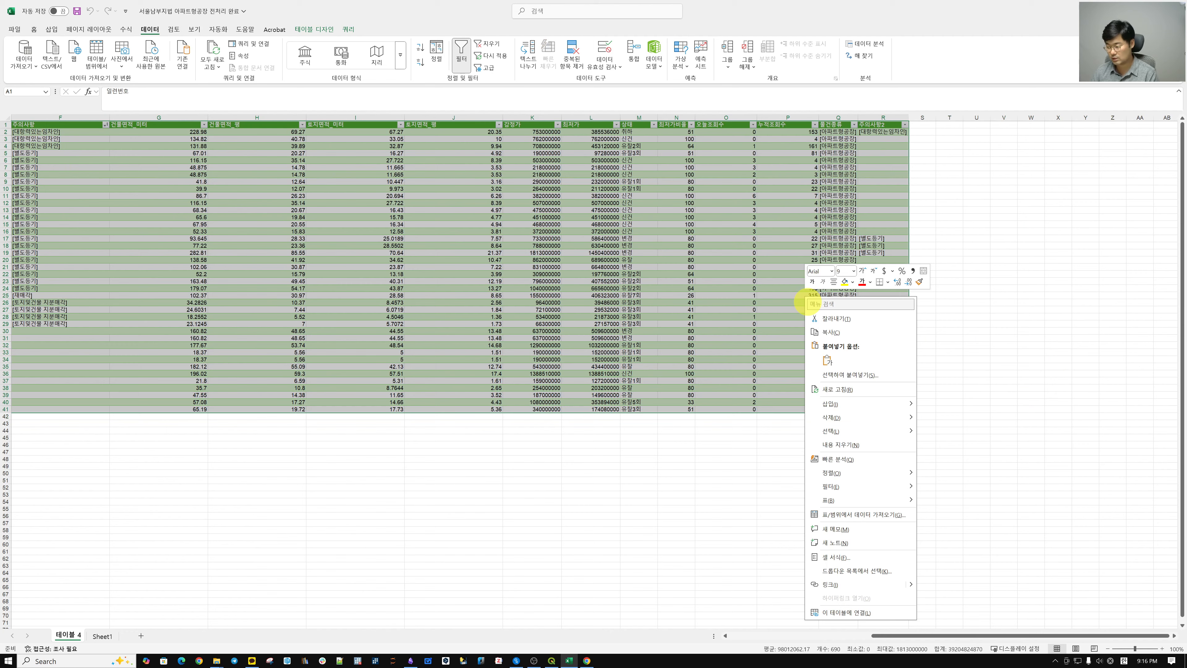
click(837, 333)
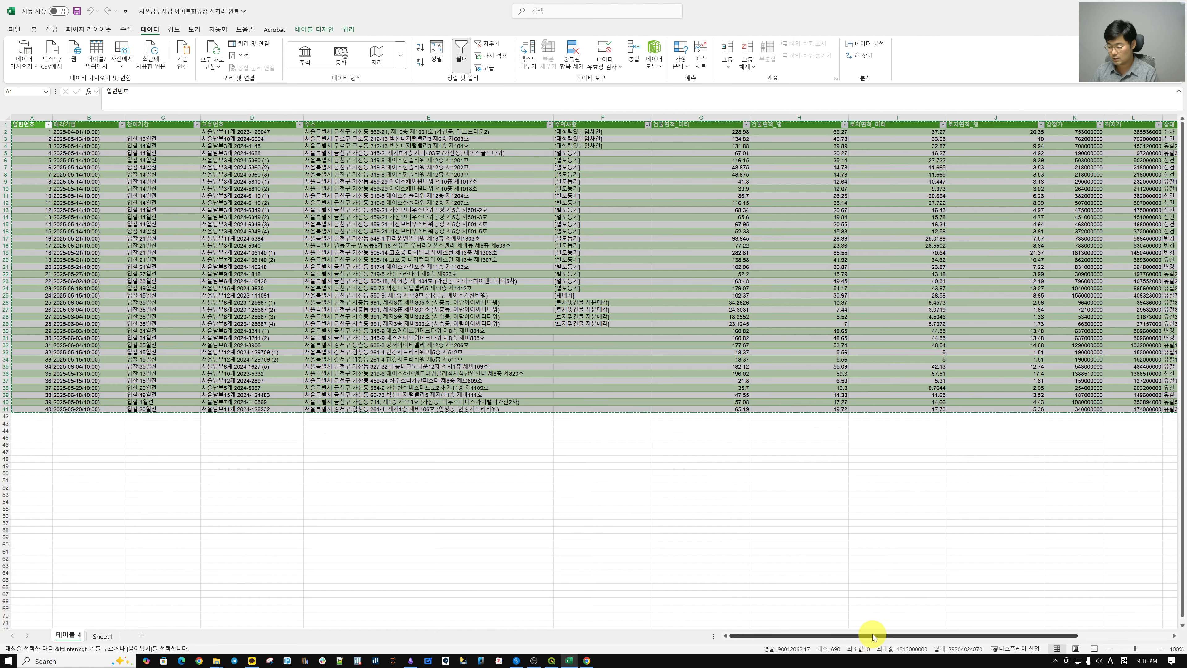
drag(873, 635, 790, 637)
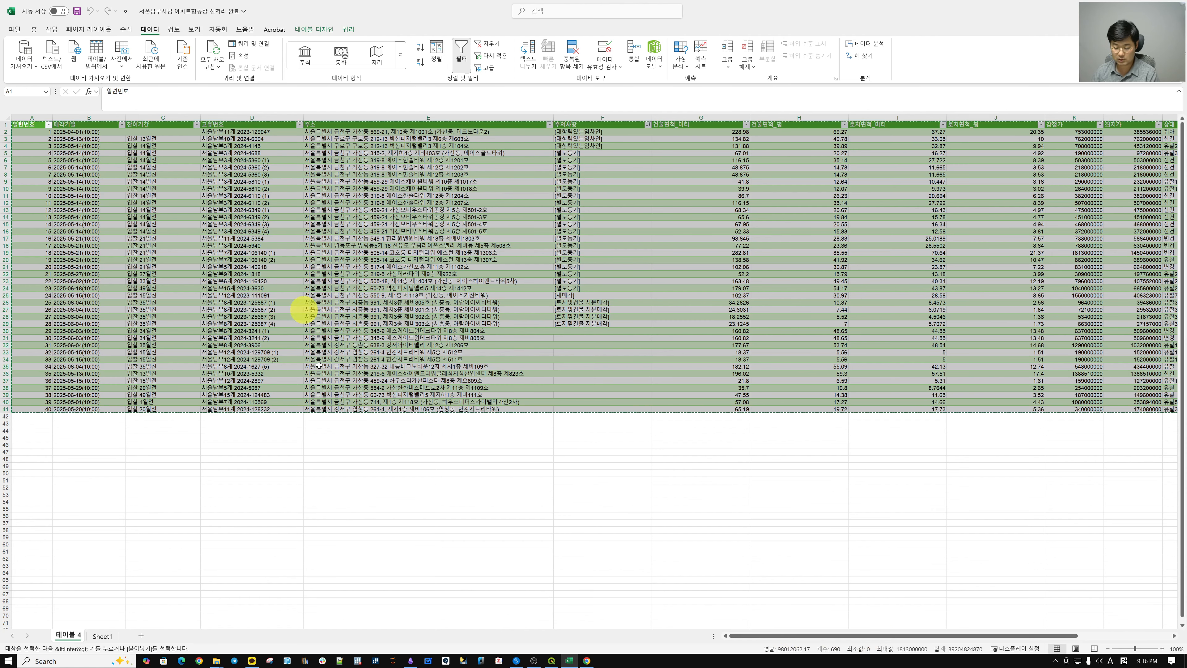
Step: Switch to Chrome and paste the copied auction table into the blank Google spreadsheet starting at cell A1
click(569, 661)
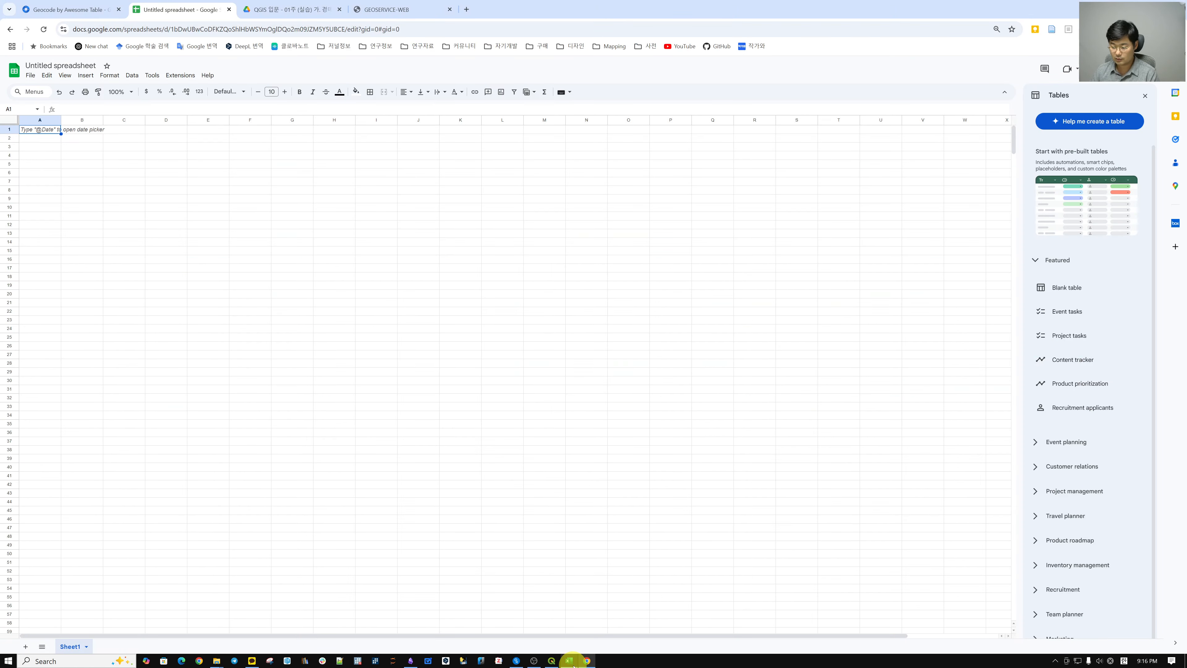
click(291, 276)
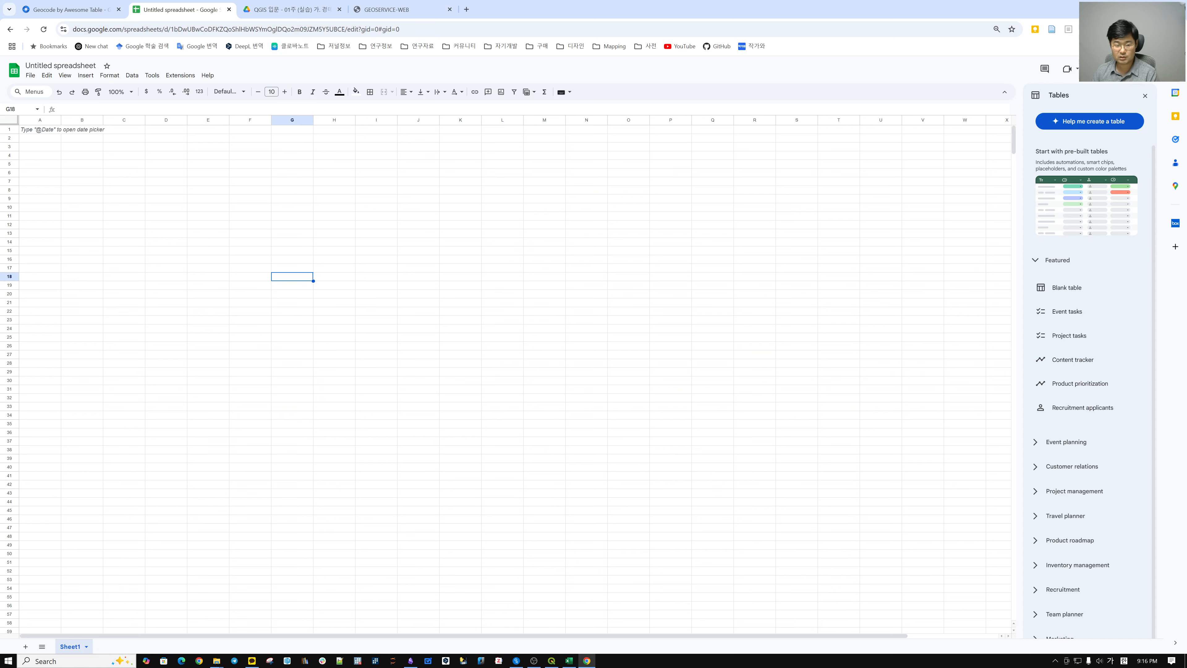
click(82, 183)
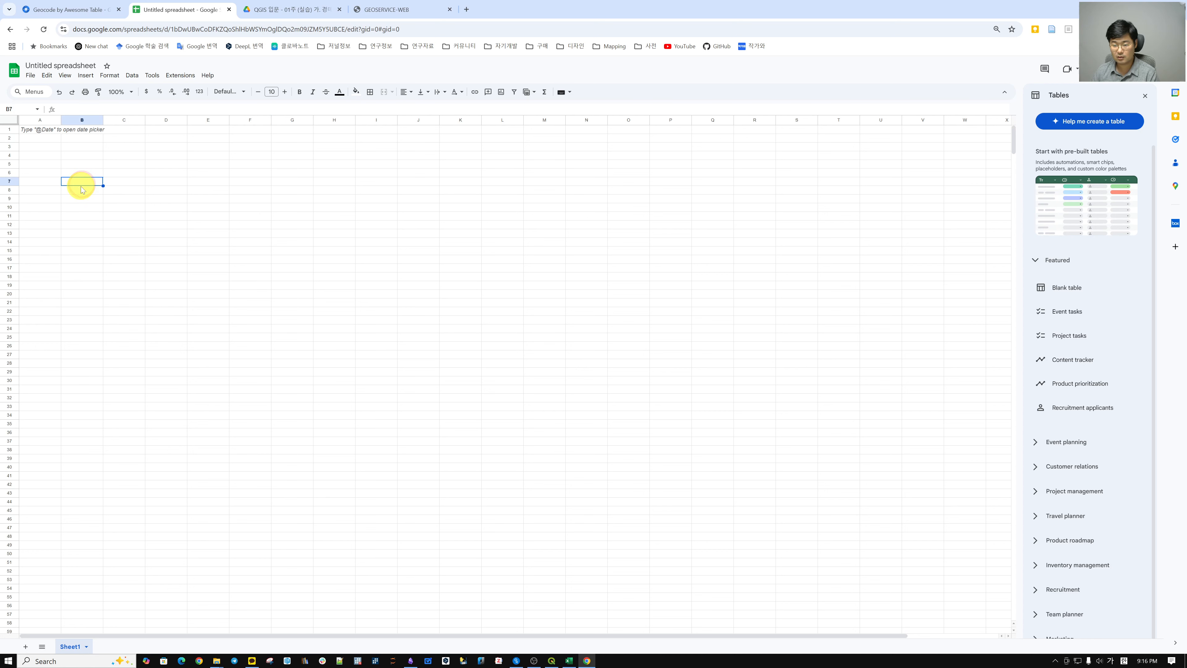
click(34, 131)
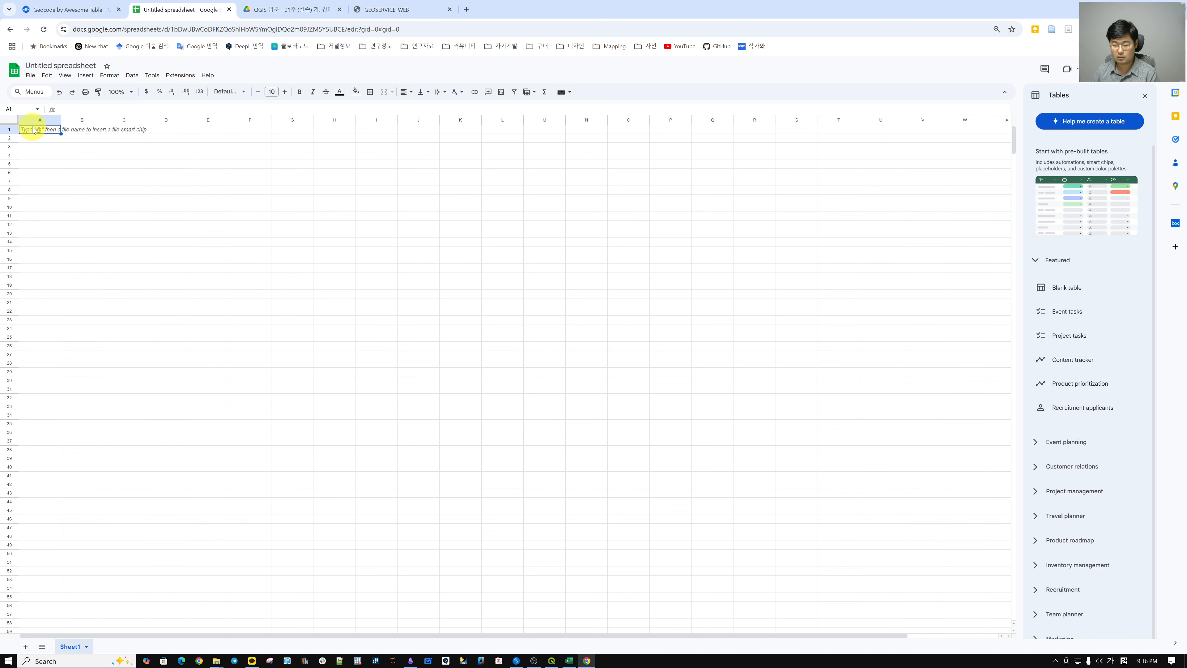
right_click(33, 130)
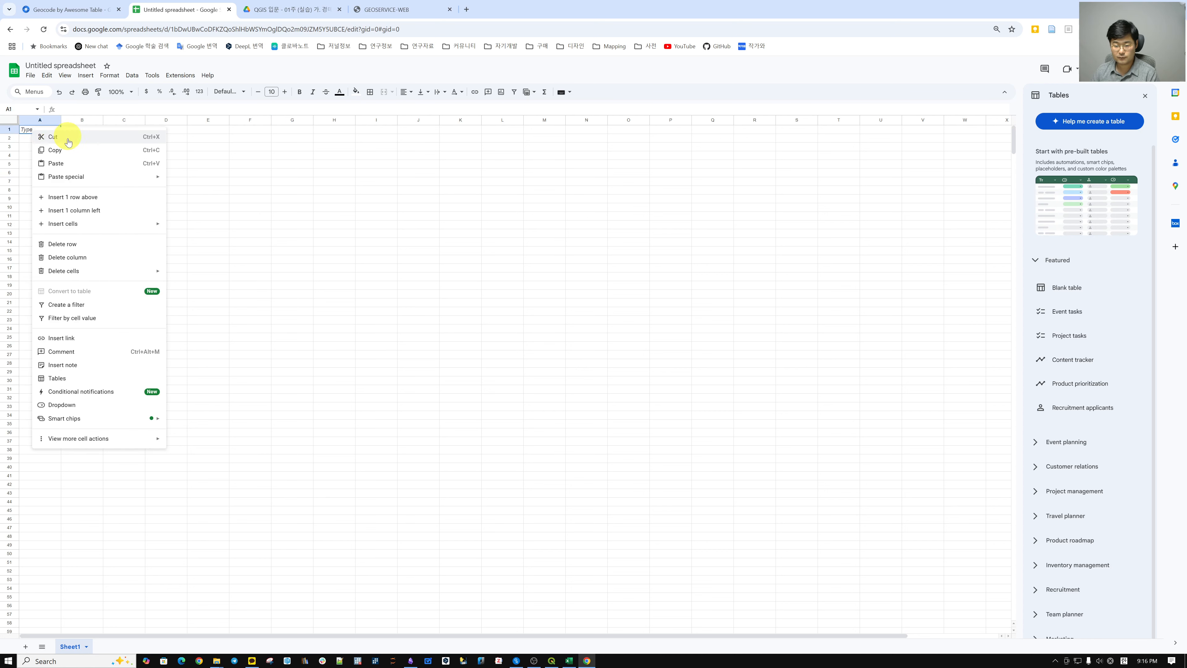
click(75, 163)
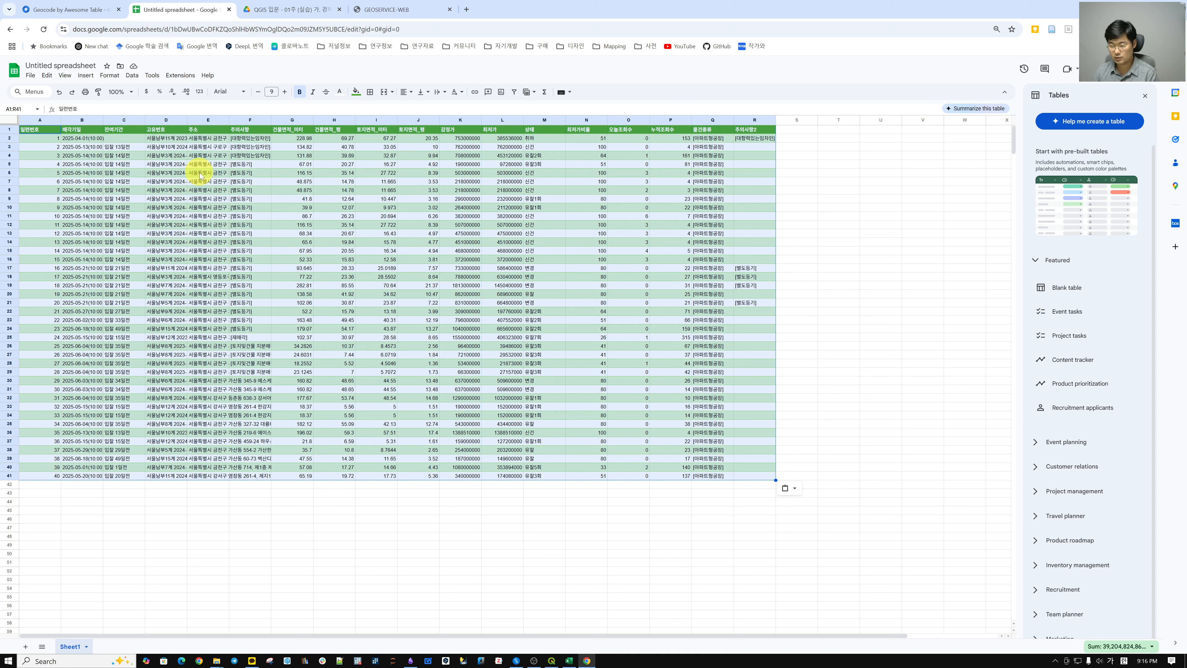
Step: Clear the selection of the pasted table and close the pre-built Tables sidebar
key(ctrl+c)
click(31, 132)
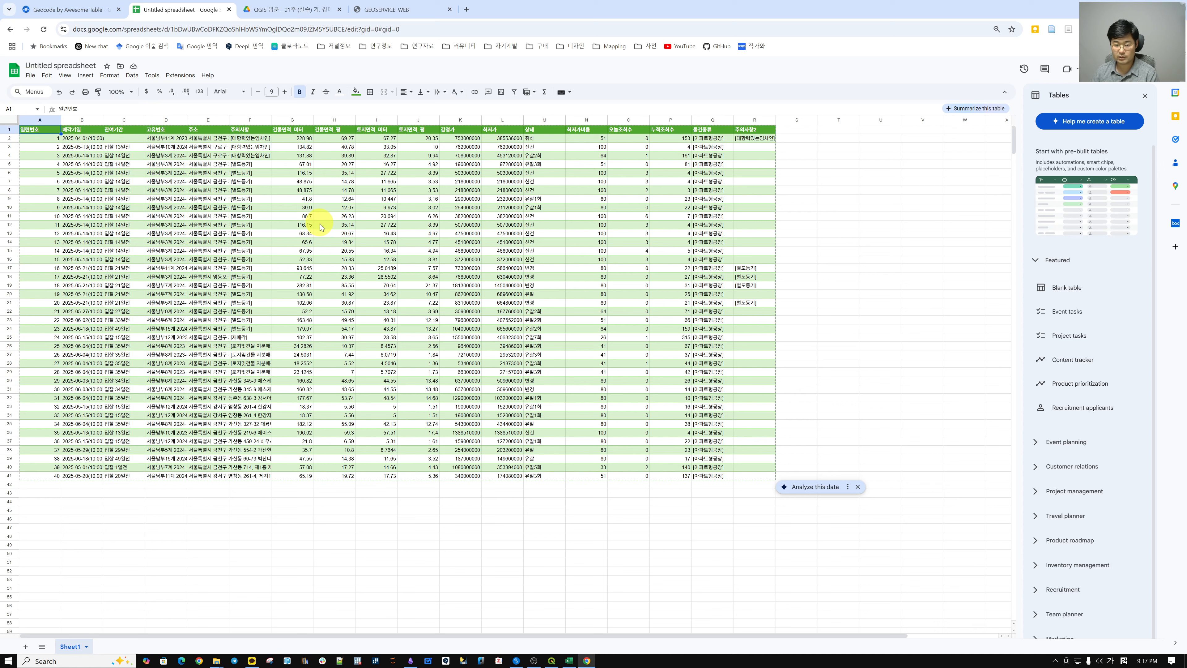
click(220, 189)
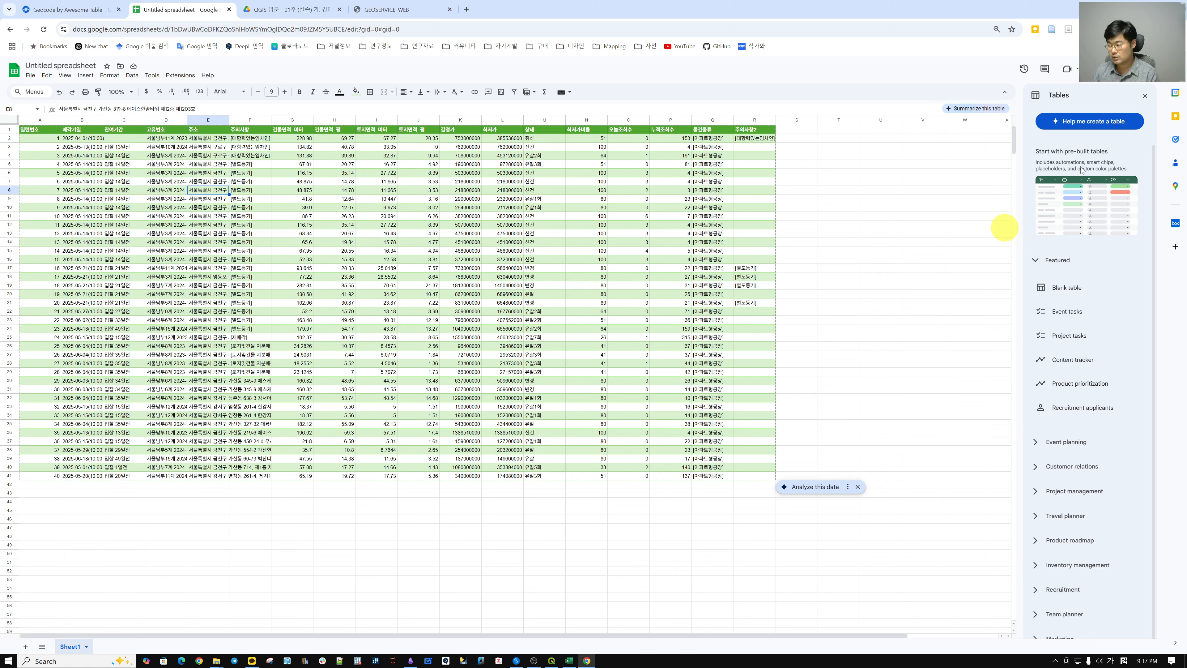
click(1146, 97)
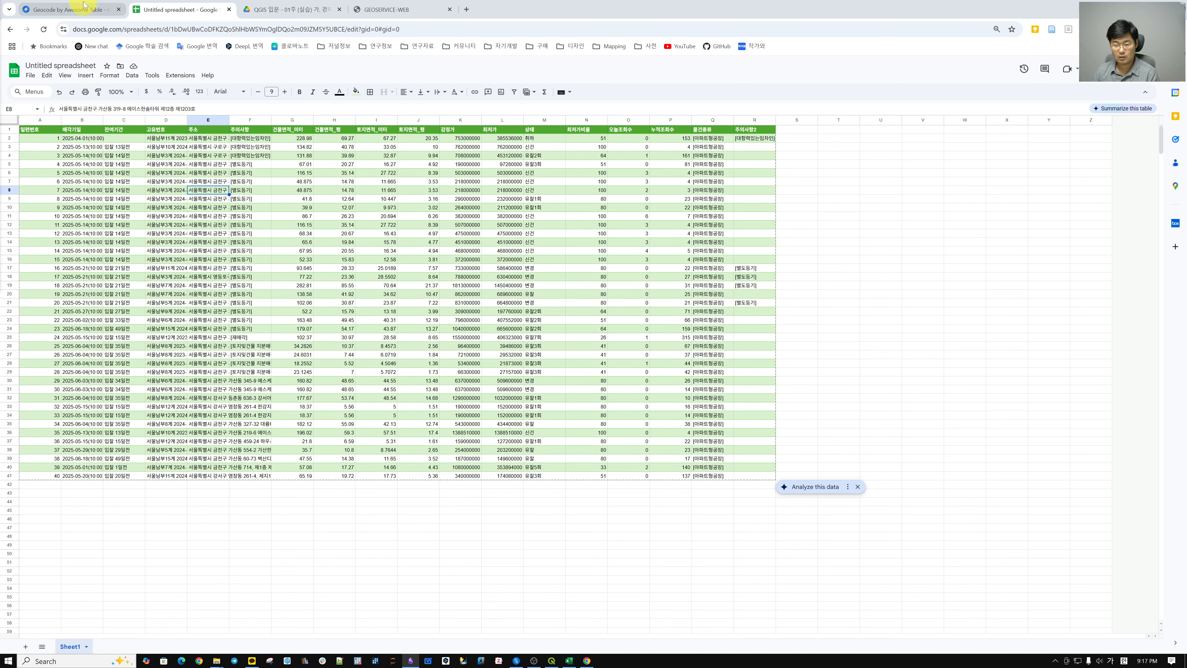
Step: Review the Geocode by Awesome Table listing in Google Workspace Marketplace and return to the spreadsheet
click(78, 9)
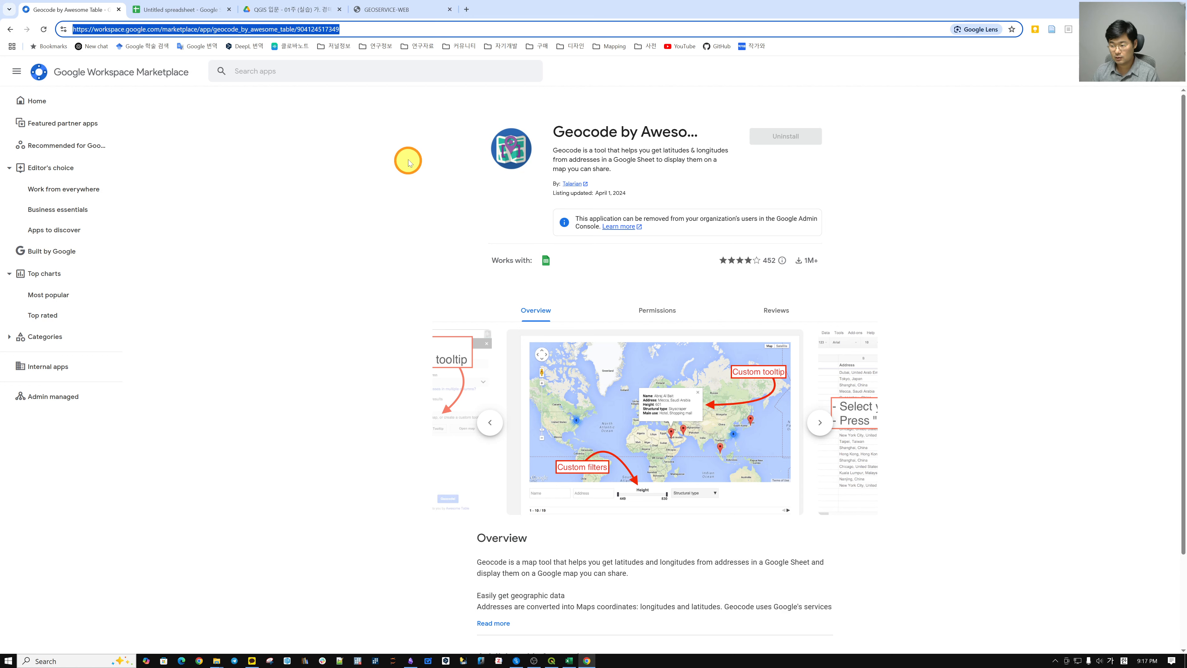
click(405, 160)
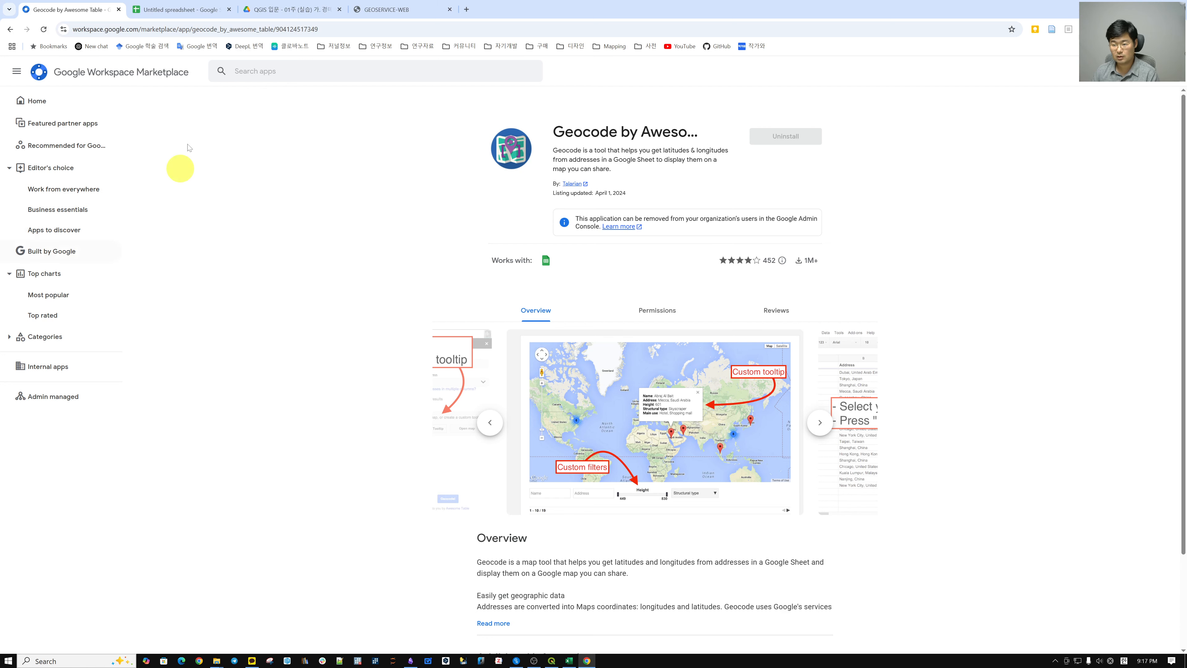
click(162, 16)
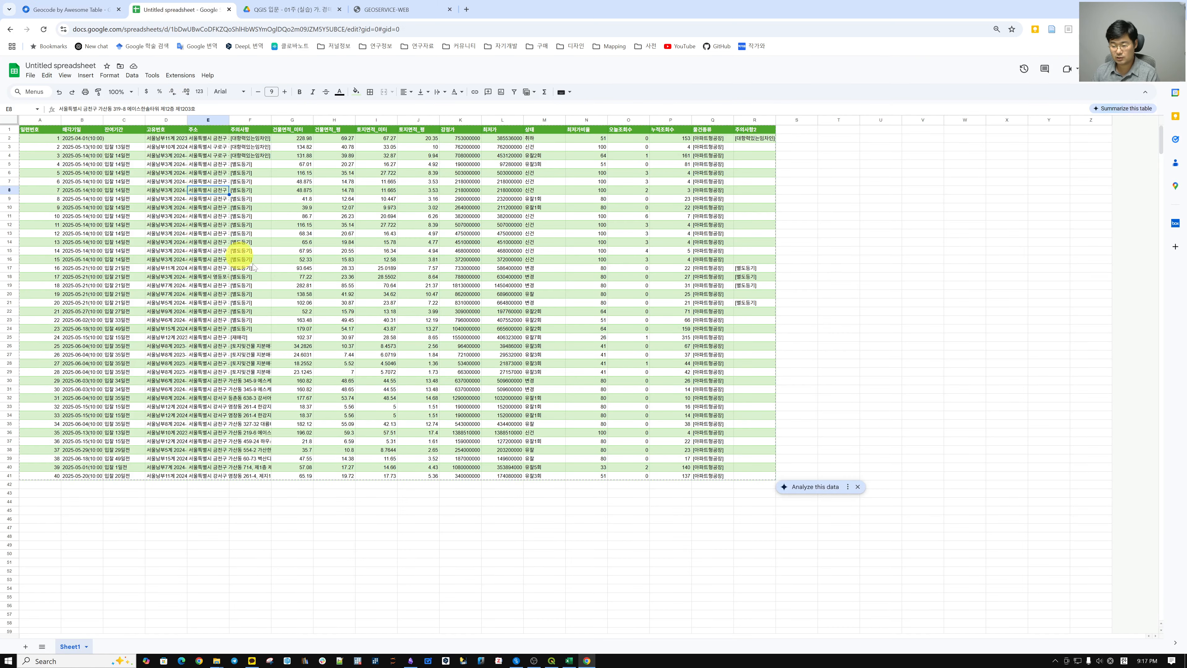
Step: Start geocoding with the Geocode by Awesome Table add-on and set 주소 as the address column
click(327, 267)
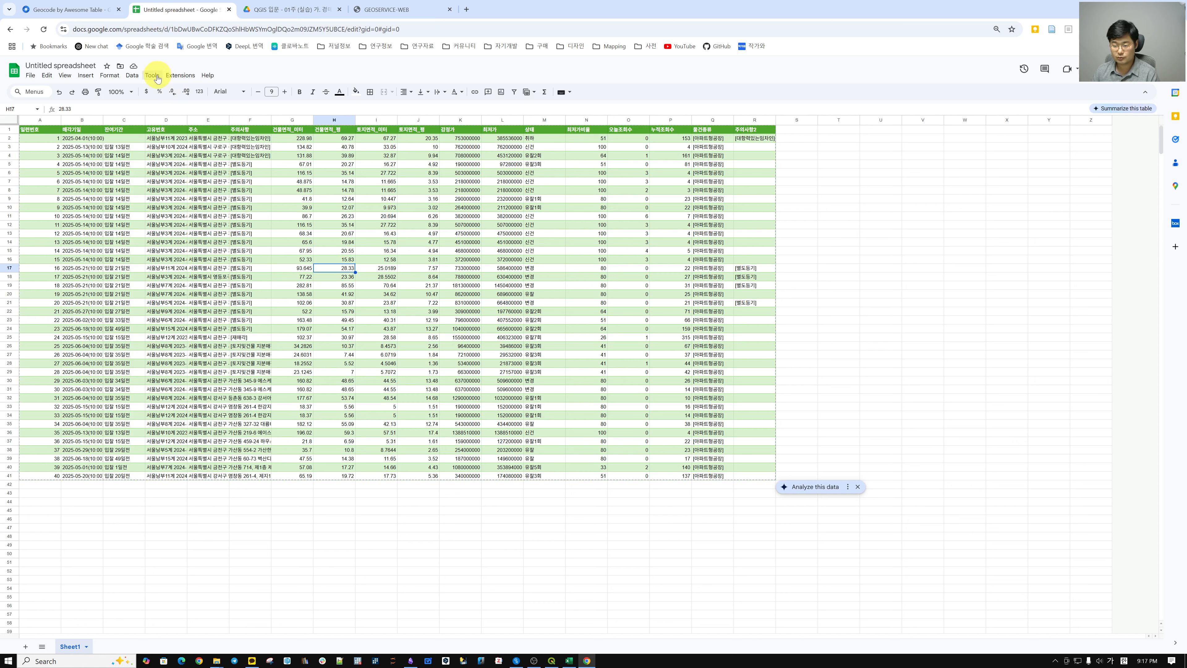
click(179, 77)
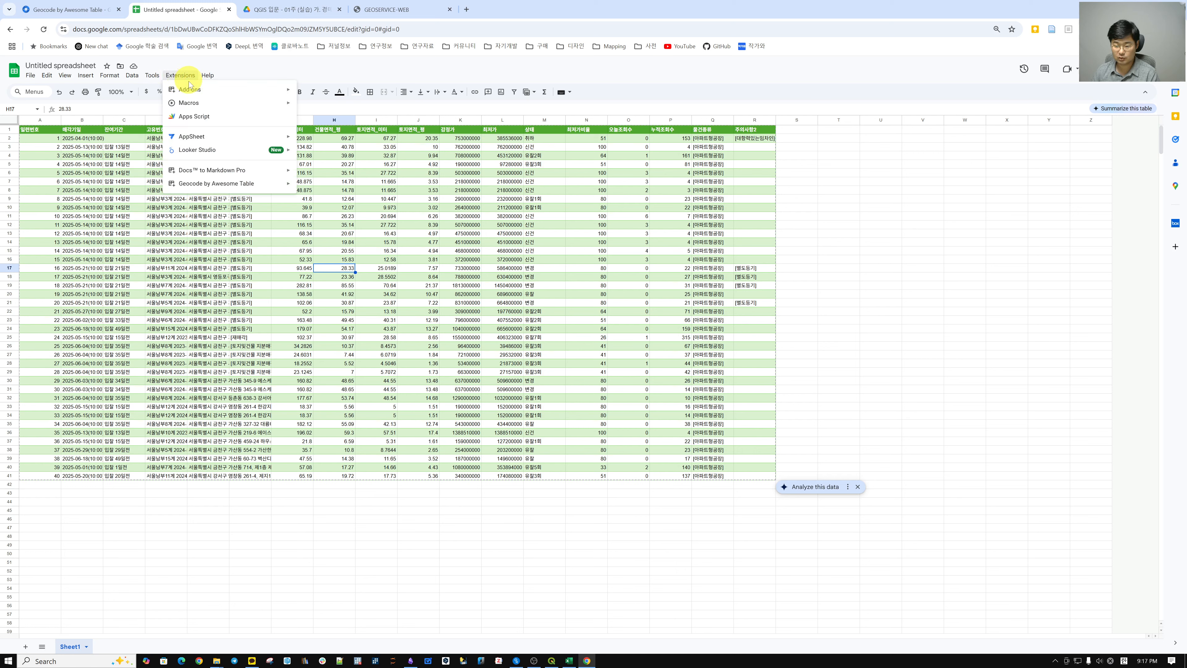
mouse_move(211, 182)
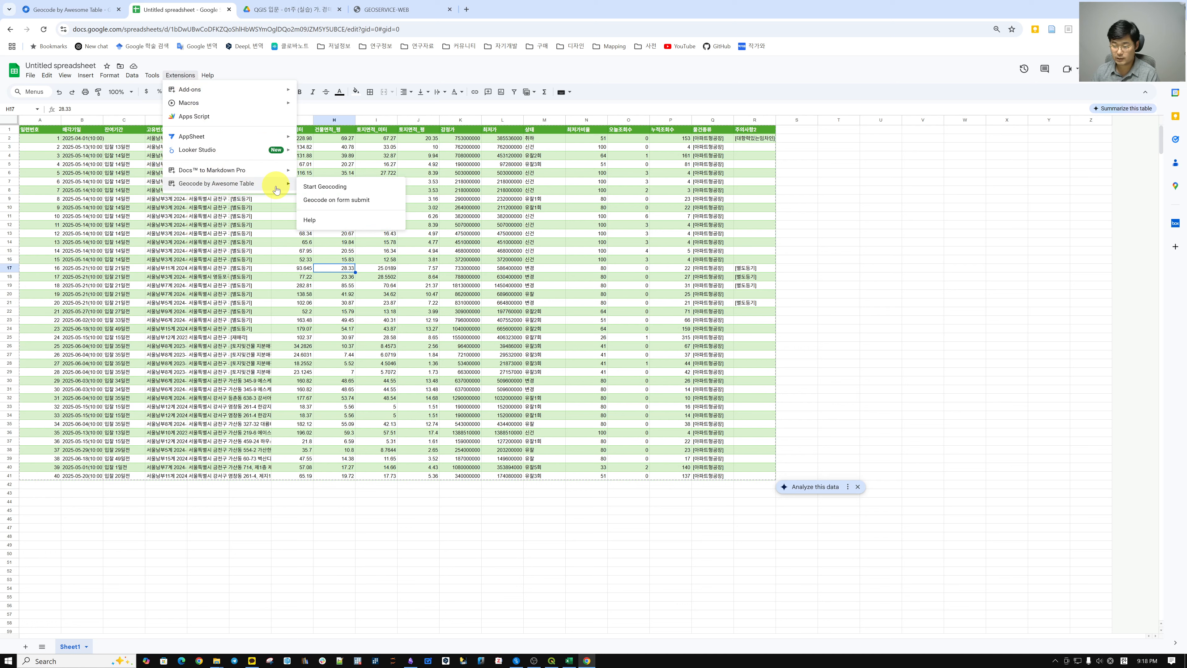
click(356, 188)
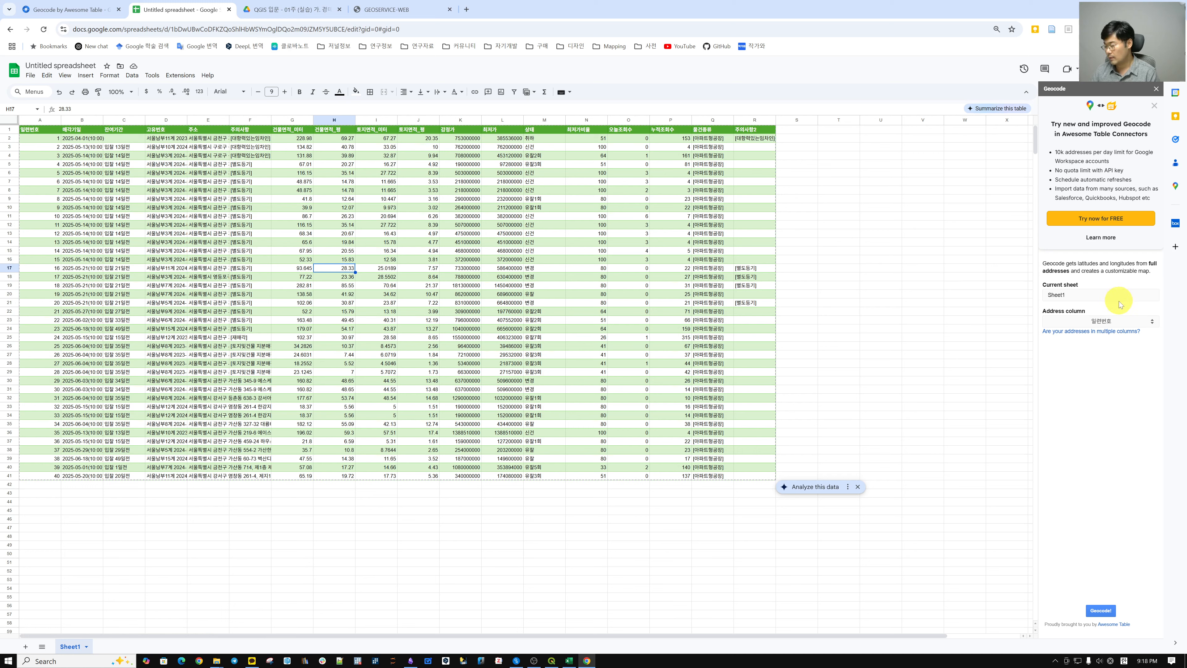
click(1120, 321)
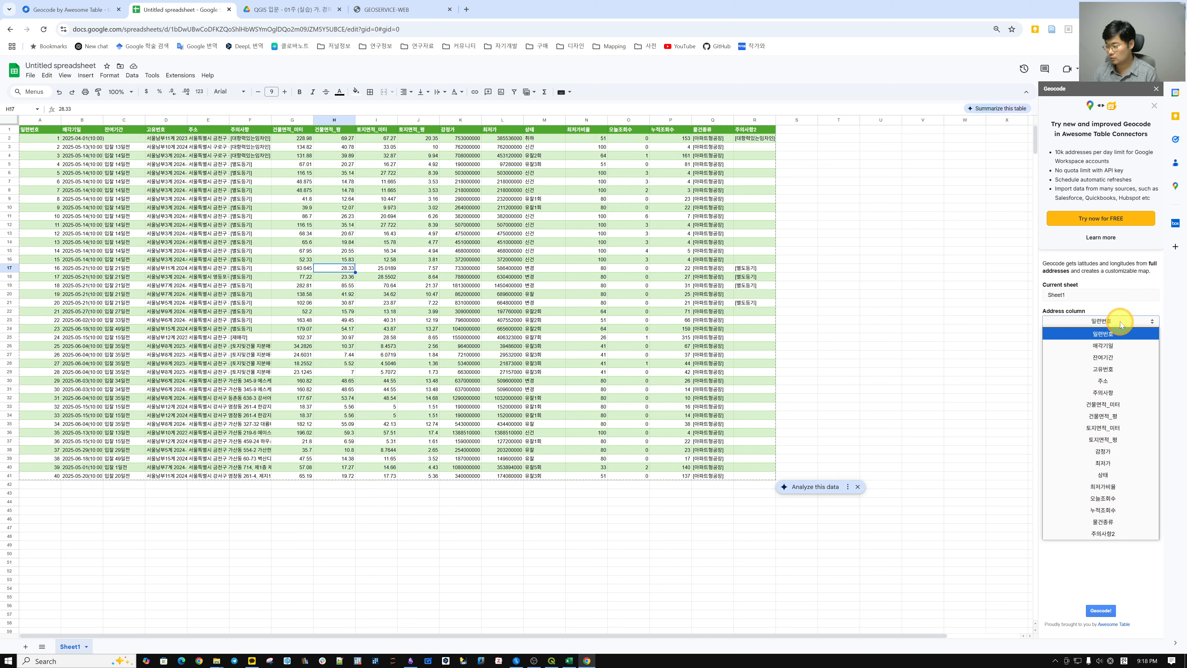
click(1121, 381)
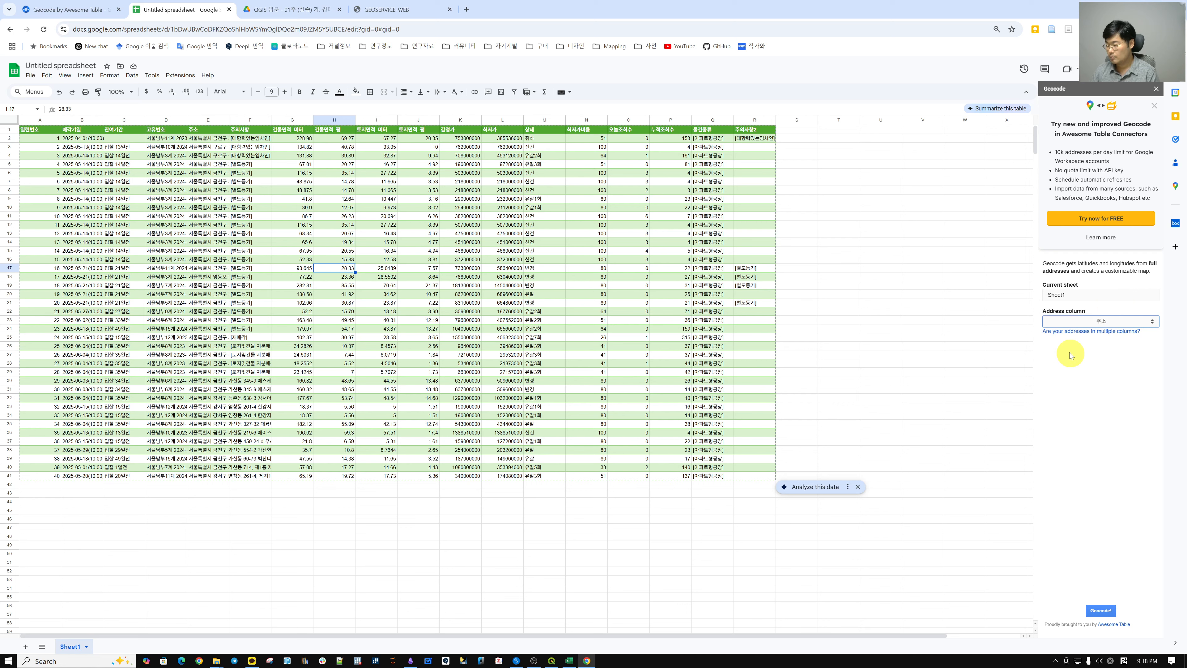
click(1118, 334)
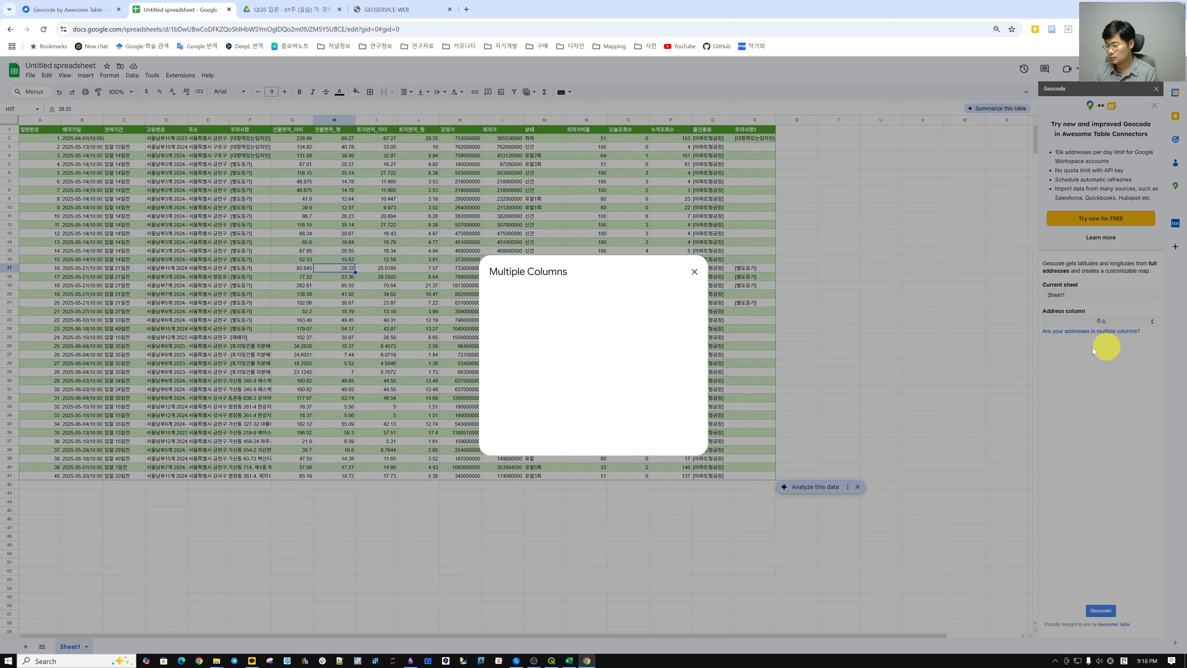
scroll(649, 339, down, 5)
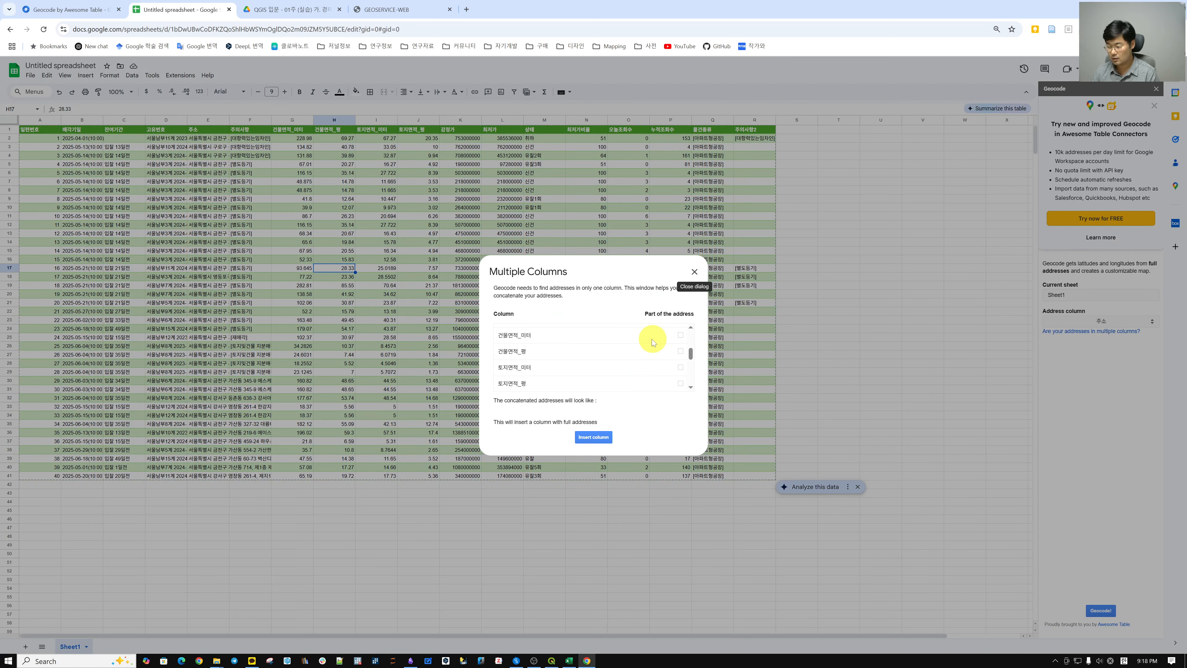
click(681, 351)
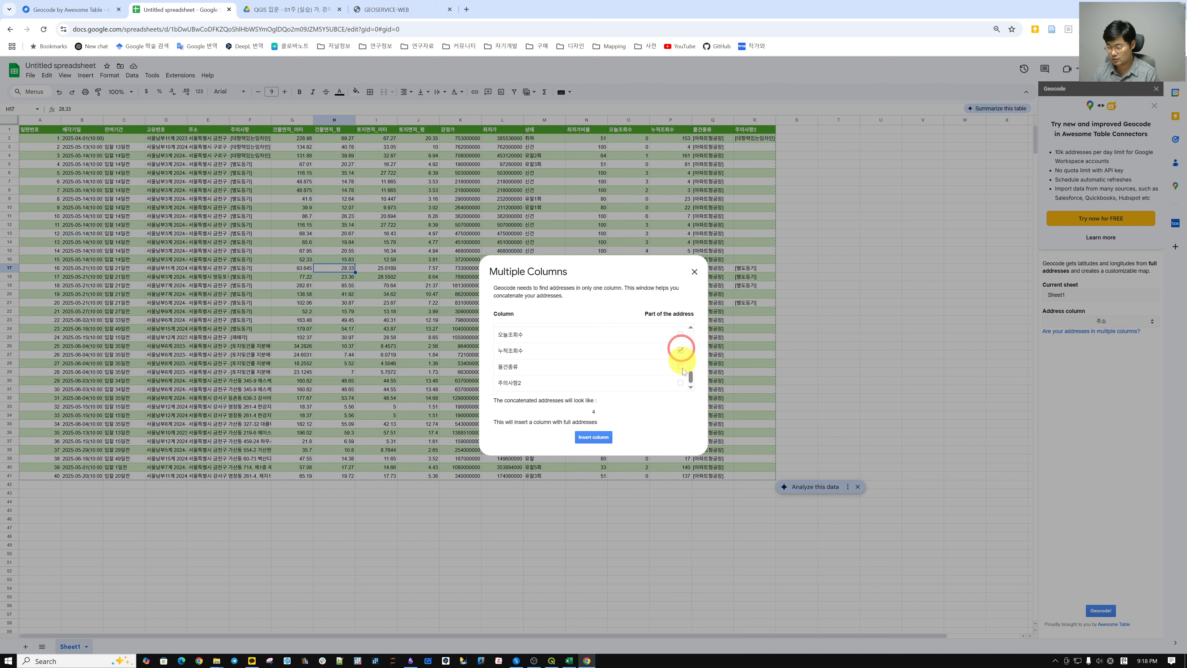
click(680, 366)
click(695, 272)
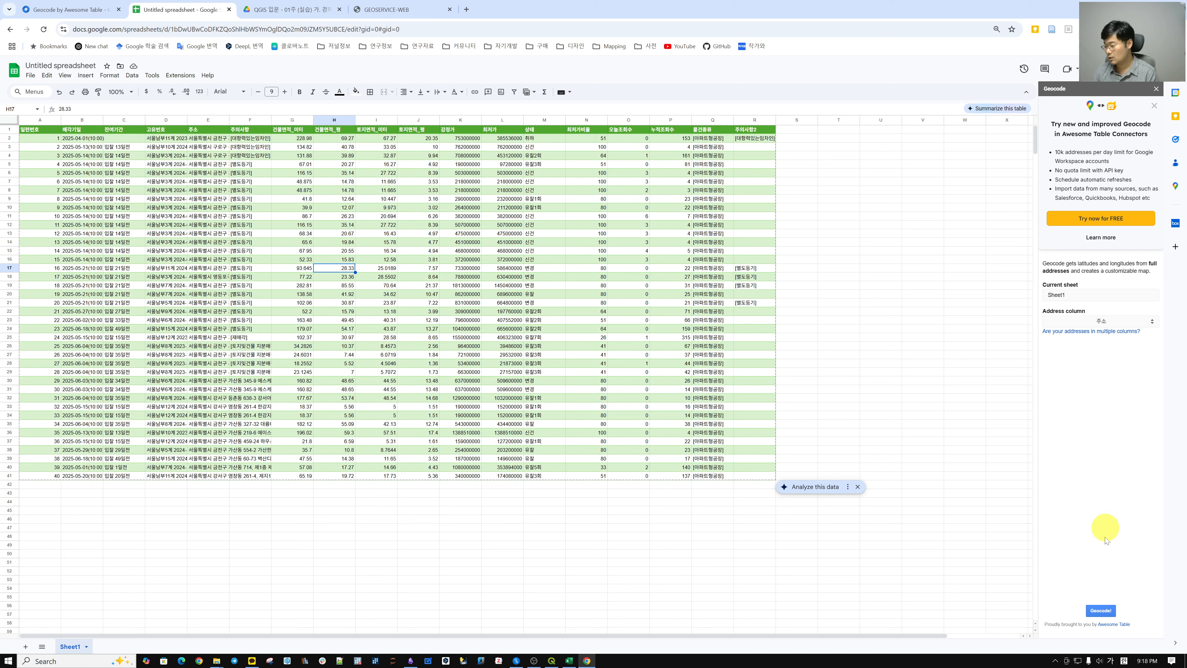
Step: Geocode the 주소 column, check the new Latitude and Longitude columns, and widen column E to fit the full addresses
click(1103, 614)
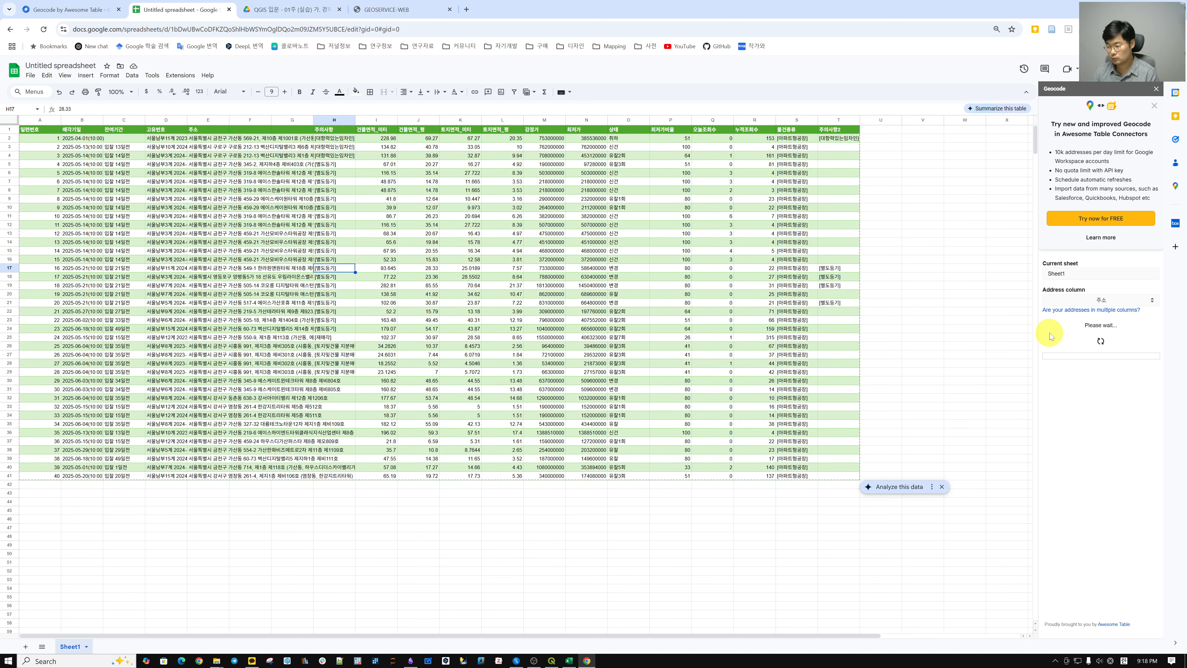
click(248, 121)
click(292, 121)
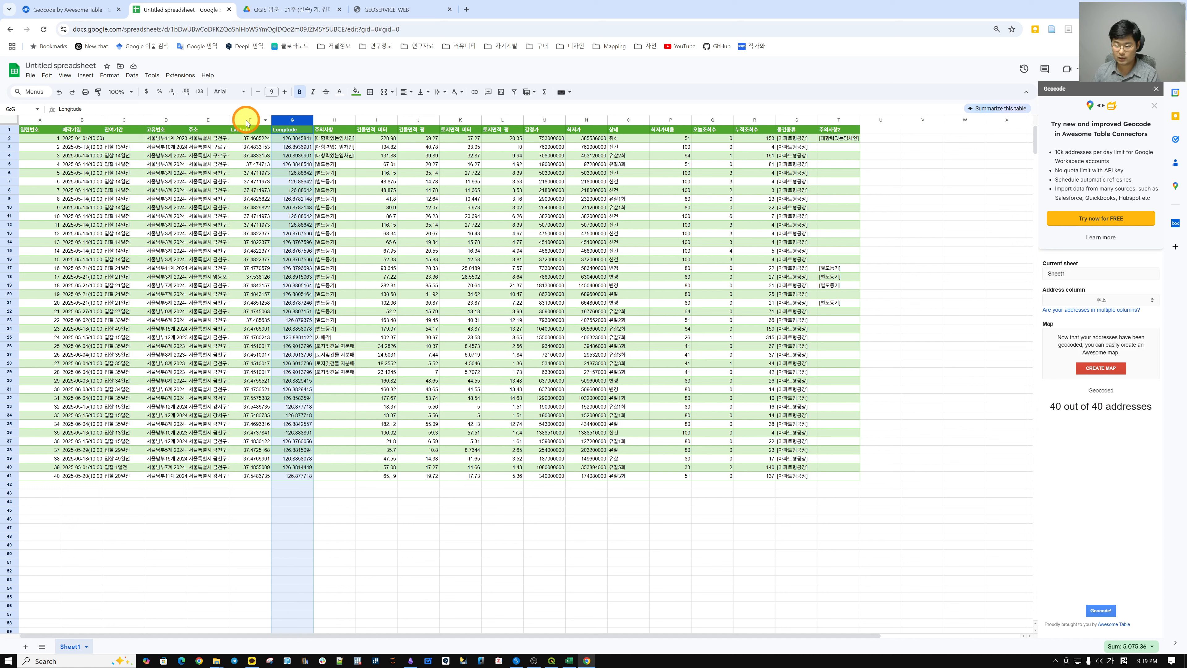
drag(246, 122, 290, 121)
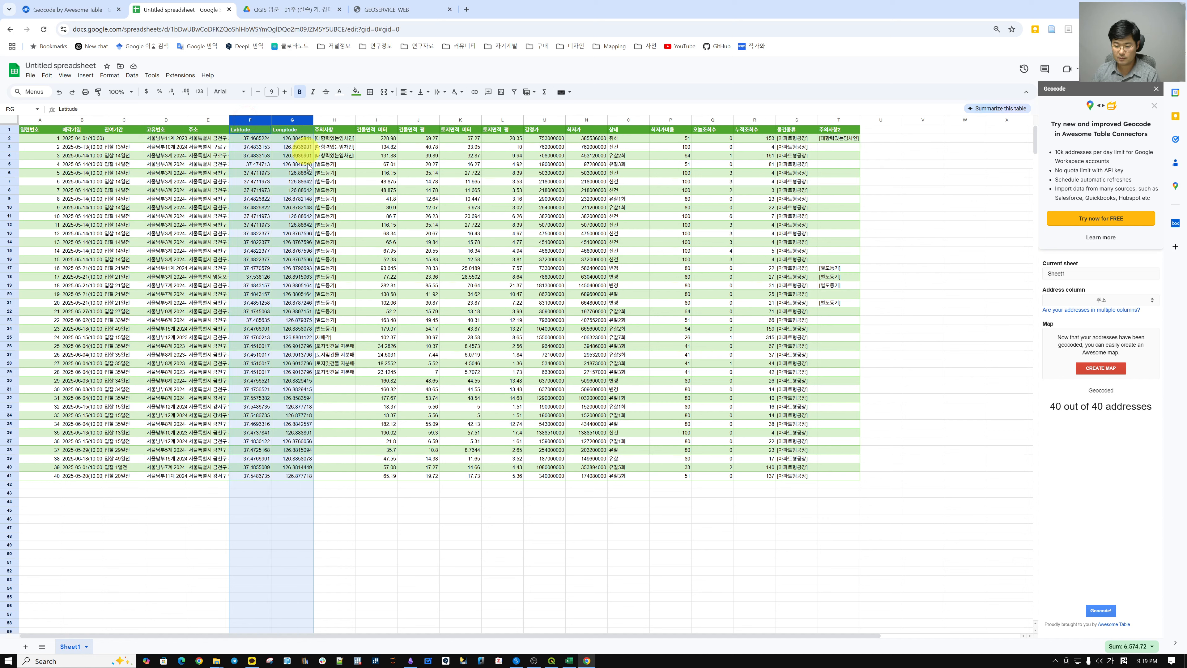
click(294, 199)
click(295, 294)
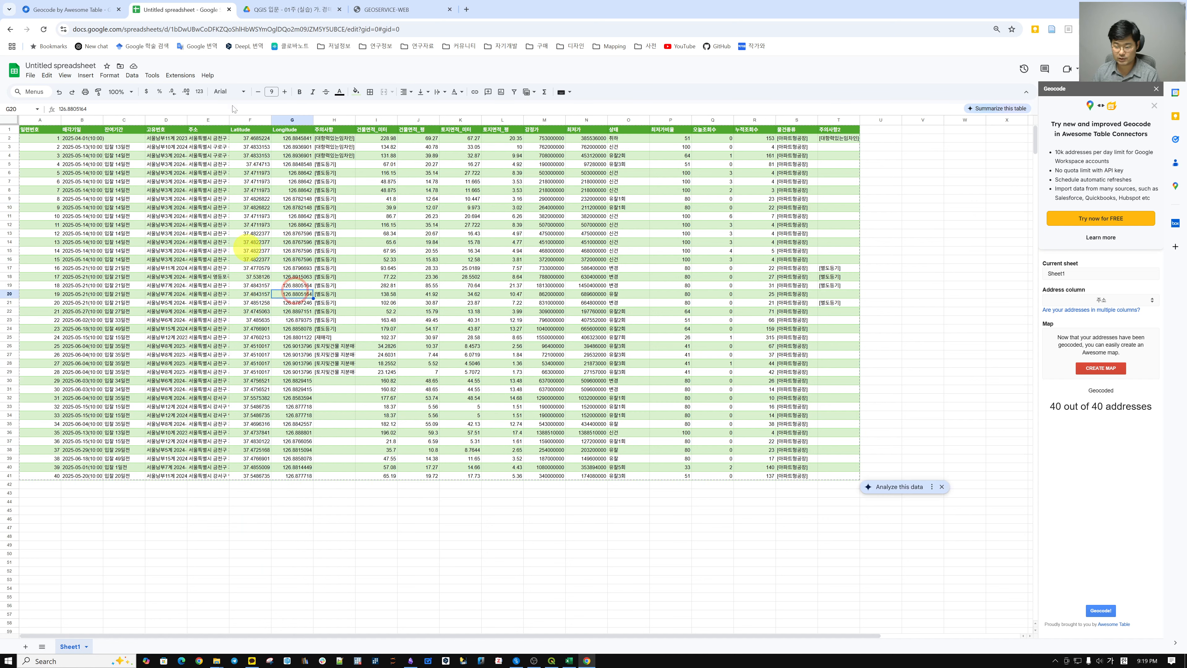
drag(229, 120, 397, 118)
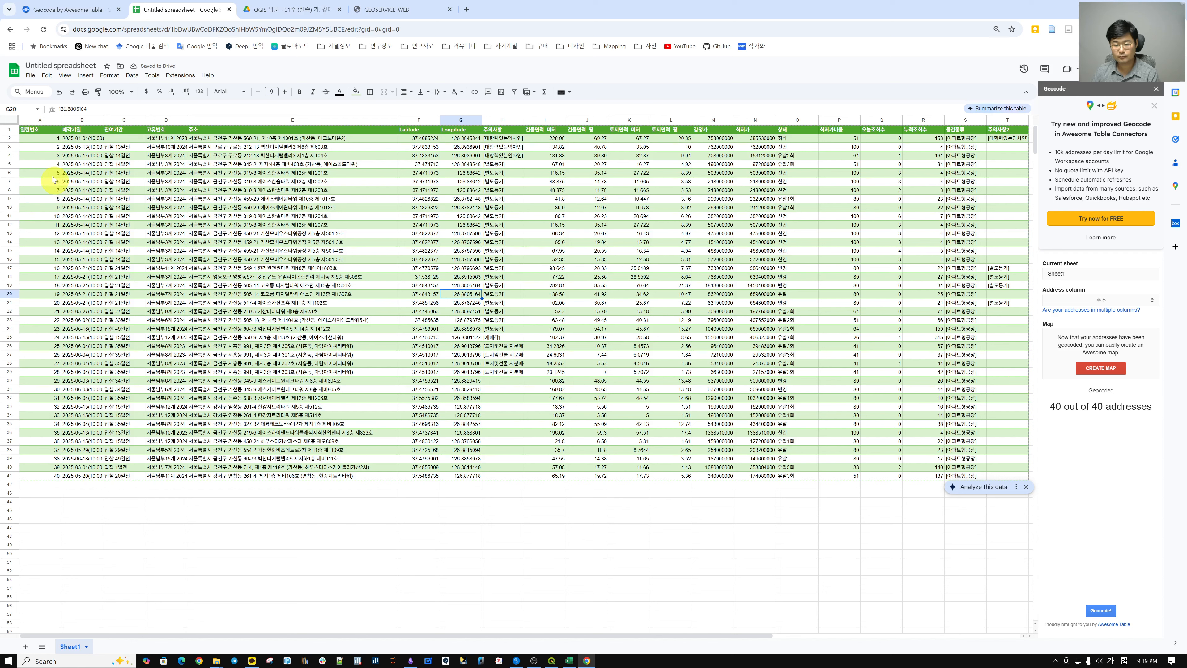
Step: Rename the spreadsheet as "서울남부지법 아파트형공장 지오코딩 완료 (by 구글시트) 2"
click(53, 65)
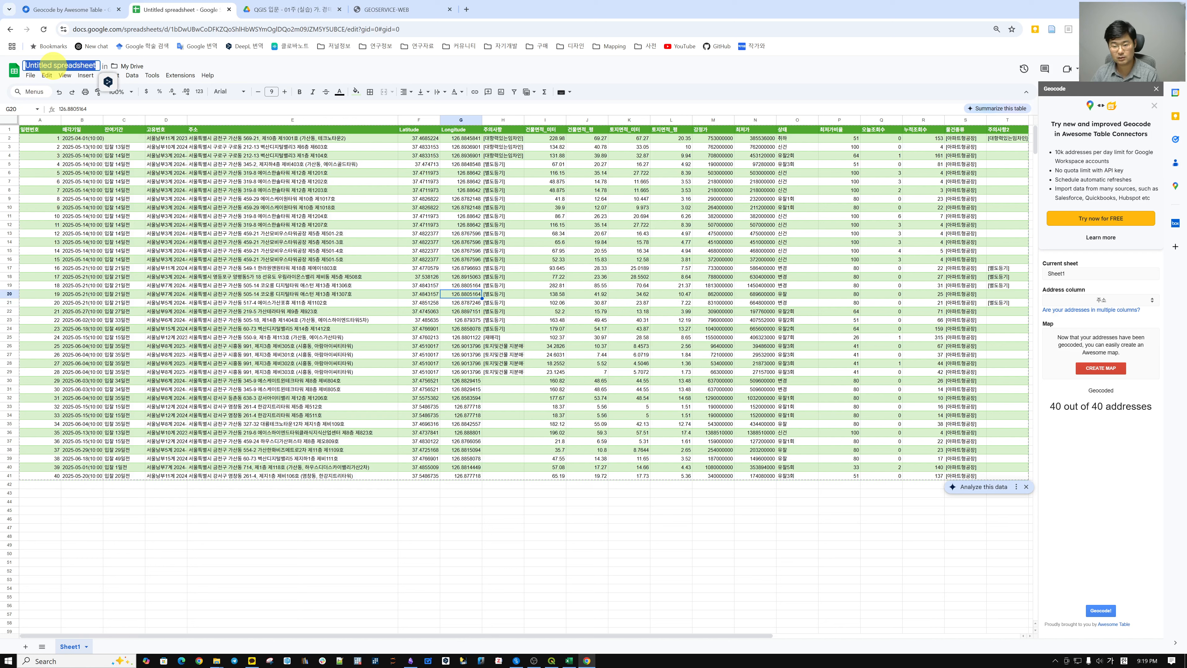
text(서울남부지)
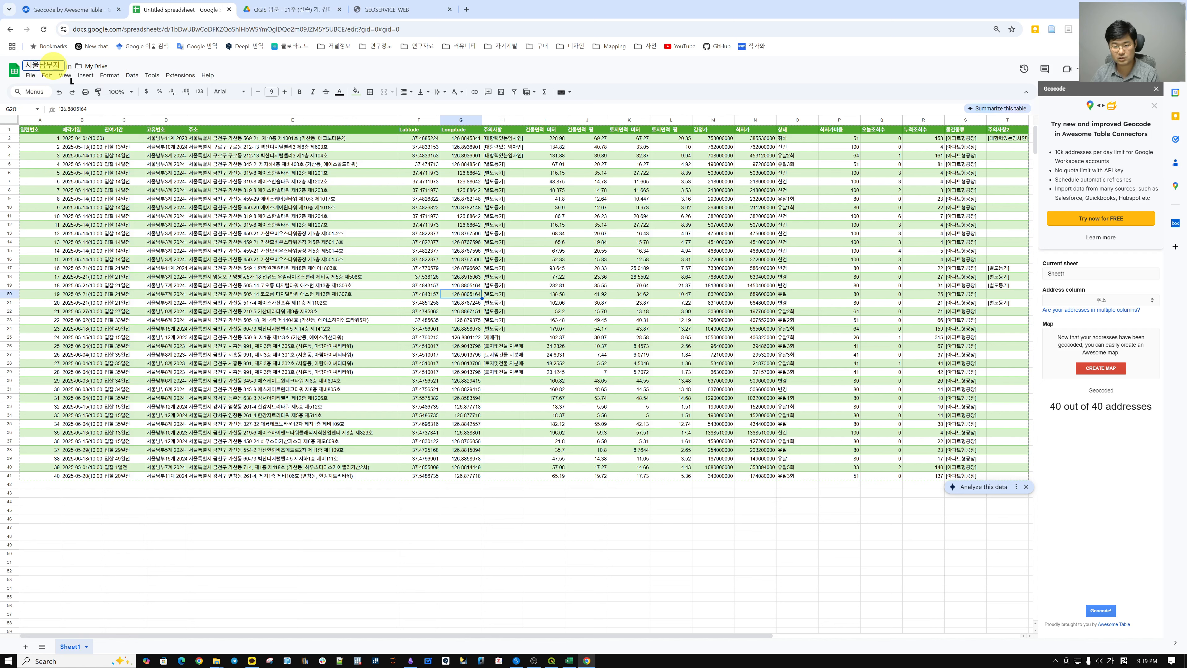
text(법 아파트형공장 지오코)
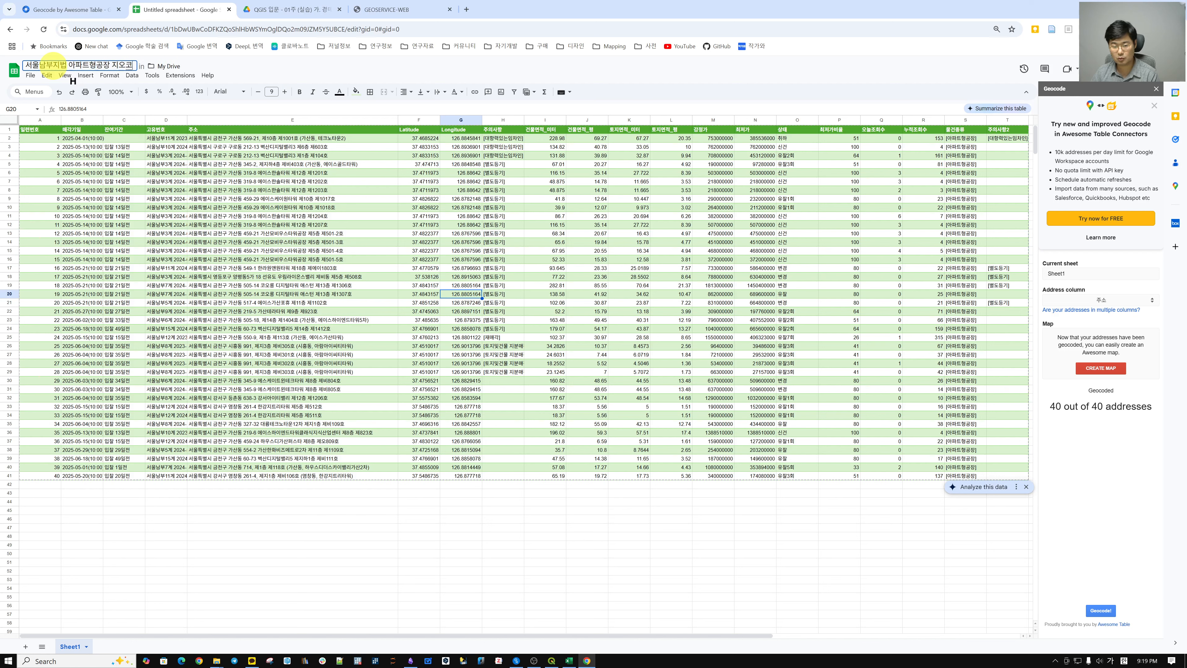
text(딩 완ㄹ ()
key(Hangul)
text(by)
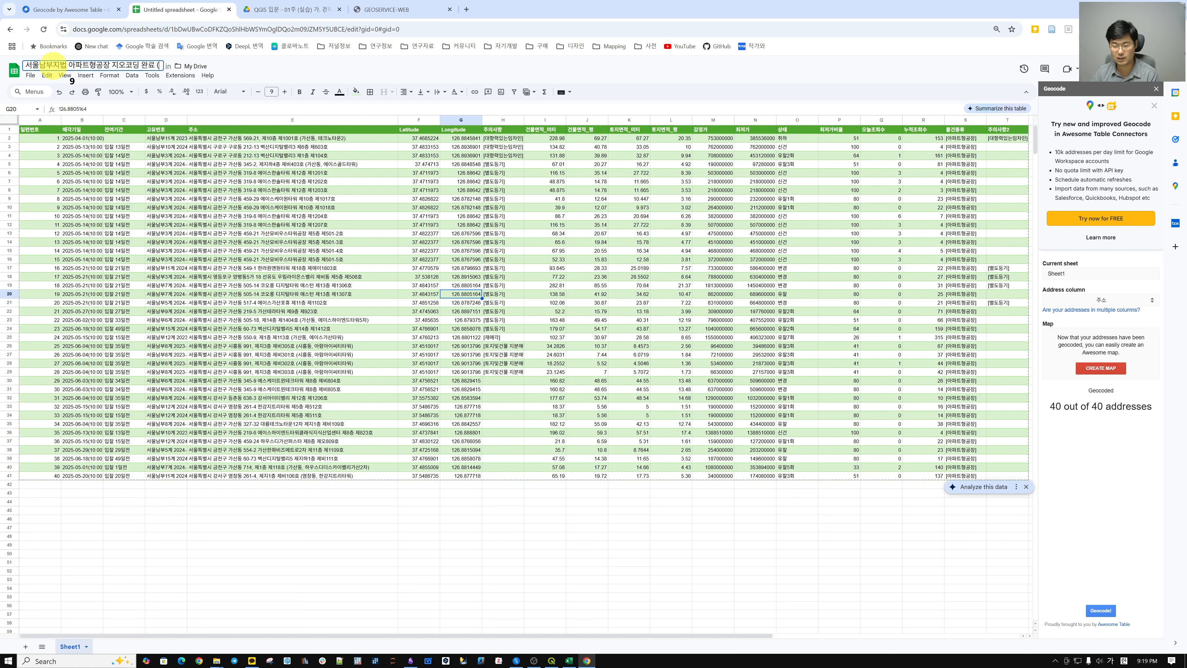
key(Hangul)
text(구글)
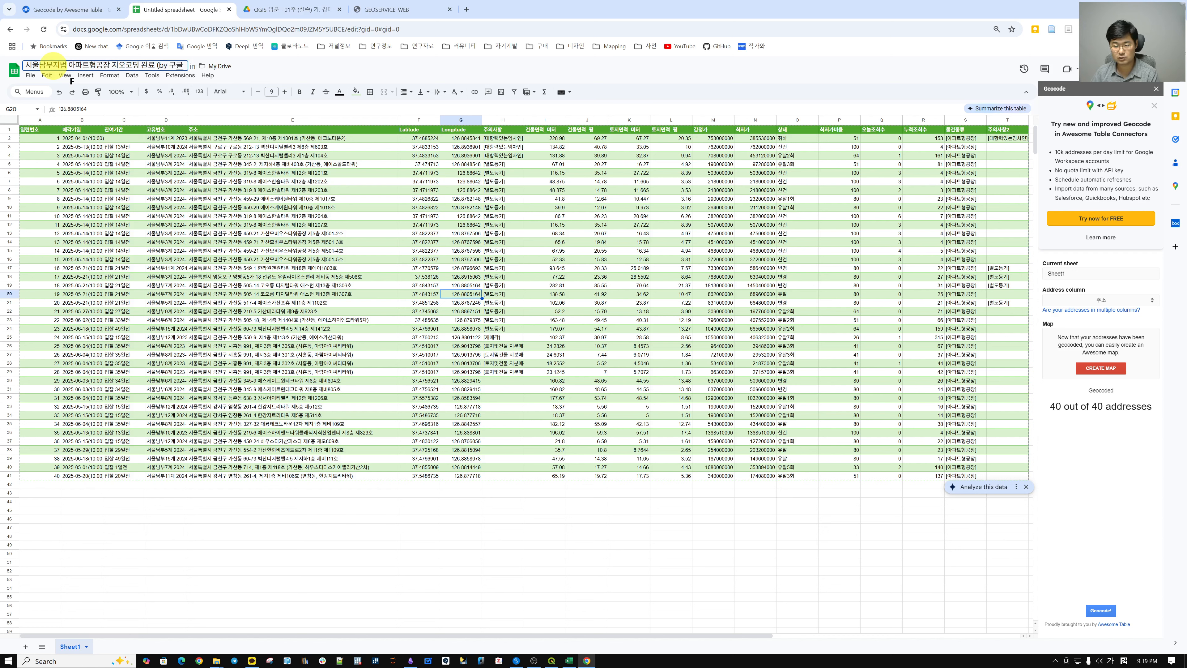
text(시트) 2)
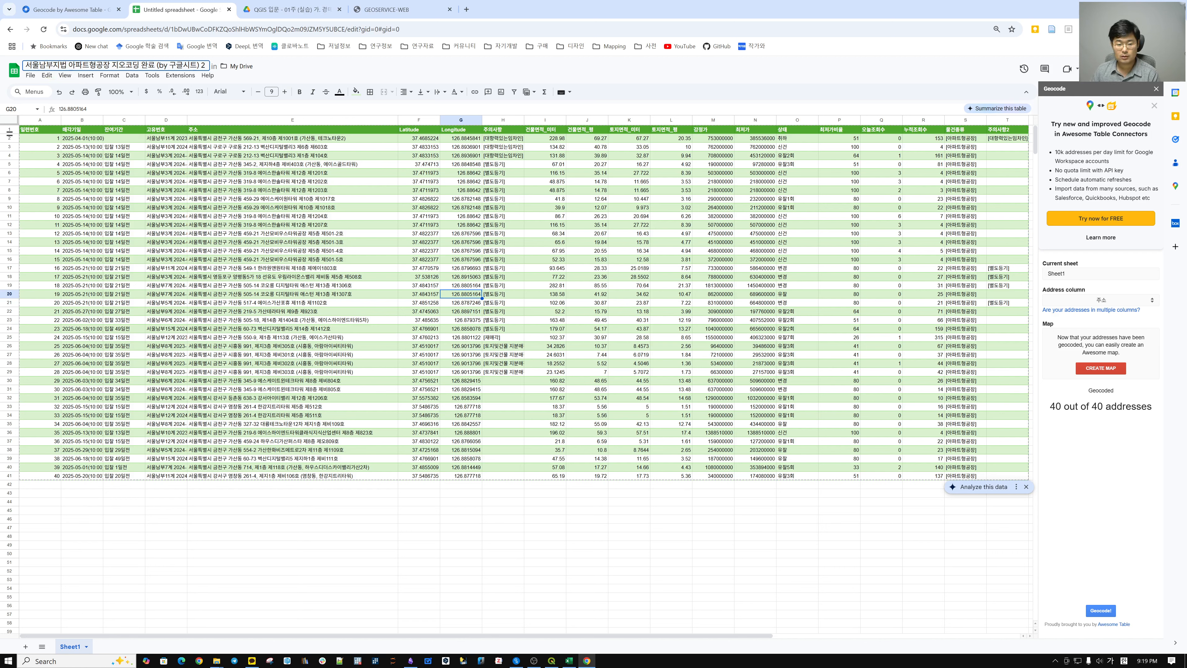
click(227, 235)
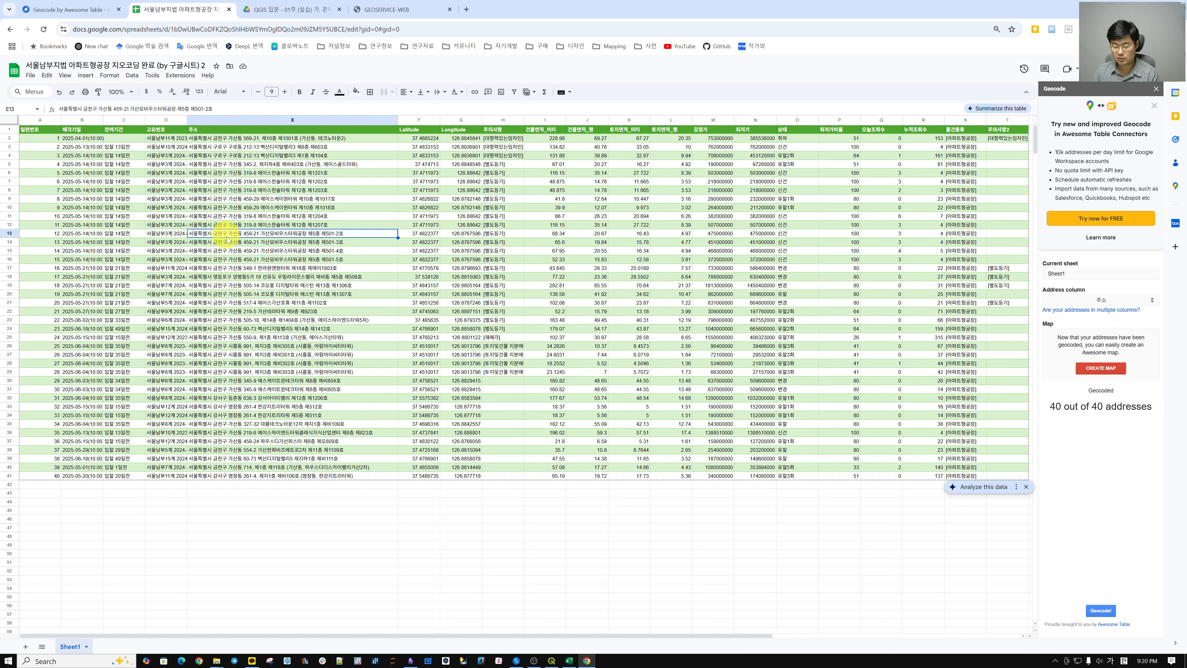
Step: Move the spreadsheet from My Drive into the folder "QGIS 입문 - 01주 (실습) 가. 경매데이터 수집 및 가공" under Obsidian/Monotaxism/_1_Project/강의_세종직업학원 QGIS/실습파일
click(230, 68)
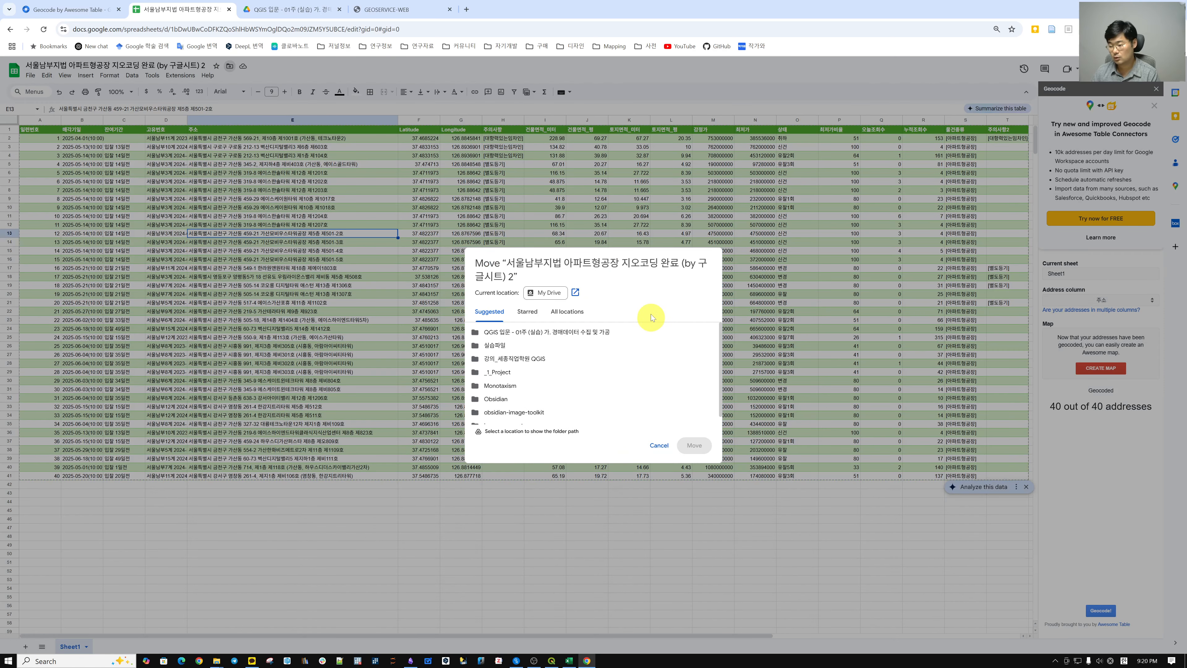
mouse_move(541, 337)
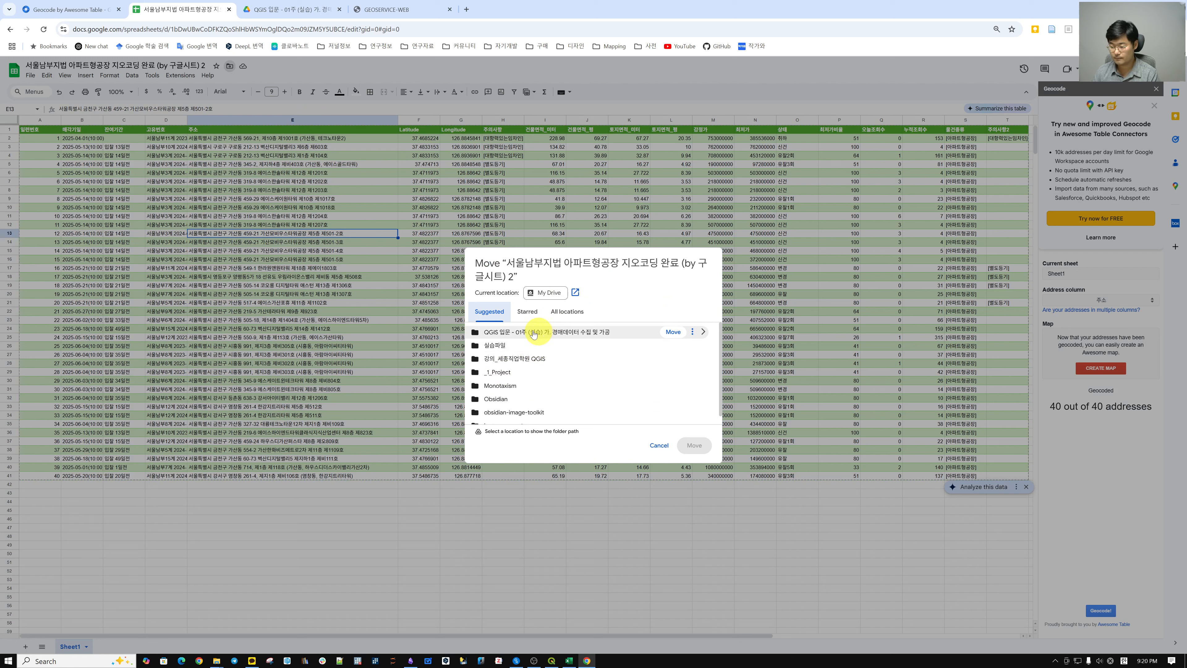
click(538, 298)
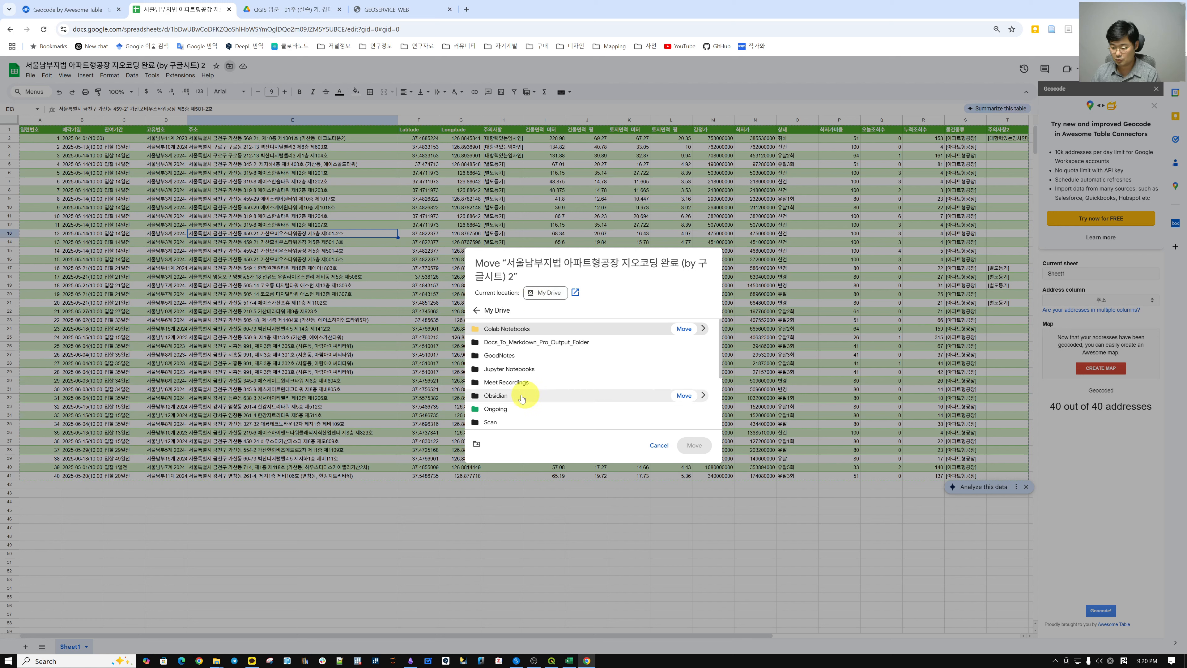
double_click(509, 396)
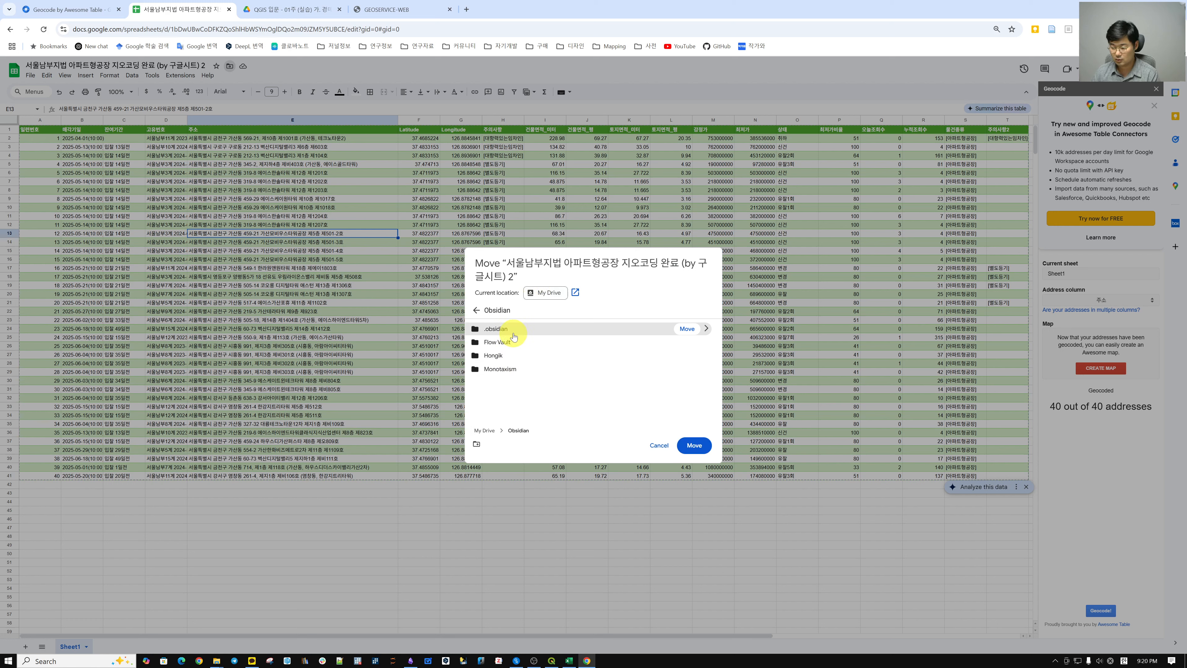
click(507, 371)
double_click(507, 372)
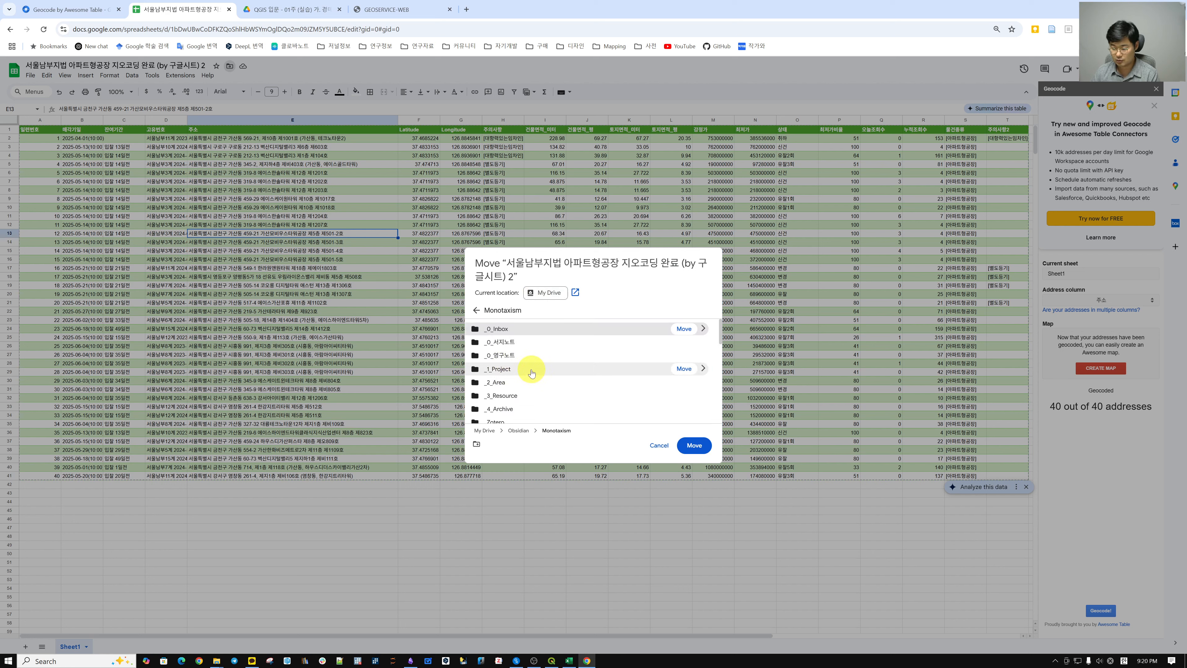
double_click(532, 370)
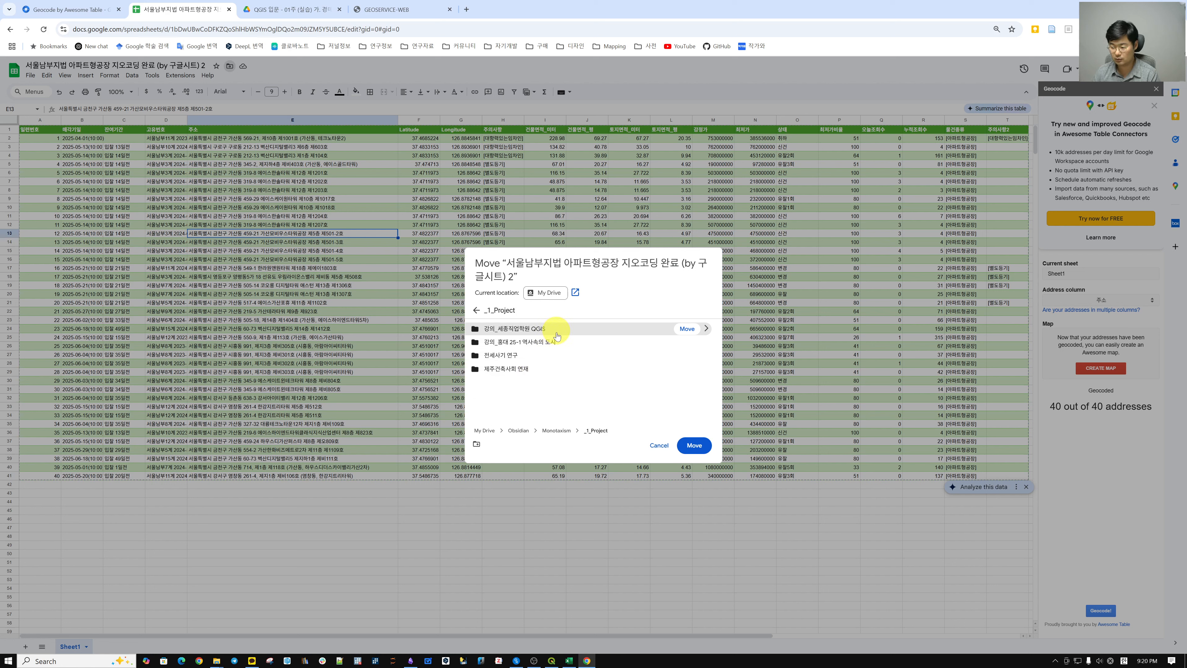
double_click(528, 330)
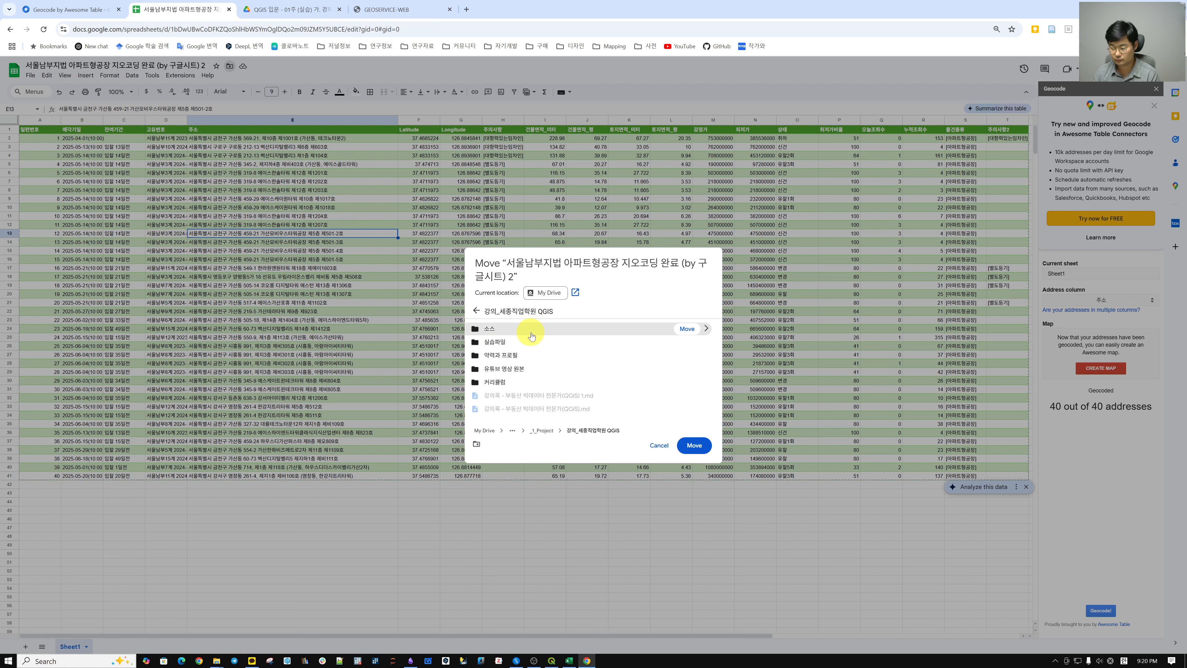
click(519, 344)
double_click(520, 344)
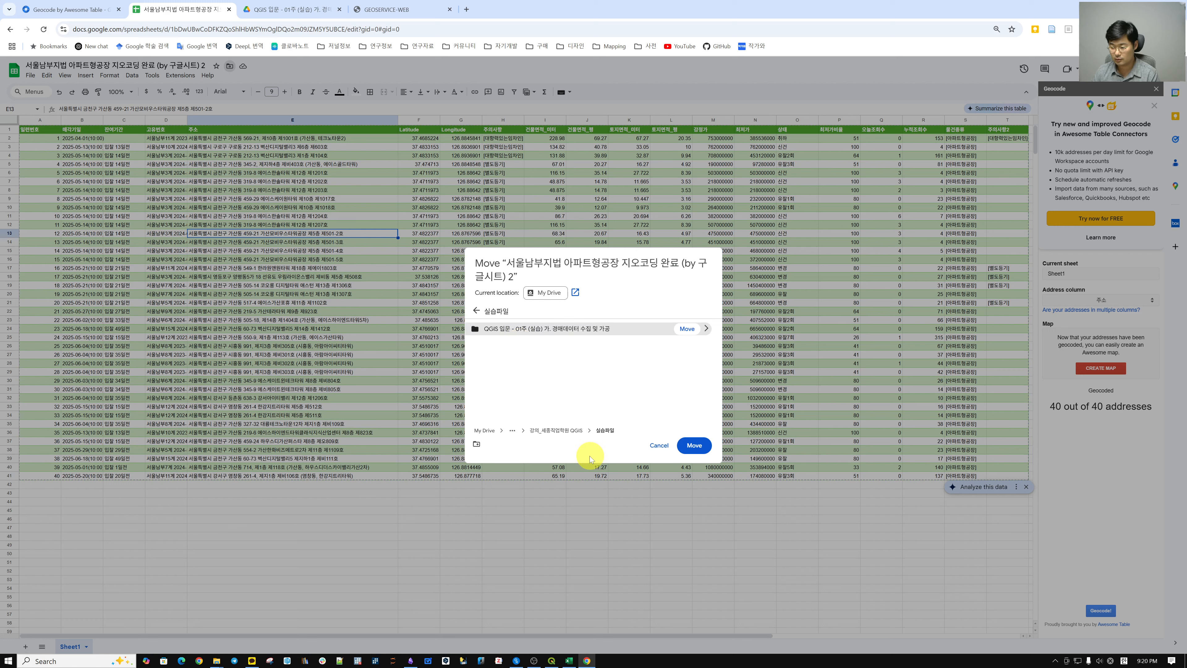
double_click(592, 329)
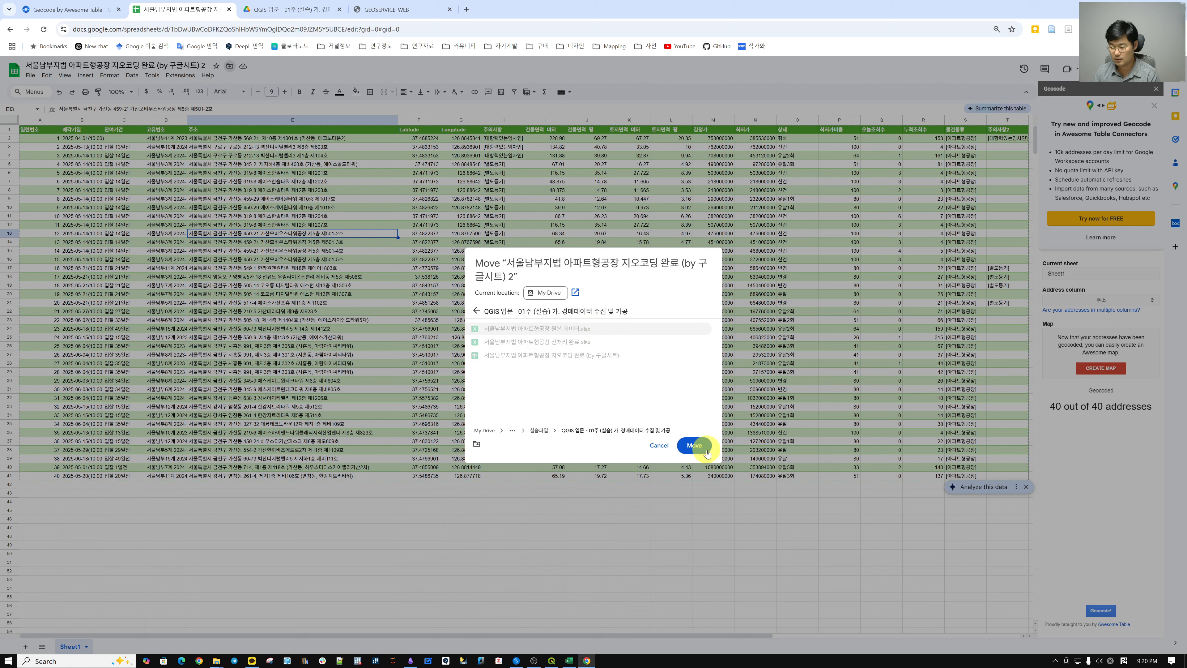
click(691, 446)
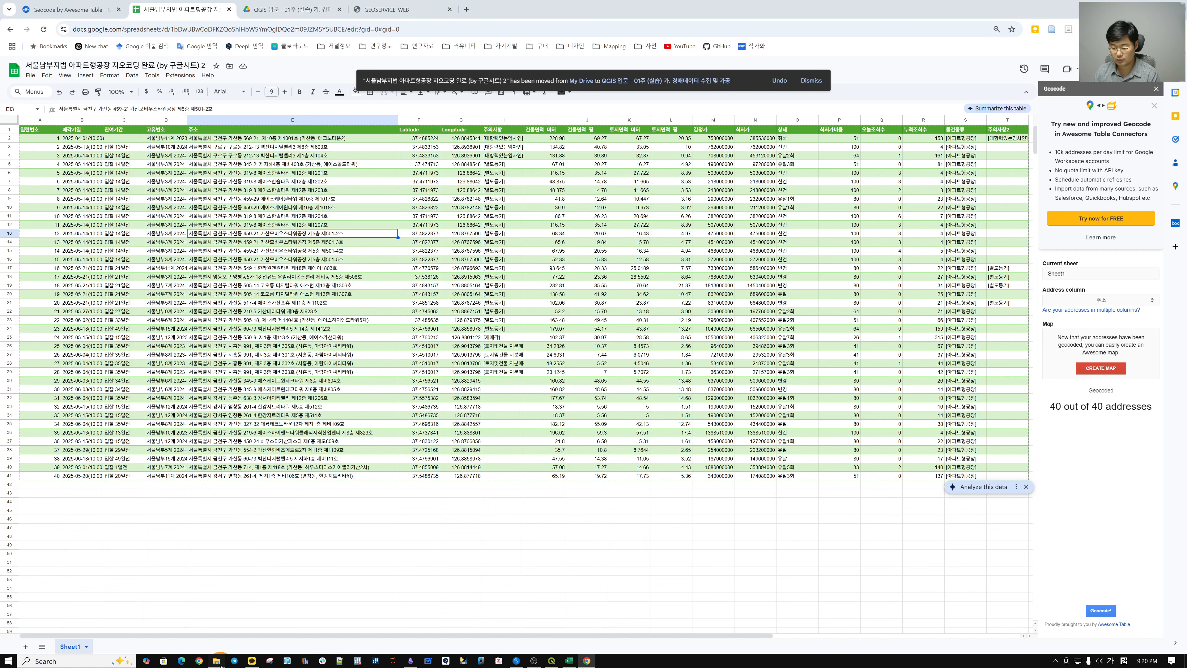
Step: Look for the moved spreadsheet in its synced folder in File Explorer, refresh the listing, and return to the browser
mouse_move(217, 659)
click(122, 630)
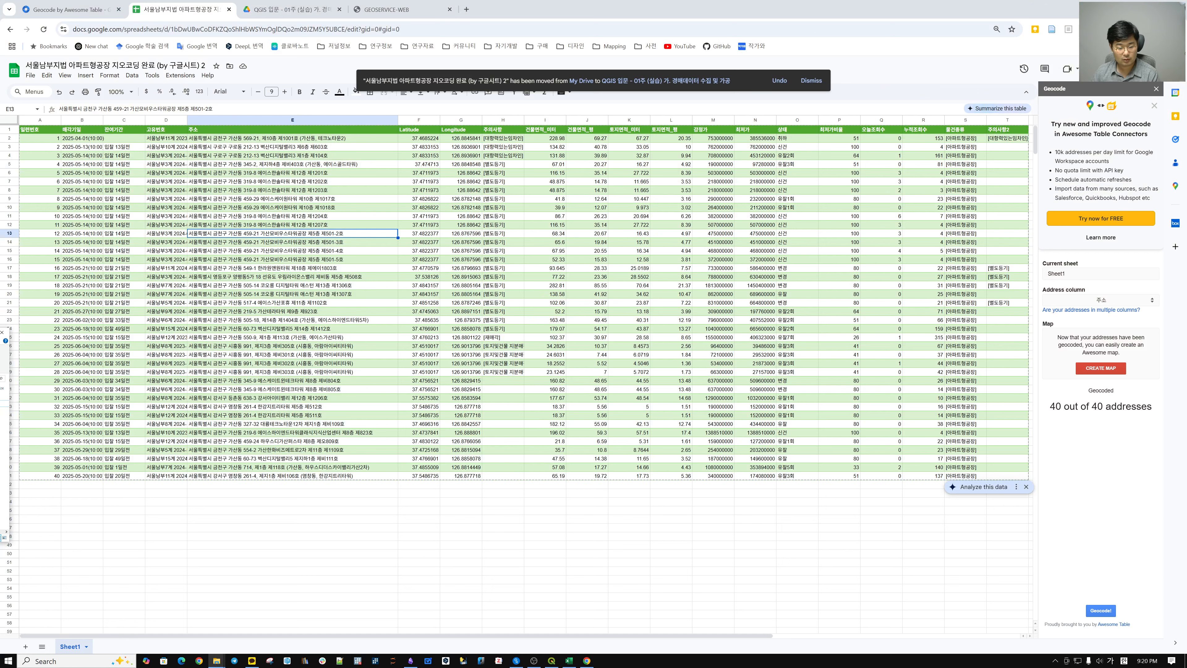
drag(0, 332, 462, 219)
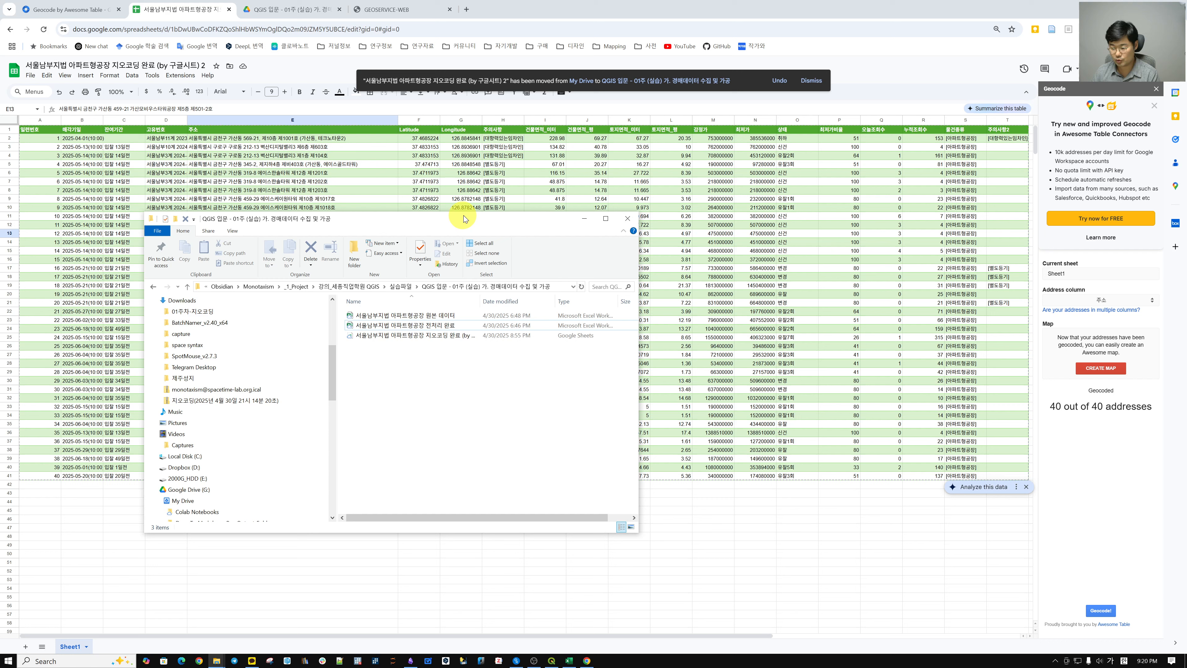
double_click(482, 301)
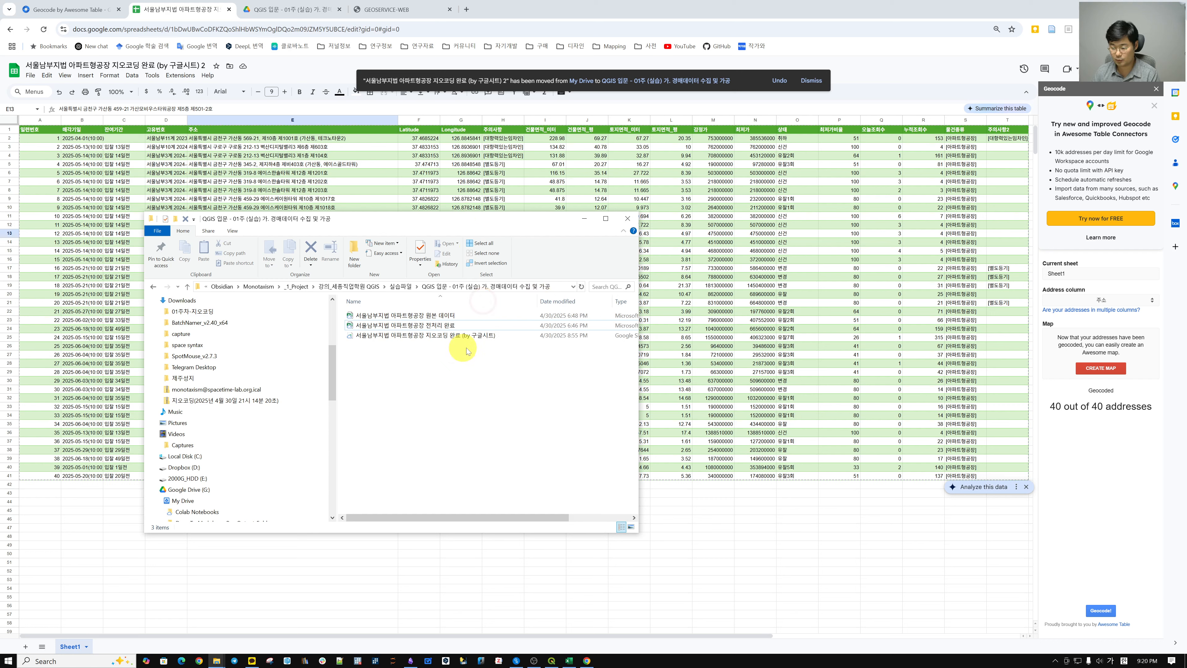
click(486, 335)
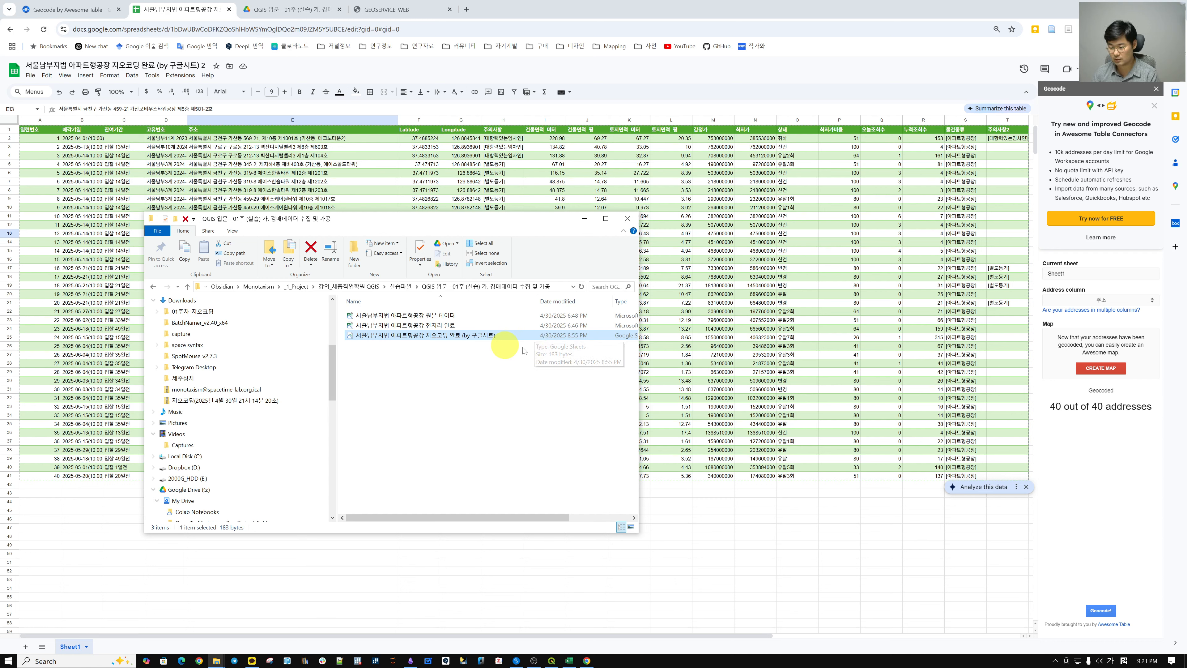
click(509, 385)
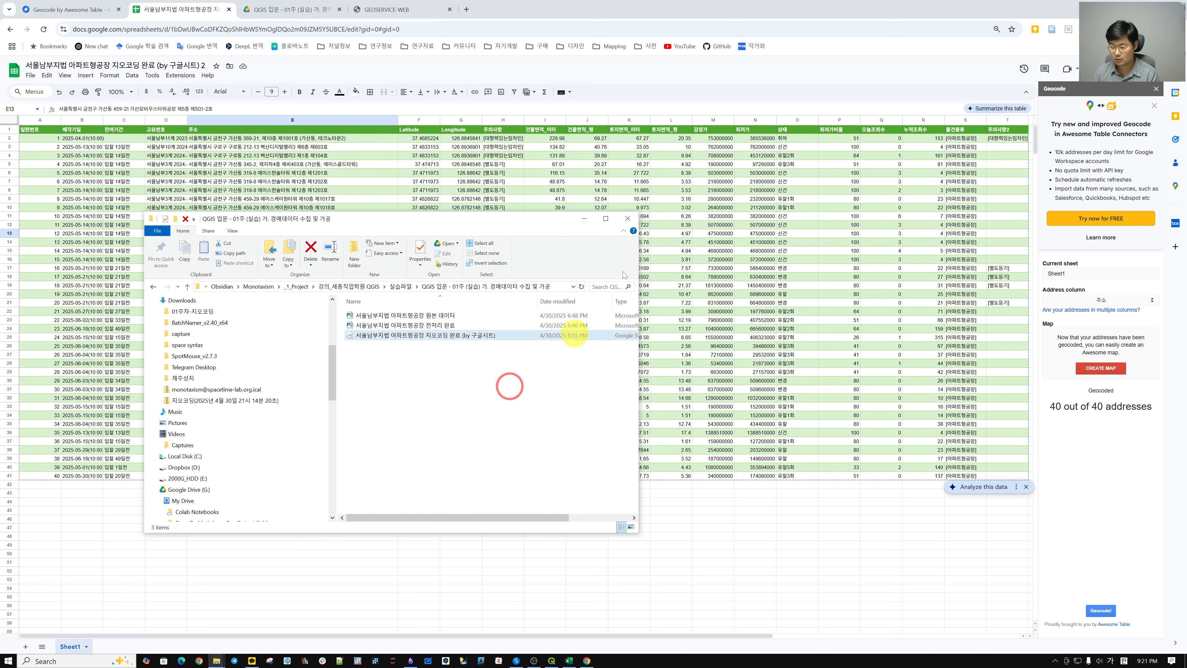
click(582, 286)
click(582, 287)
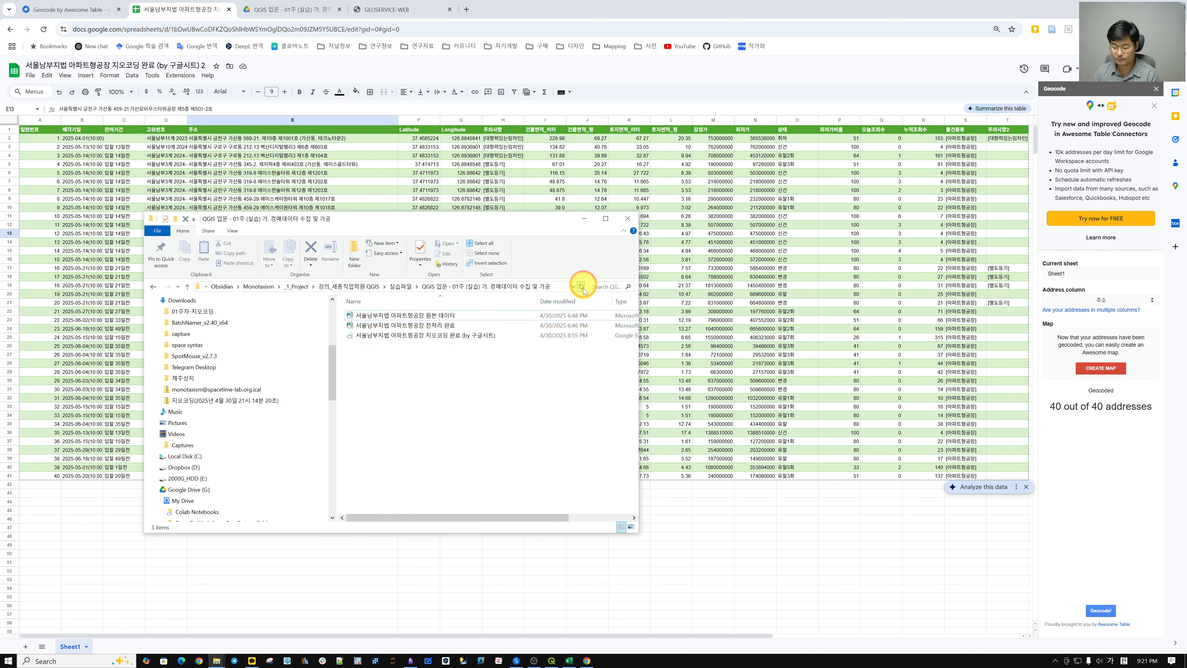
click(517, 460)
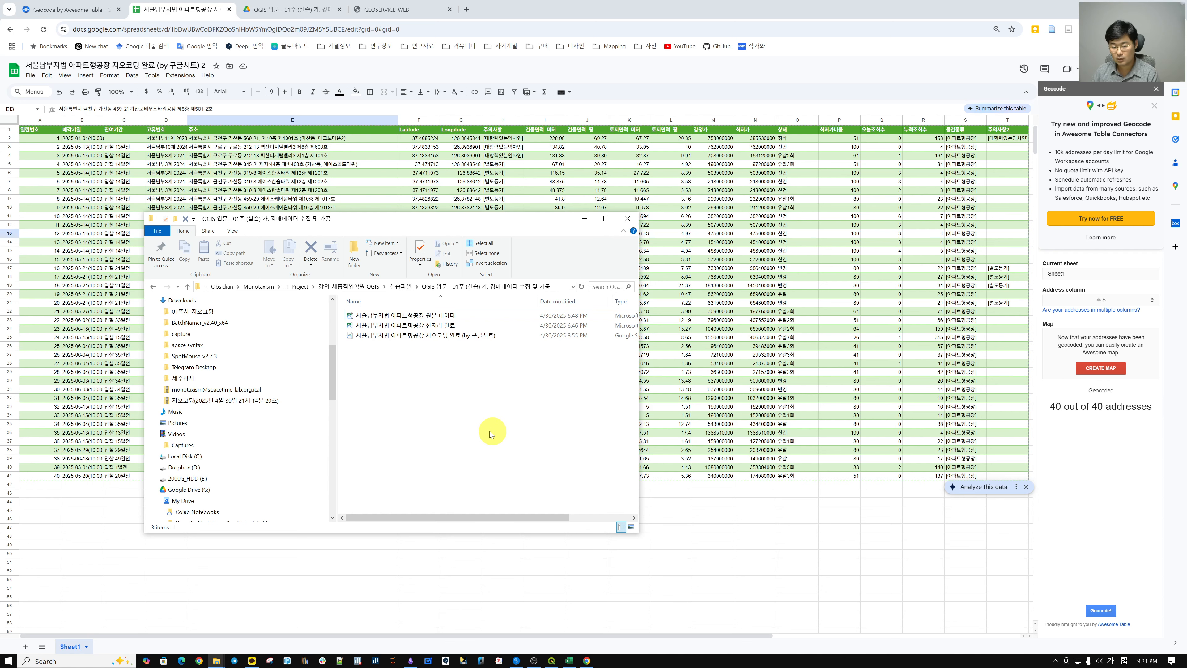
click(516, 13)
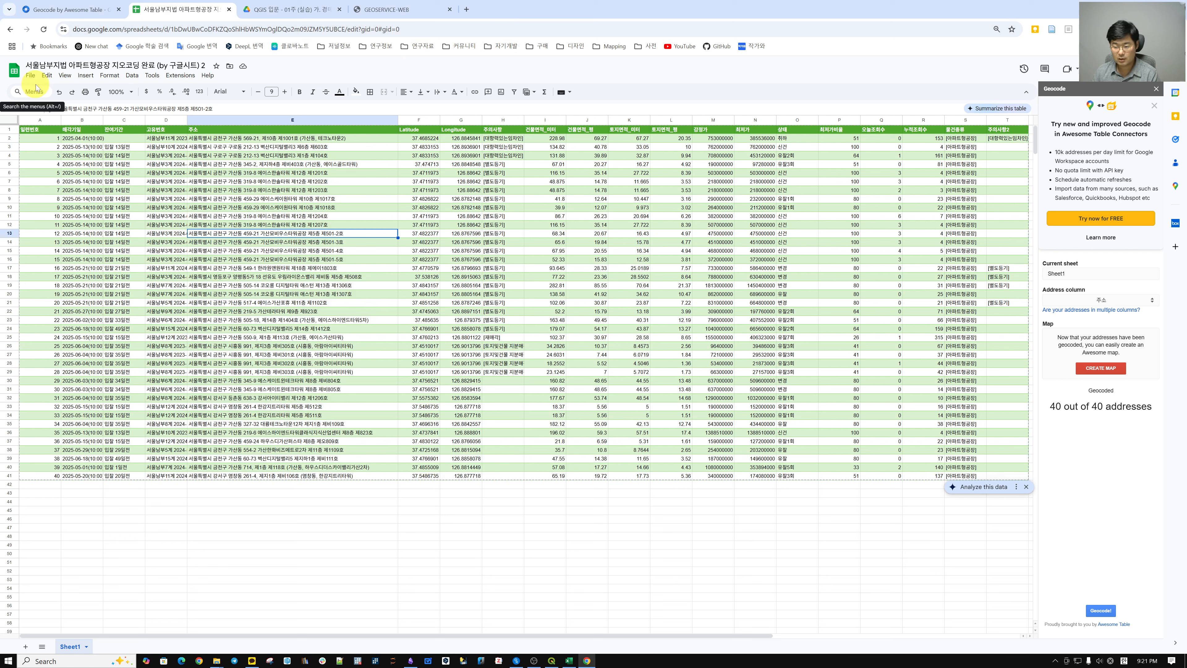
Step: Download the geocoded spreadsheet in Microsoft Excel (.xlsx) format
click(30, 76)
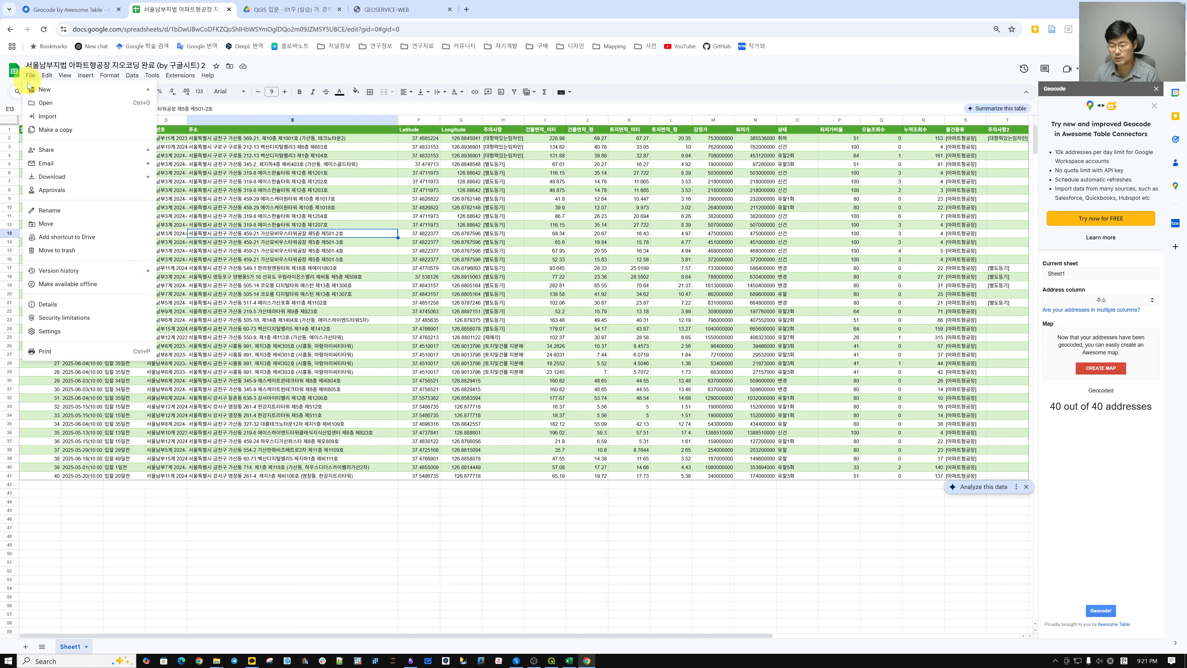
mouse_move(99, 180)
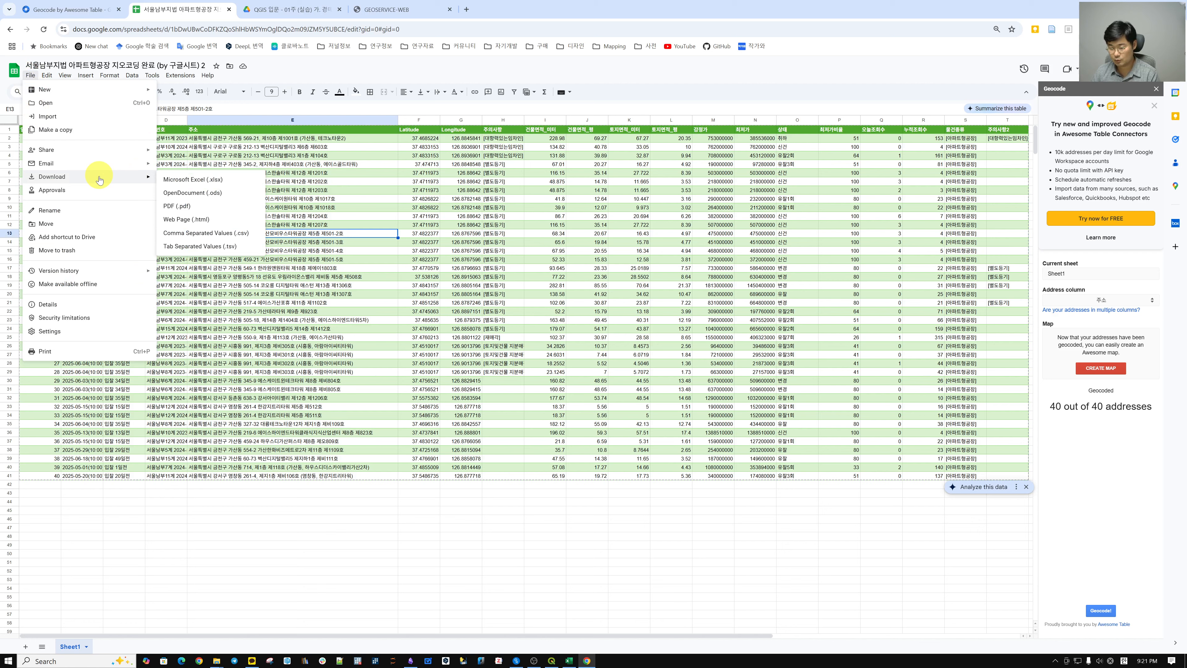
click(224, 181)
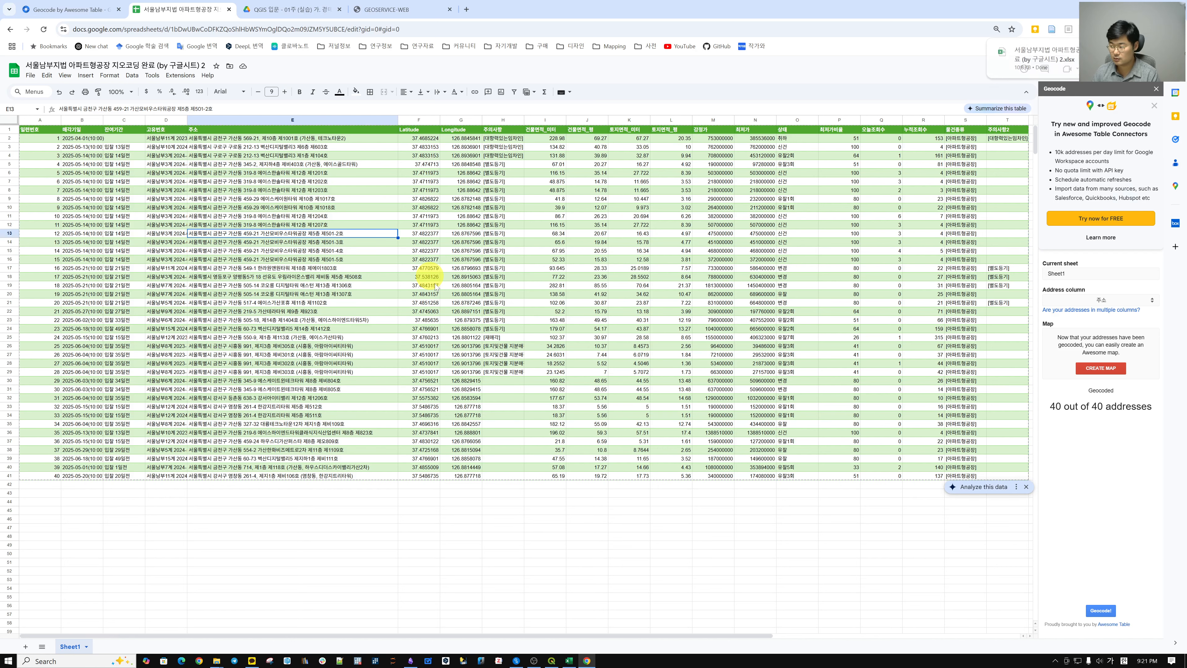
Step: Open the downloaded workbook in Excel and enable editing
click(1063, 72)
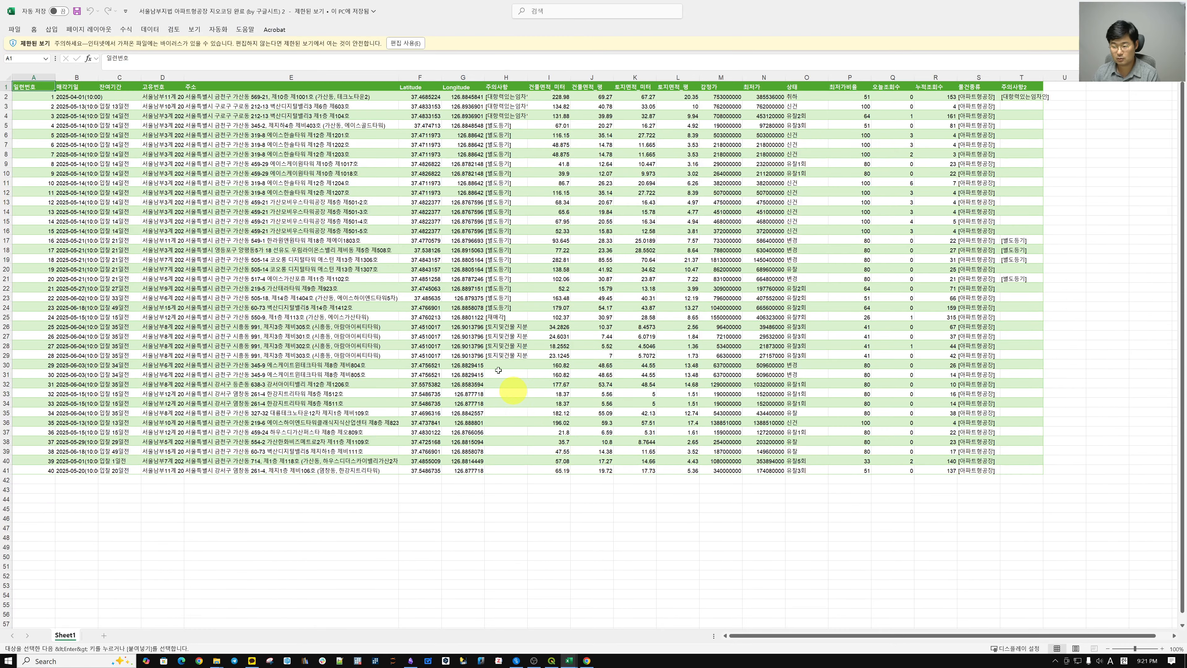
click(432, 239)
click(406, 43)
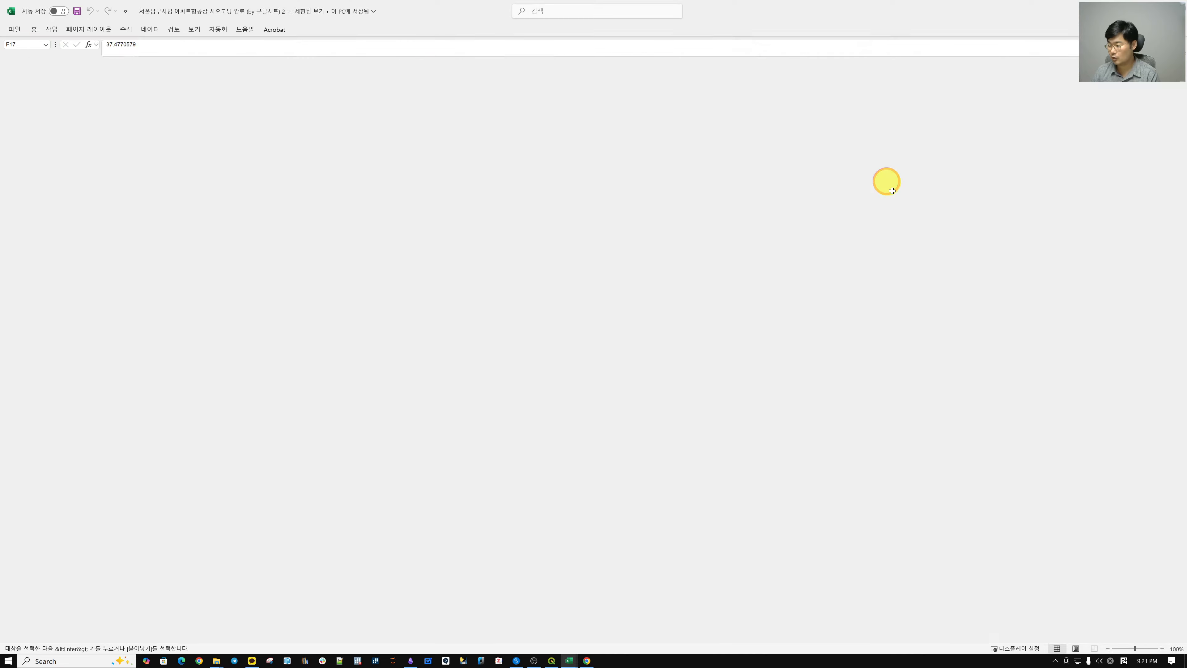
Step: Fit the 주의사항 column H to its contents and widen the 주소 column E to show the full addresses
click(1022, 503)
drag(1000, 504, 9, 114)
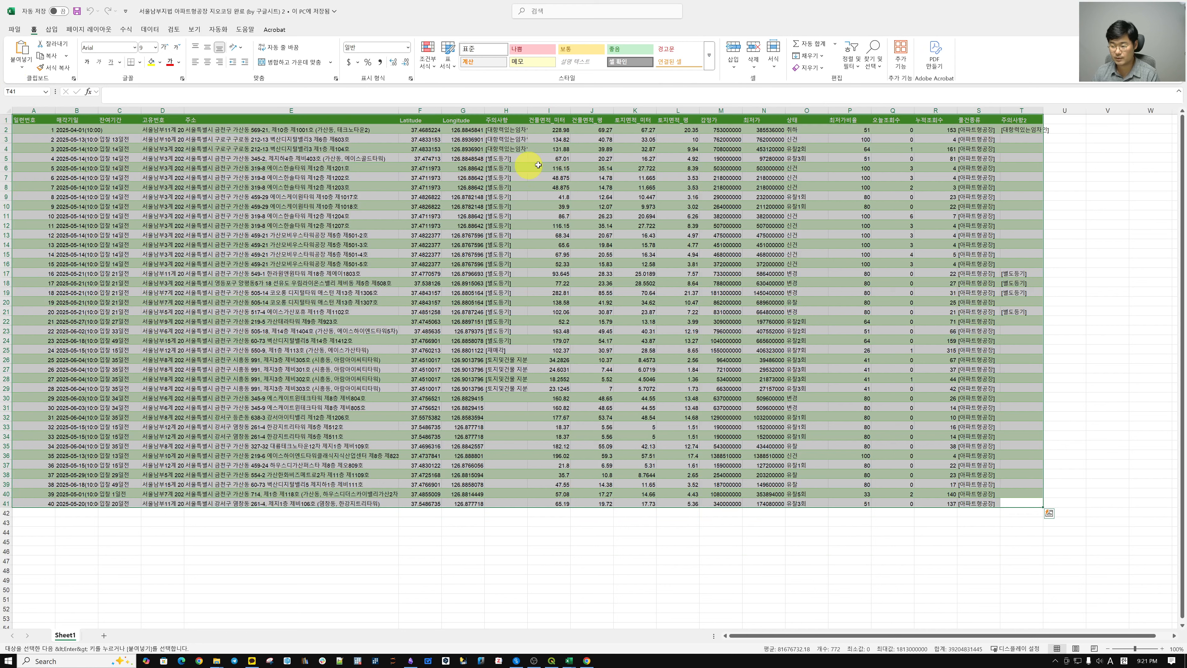
double_click(527, 111)
click(464, 196)
click(514, 416)
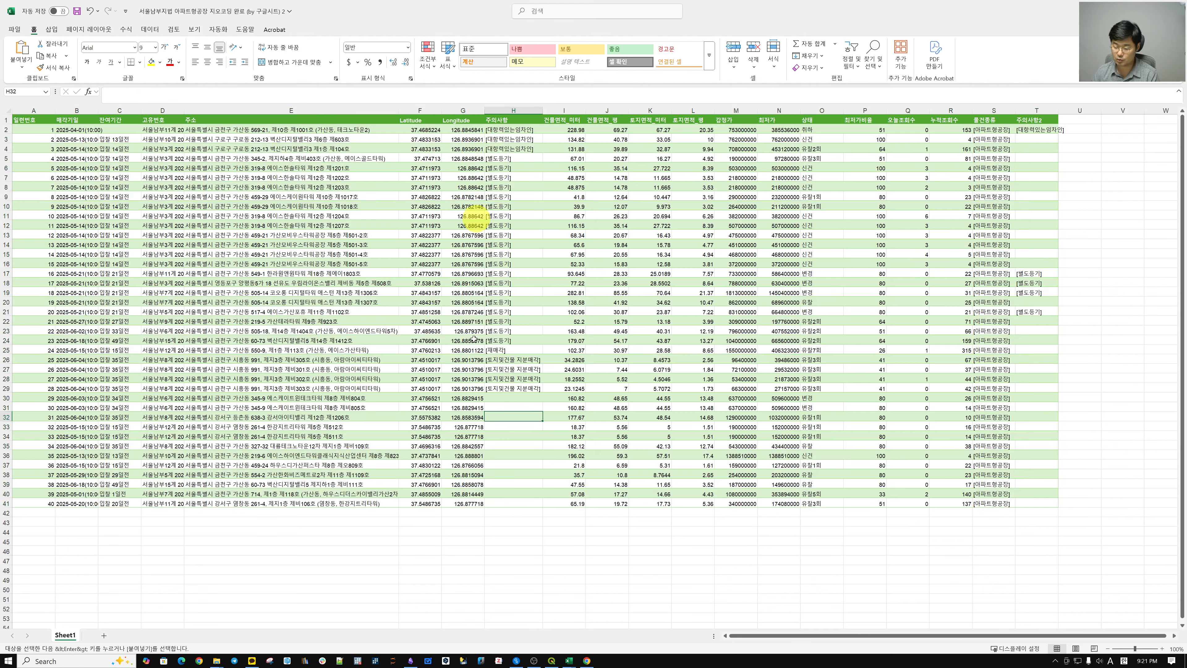
click(382, 484)
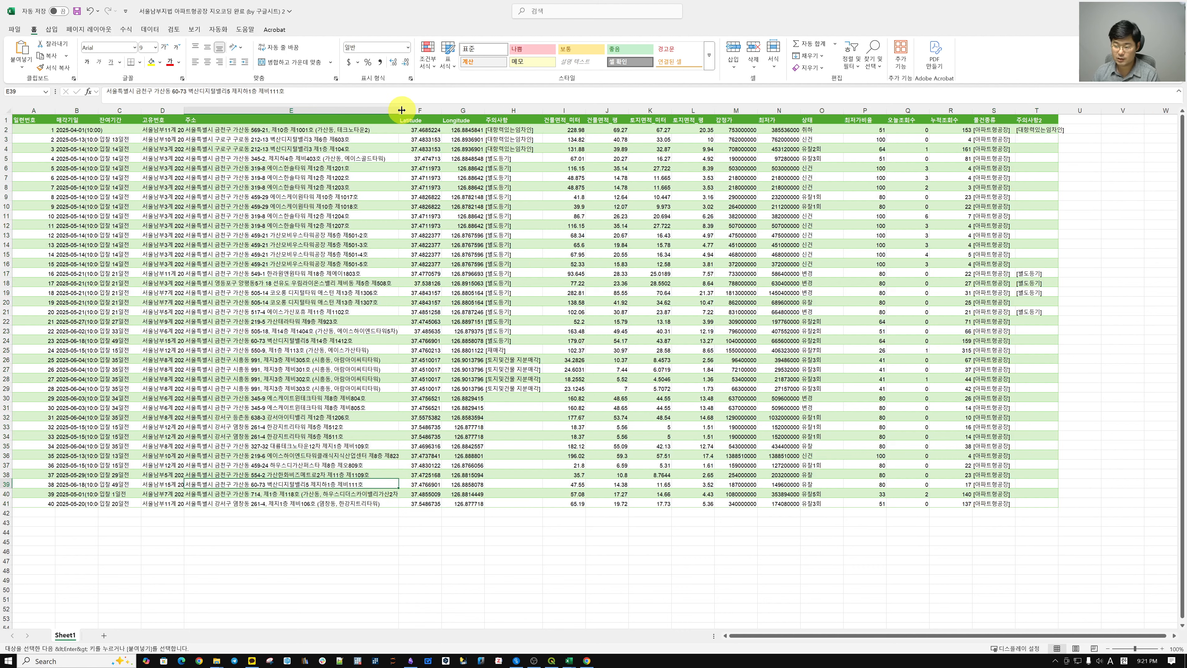
drag(399, 110, 429, 109)
click(390, 553)
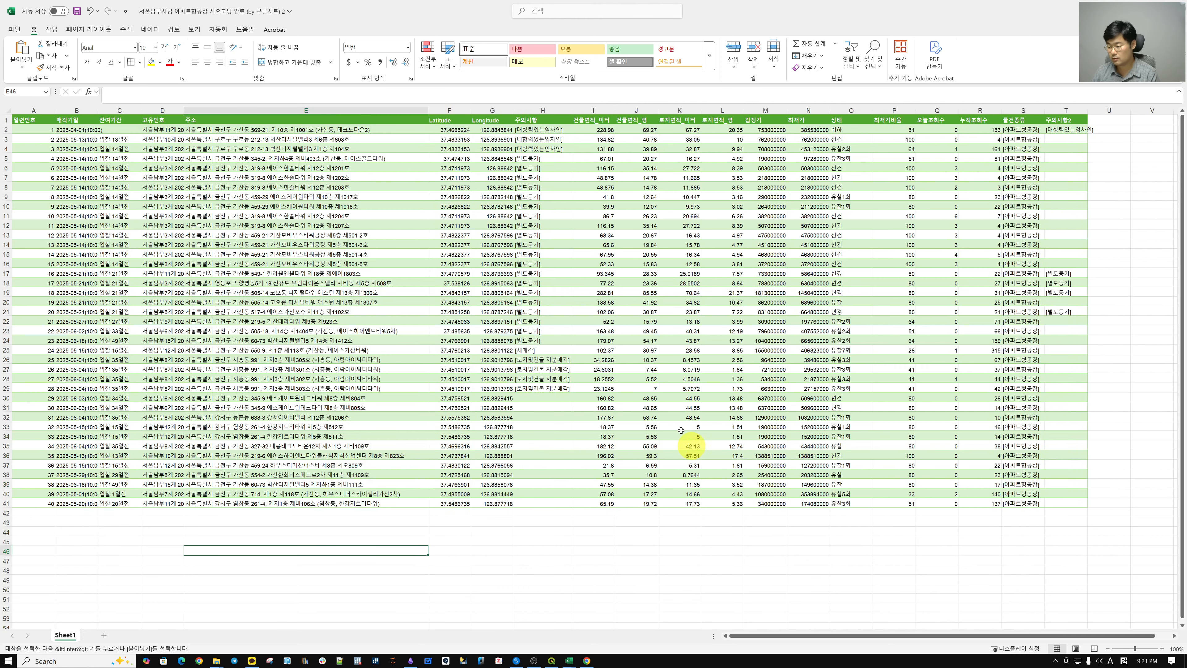
Step: Look over the complete geocoded table in the workbook, including its Latitude and Longitude columns
scroll(492, 347, down, 5)
scroll(491, 346, up, 5)
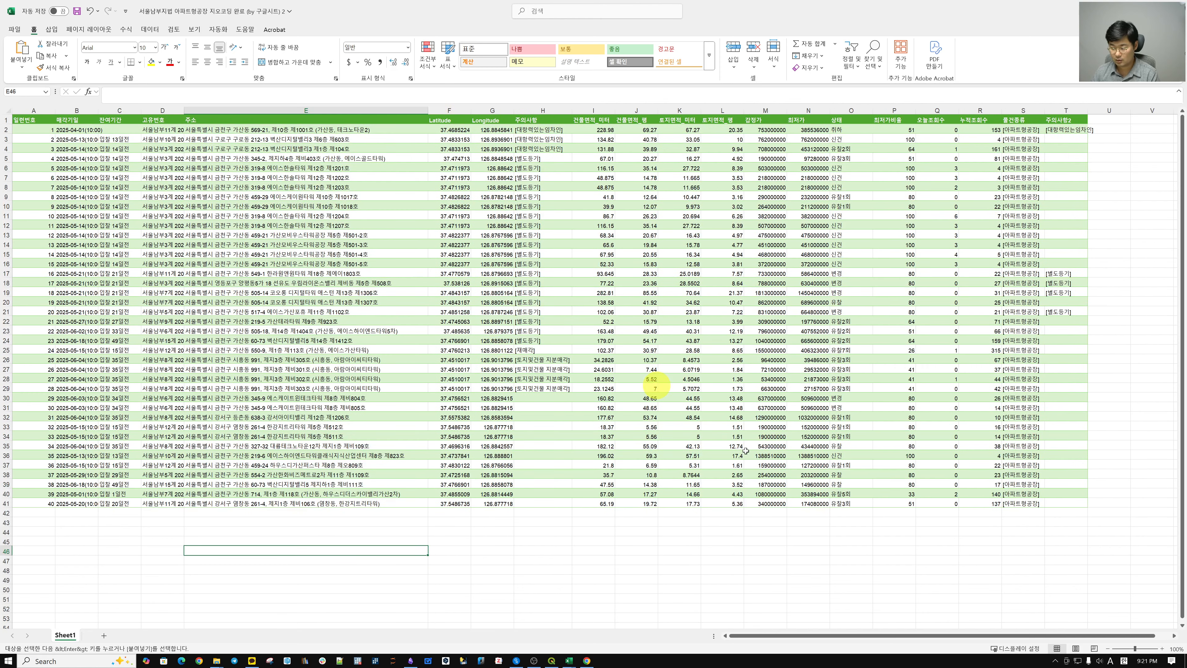
drag(1066, 500, 35, 120)
click(476, 233)
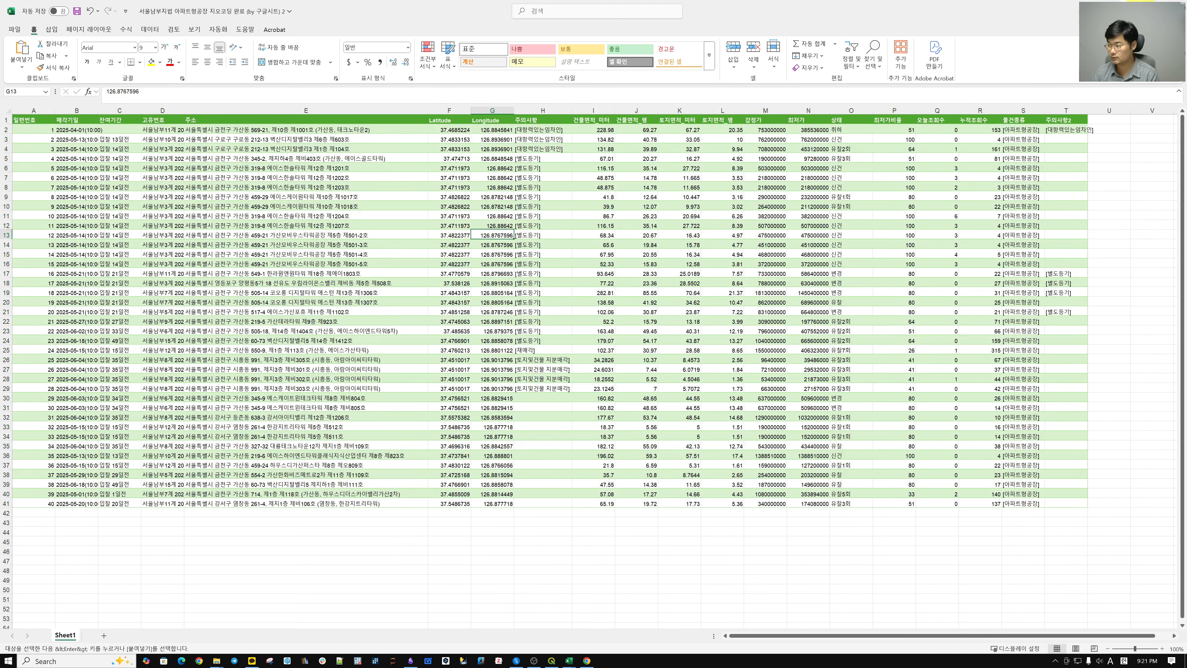